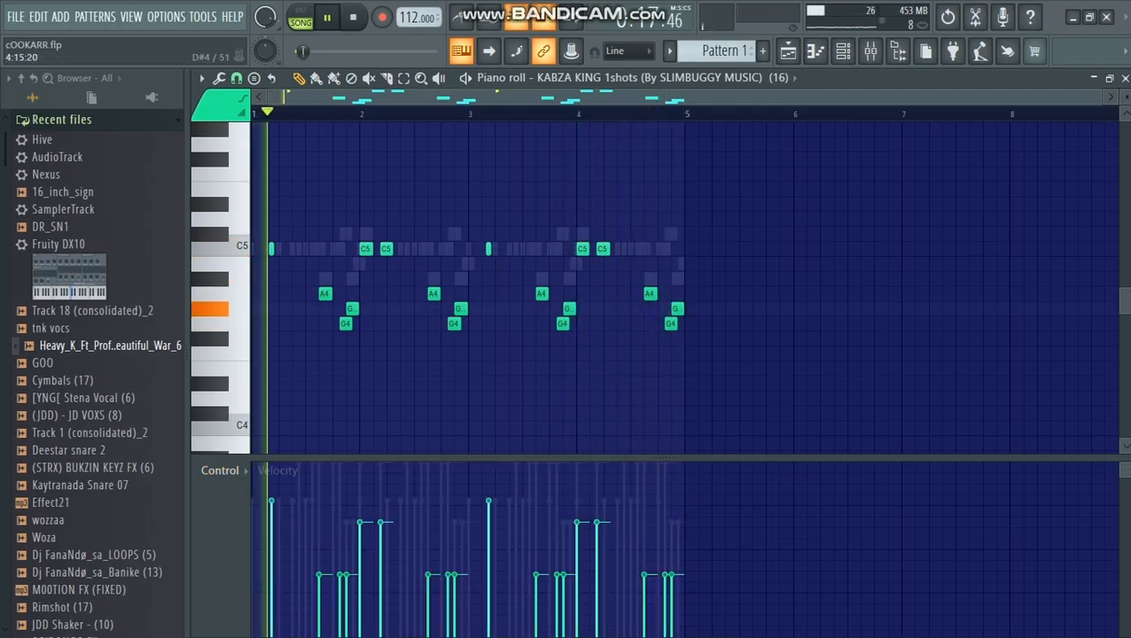
Show the playlist and review the MD Shakerloop 02 audio clip's settings, closing them again.
key(F5)
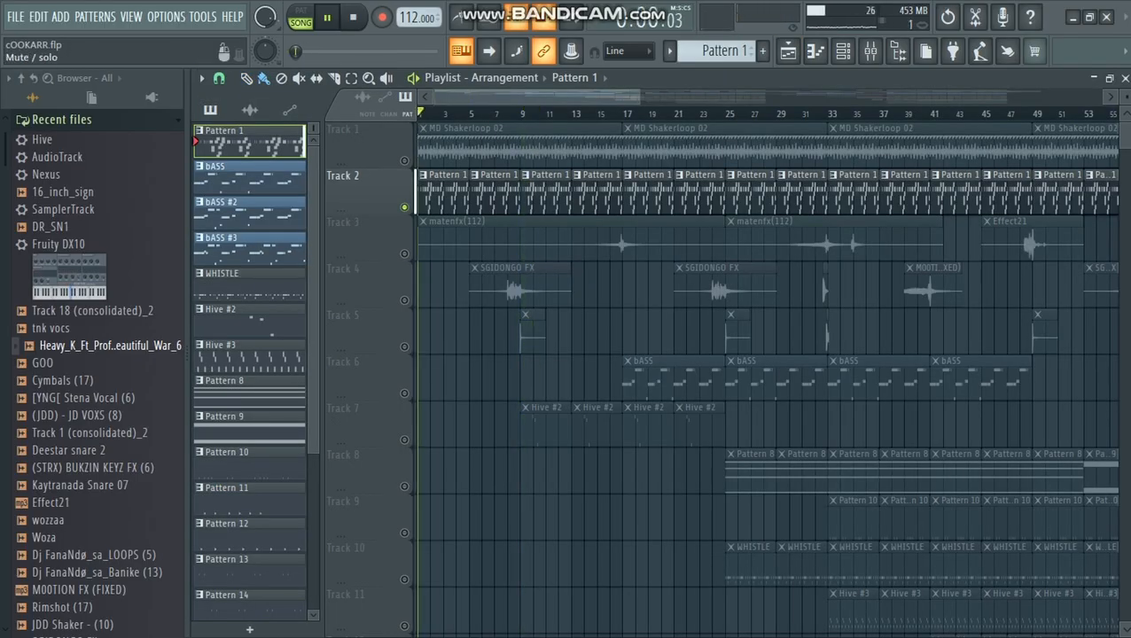
double_click(460, 146)
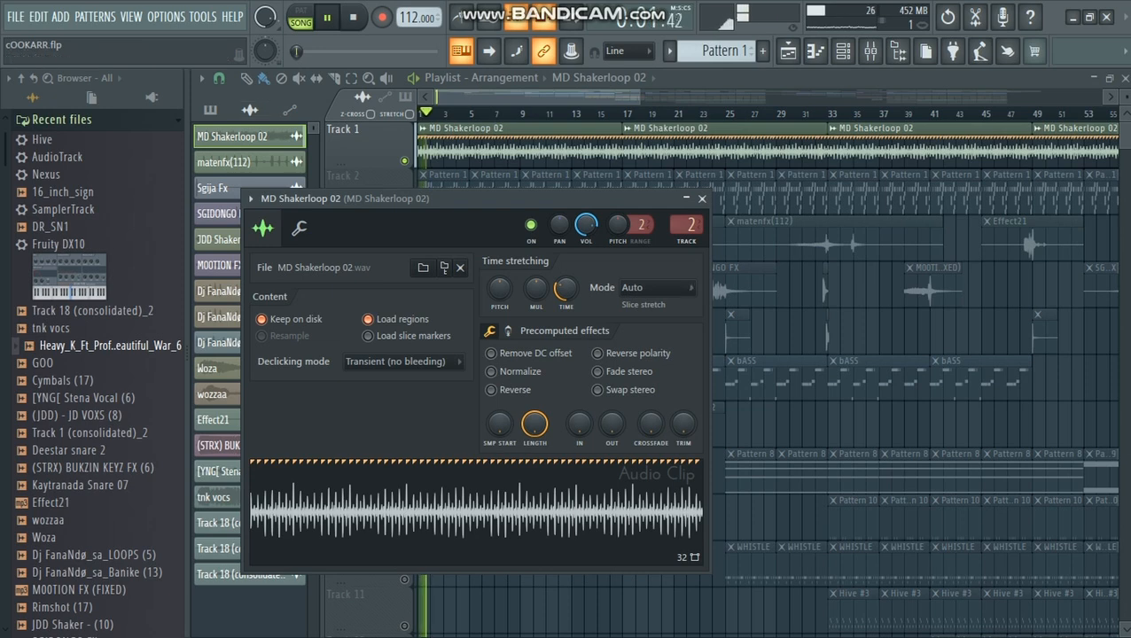
click(702, 198)
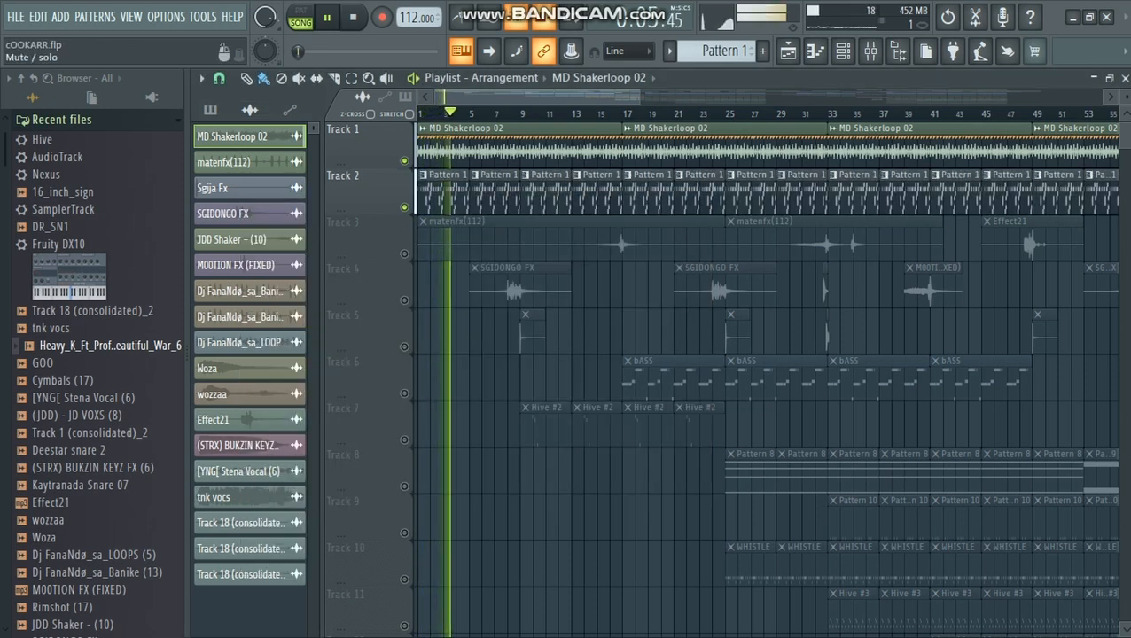
Unmute playlist Track 2 so Pattern 1 plays together with the shaker loop on Track 1.
click(404, 207)
scroll(567, 146, up, 3)
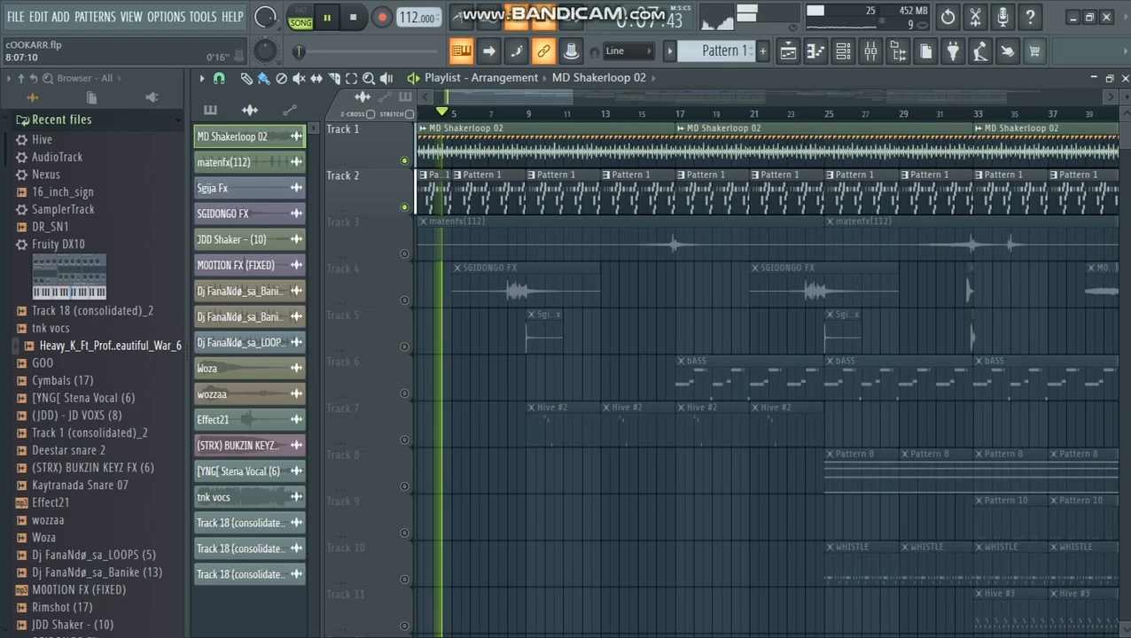
scroll(595, 284, up, 2)
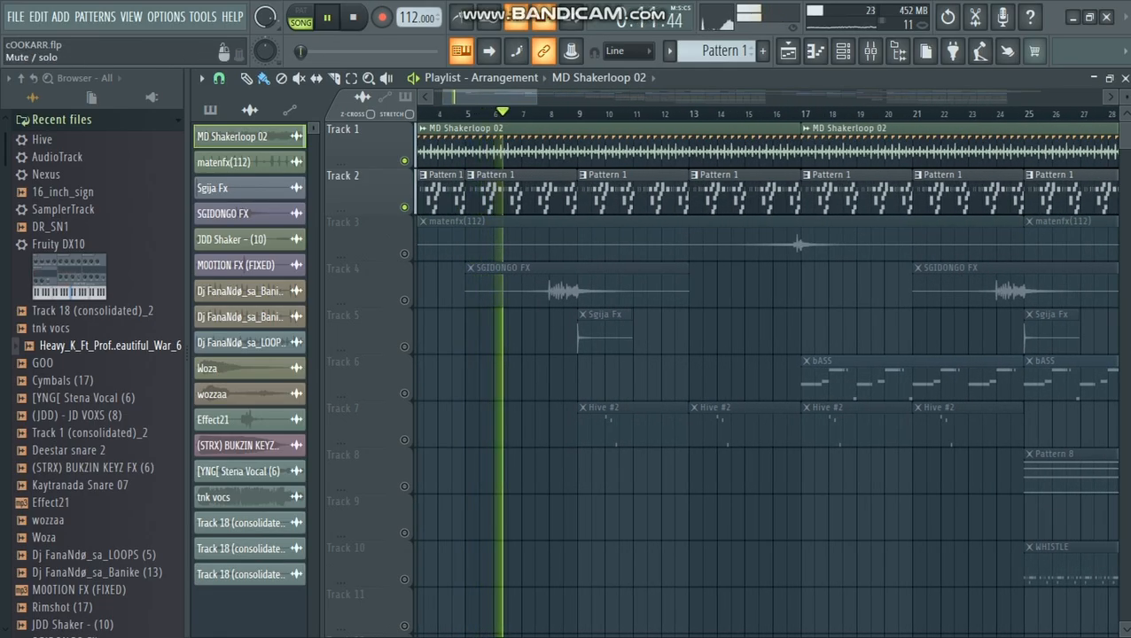
Unmute Track 4 and check the SGIDONGO FX clip's settings, then return to the playlist.
click(404, 300)
scroll(575, 292, up, 3)
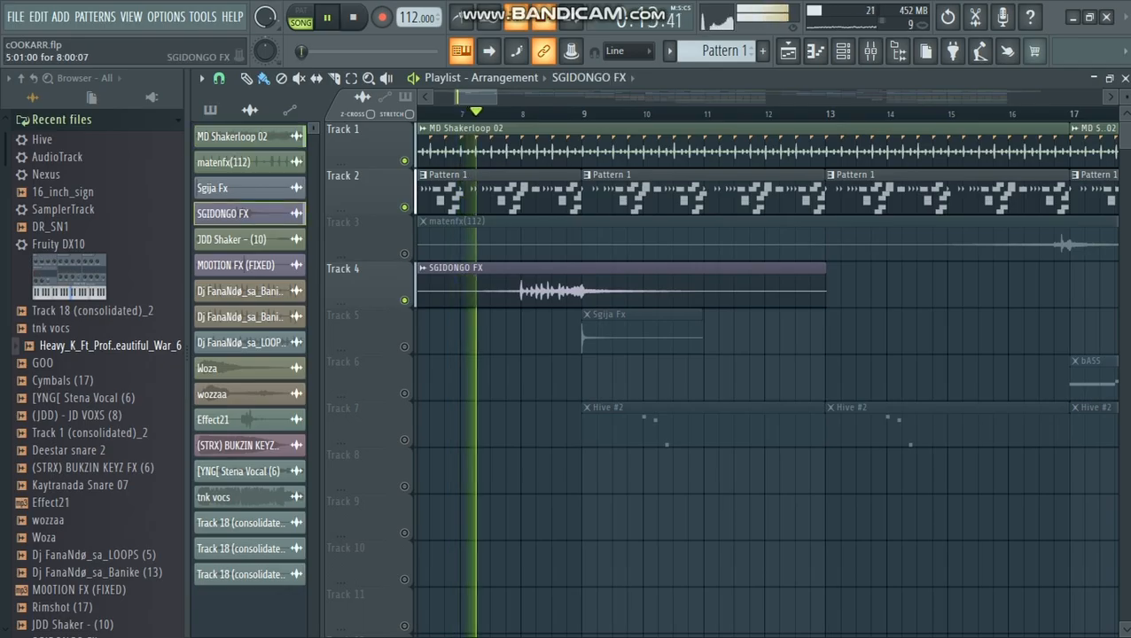
double_click(532, 285)
click(728, 241)
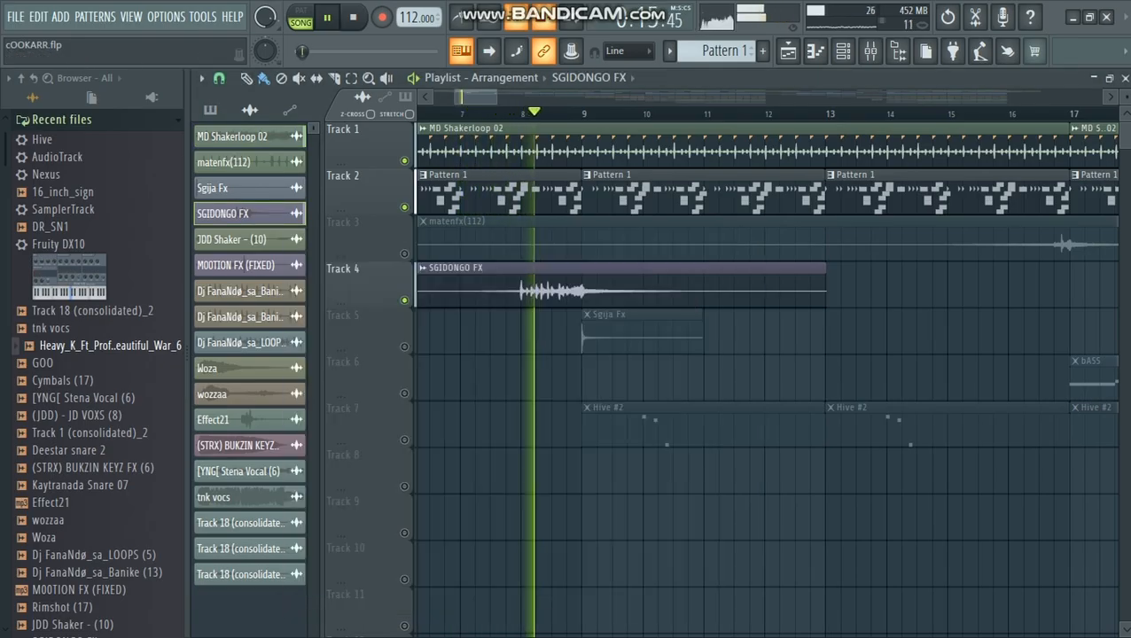
Stop playback, unmute Track 7 and examine the Hive #2 pattern's notes in the piano roll.
scroll(762, 372, down, 3)
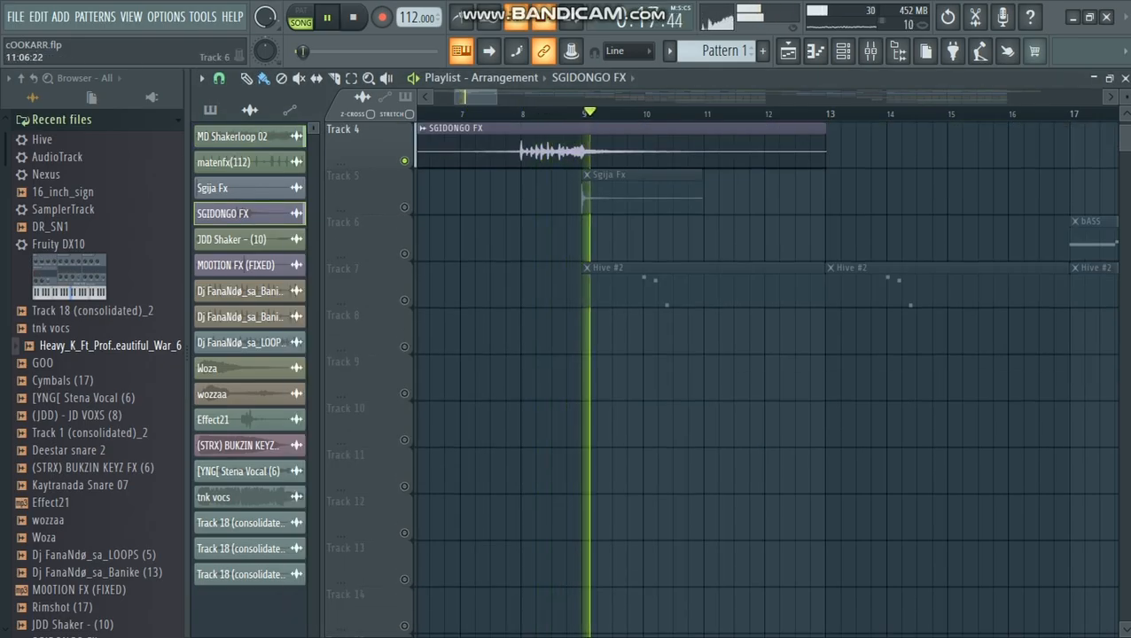
key(space)
click(404, 300)
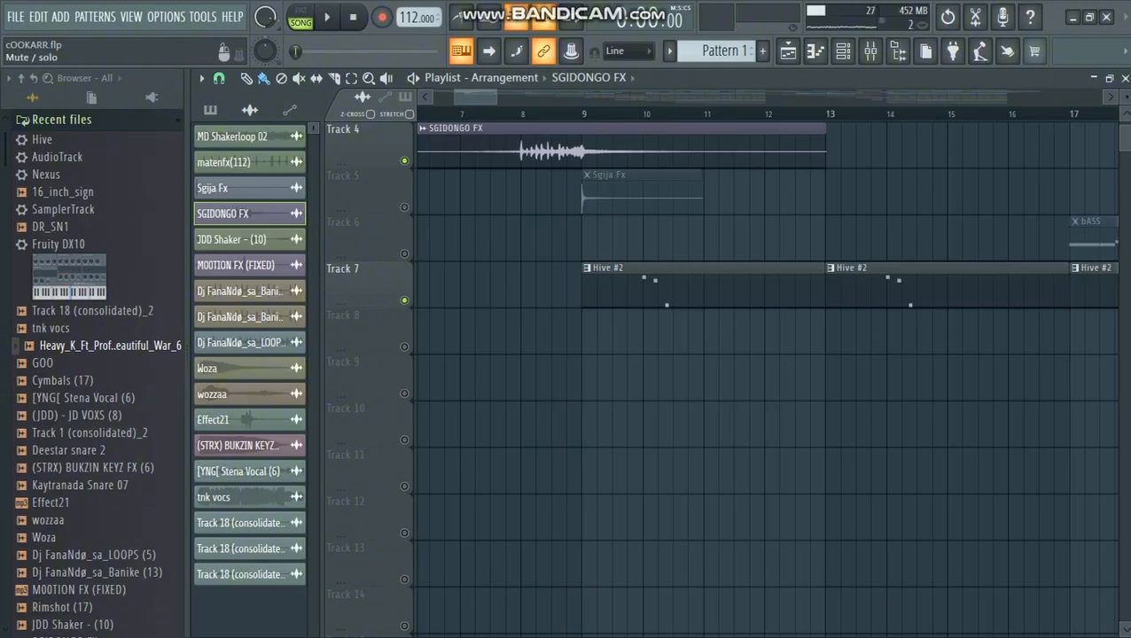
click(404, 160)
scroll(762, 373, up, 1)
key(F7)
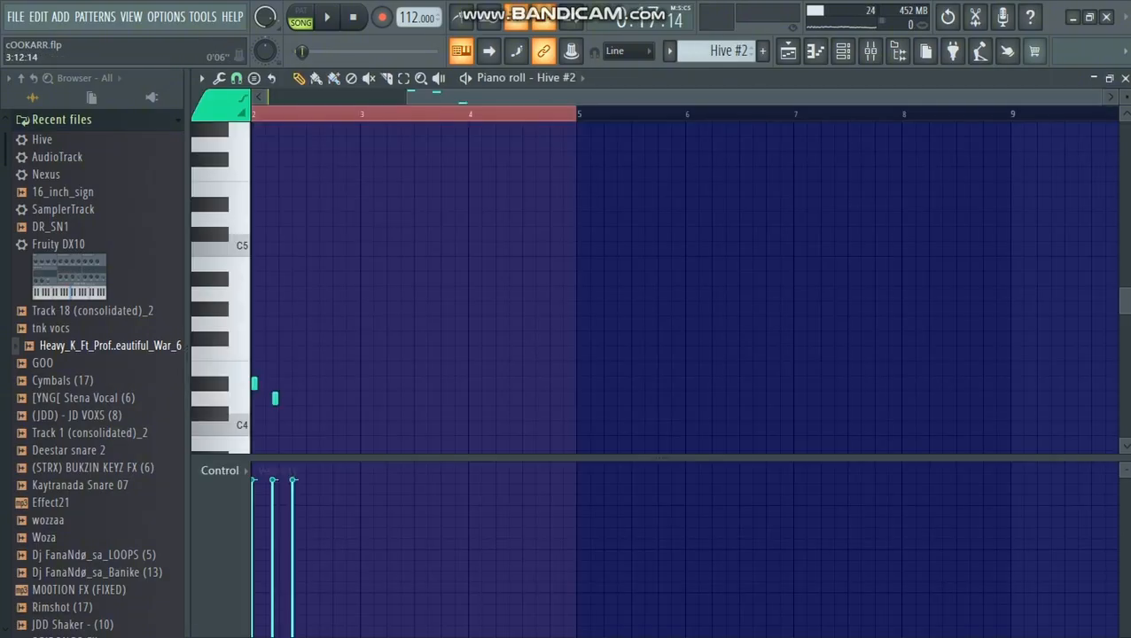
scroll(682, 284, up, 3)
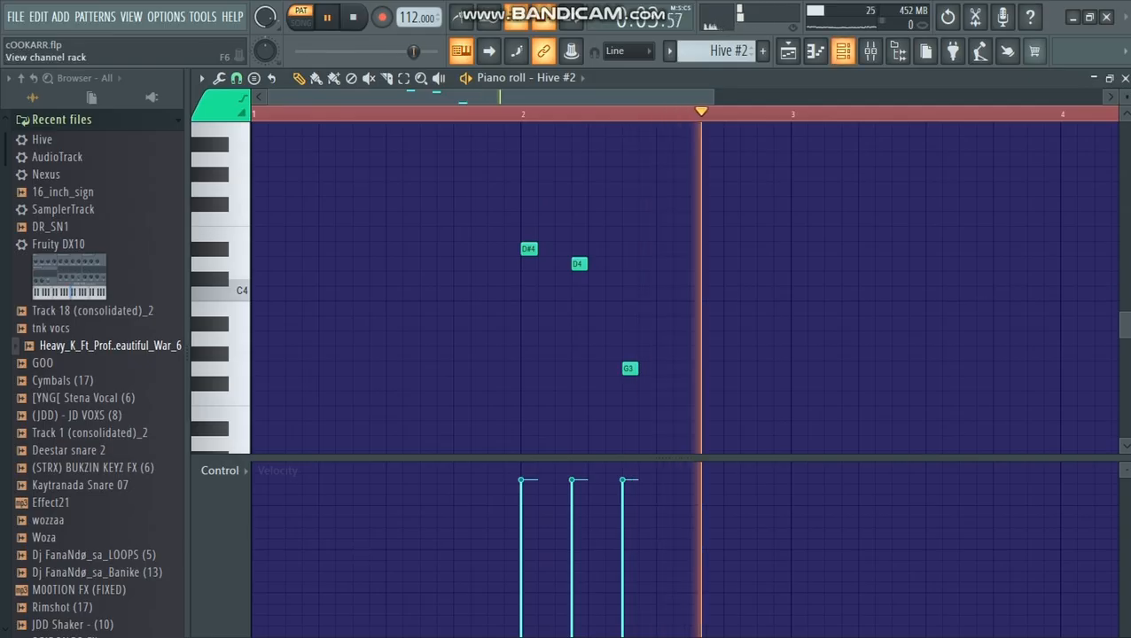
Inspect the preset loaded in the Hive #2 channel's synth, then close the plugin.
key(F6)
click(329, 108)
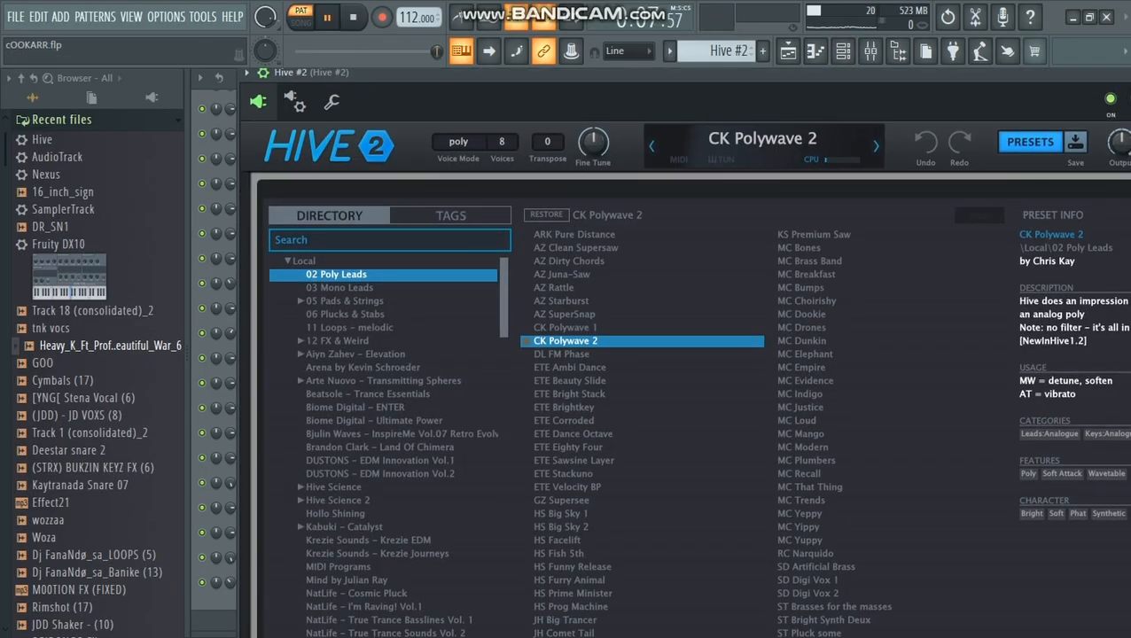
drag(354, 72, 55, 190)
click(983, 190)
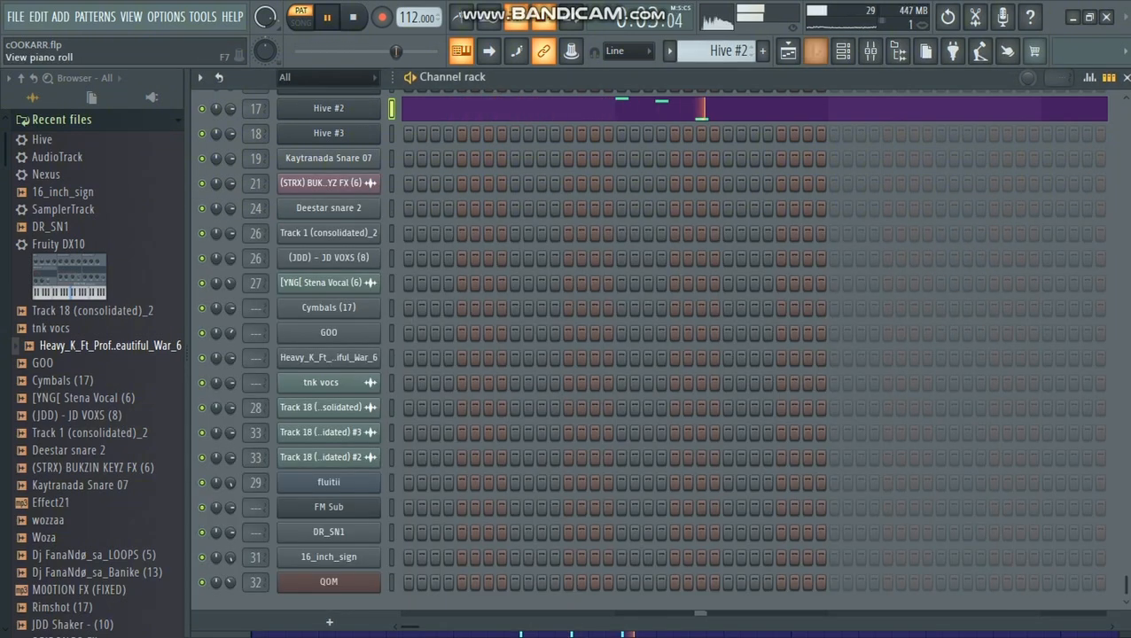
Solo Track 6 in the playlist and examine the bASS pattern's notes in the piano roll.
click(786, 51)
scroll(524, 354, down, 4)
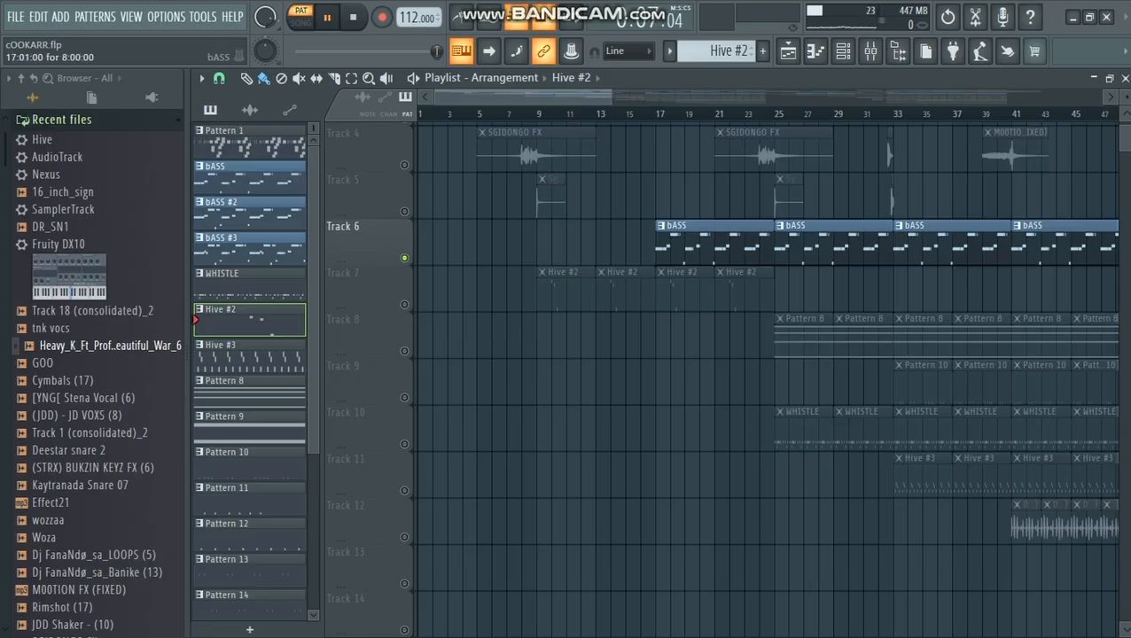
key(F7)
scroll(682, 283, down, 3)
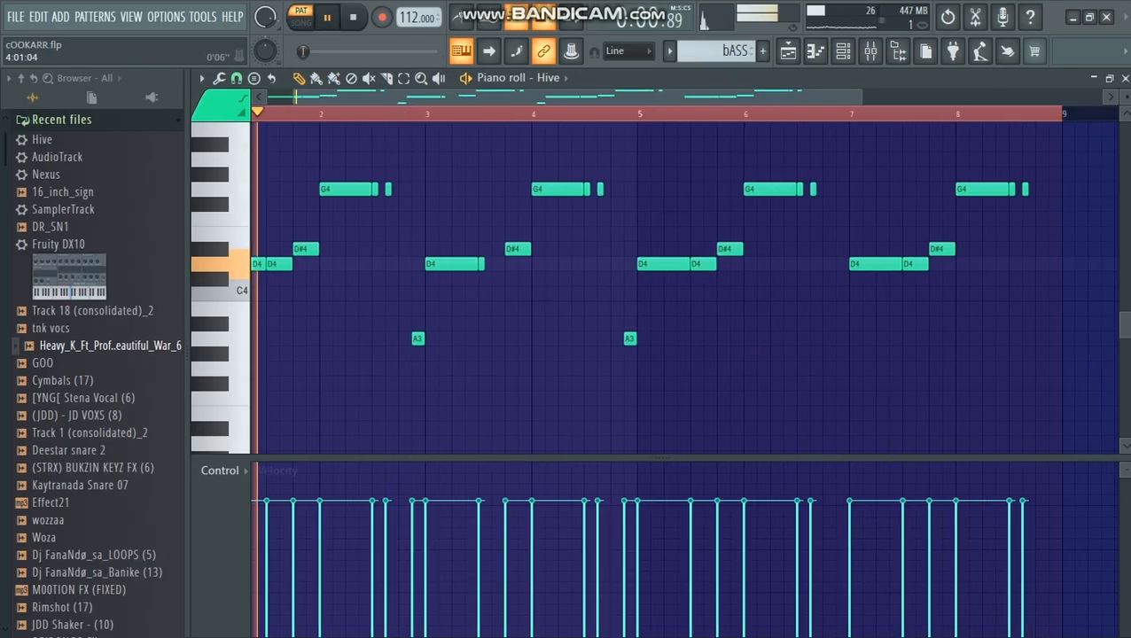
scroll(683, 284, up, 3)
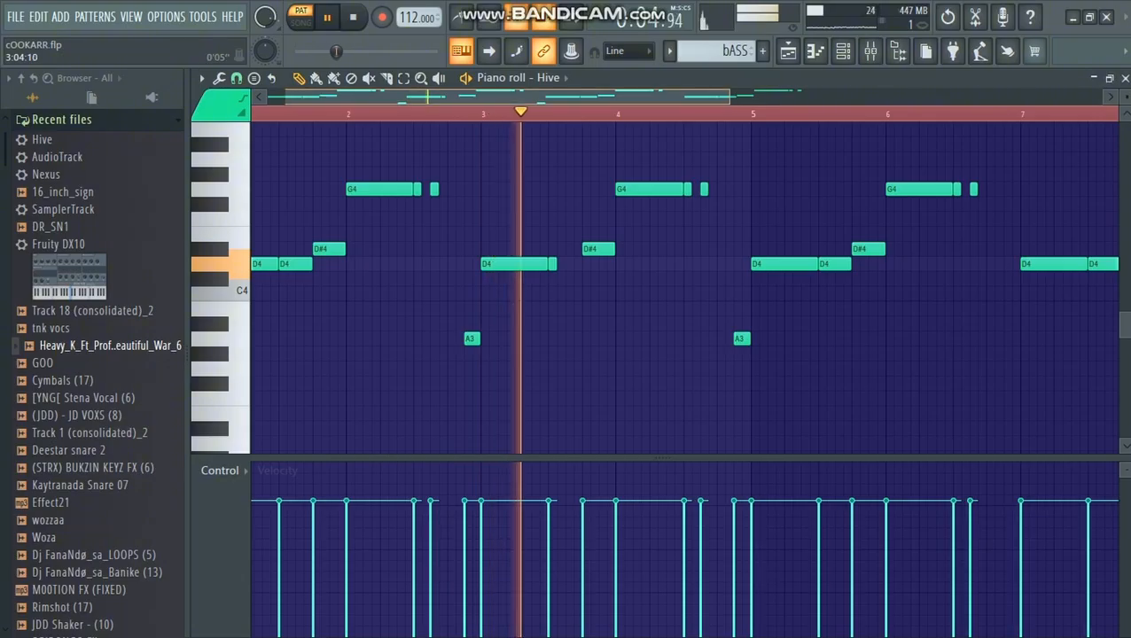
Inspect the bass preset loaded in the Hive channel's synth, then close the plugin.
click(842, 50)
scroll(328, 340, up, 15)
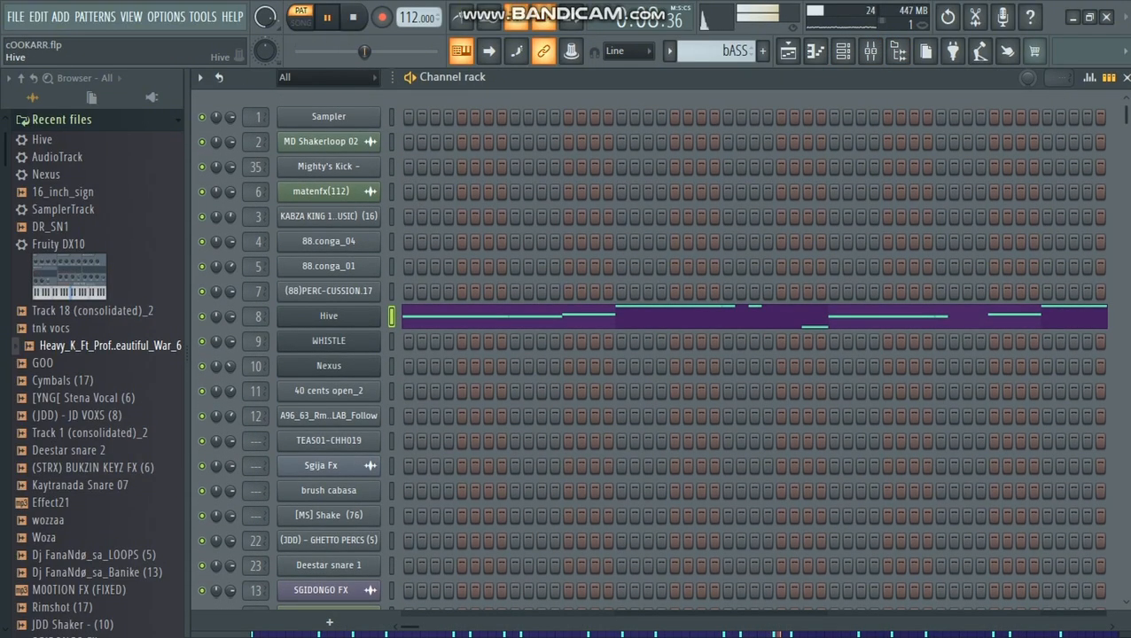
click(329, 315)
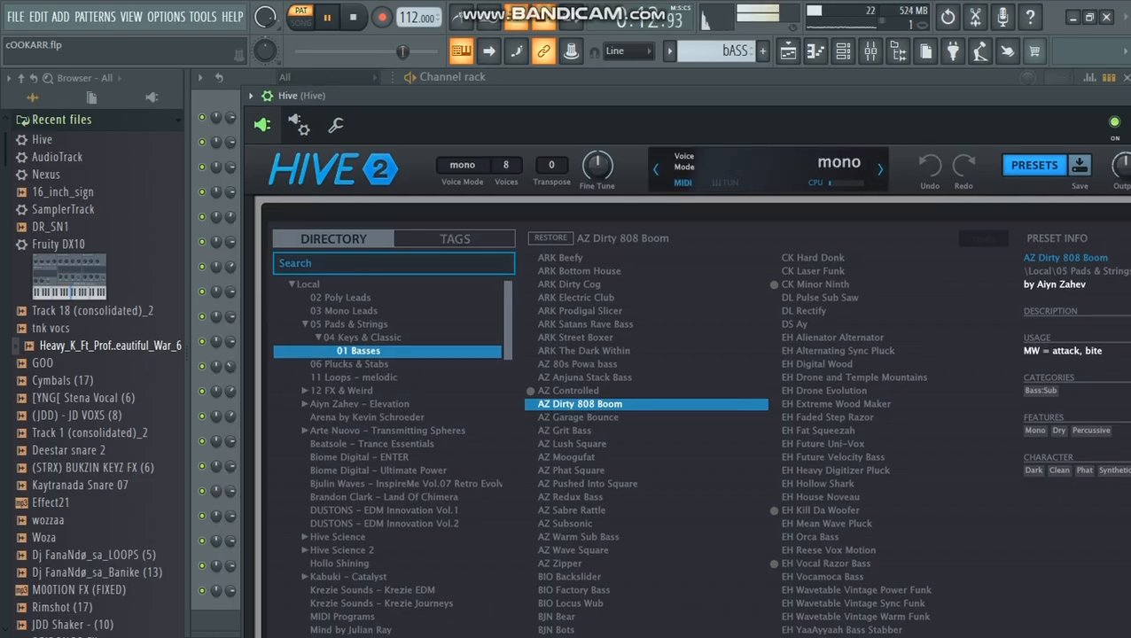
key(Escape)
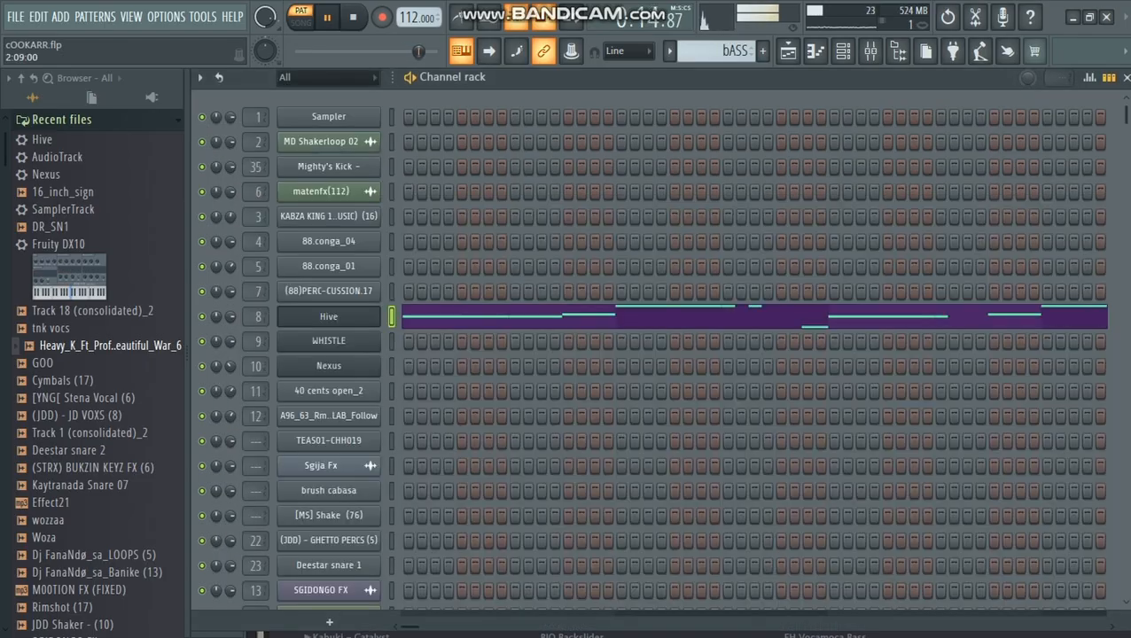
Solo Track 8, switch playback to song mode and bring up Pattern 8's channels in the channel rack.
key(F5)
scroll(766, 381, down, 3)
scroll(767, 381, down, 3)
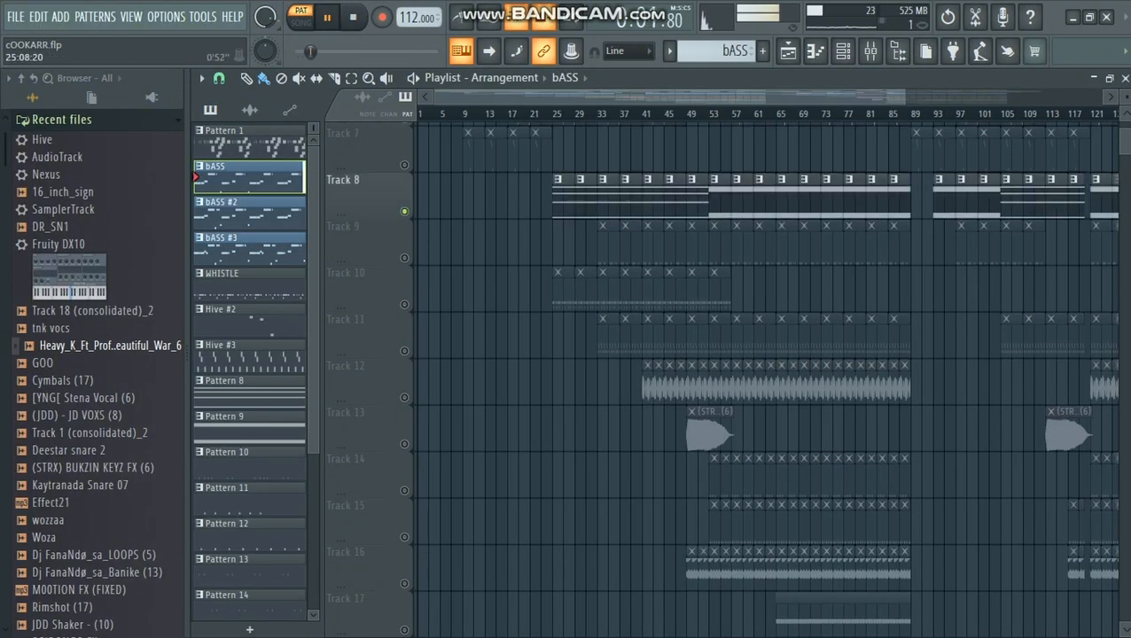
key(l)
click(224, 380)
key(F7)
key(F6)
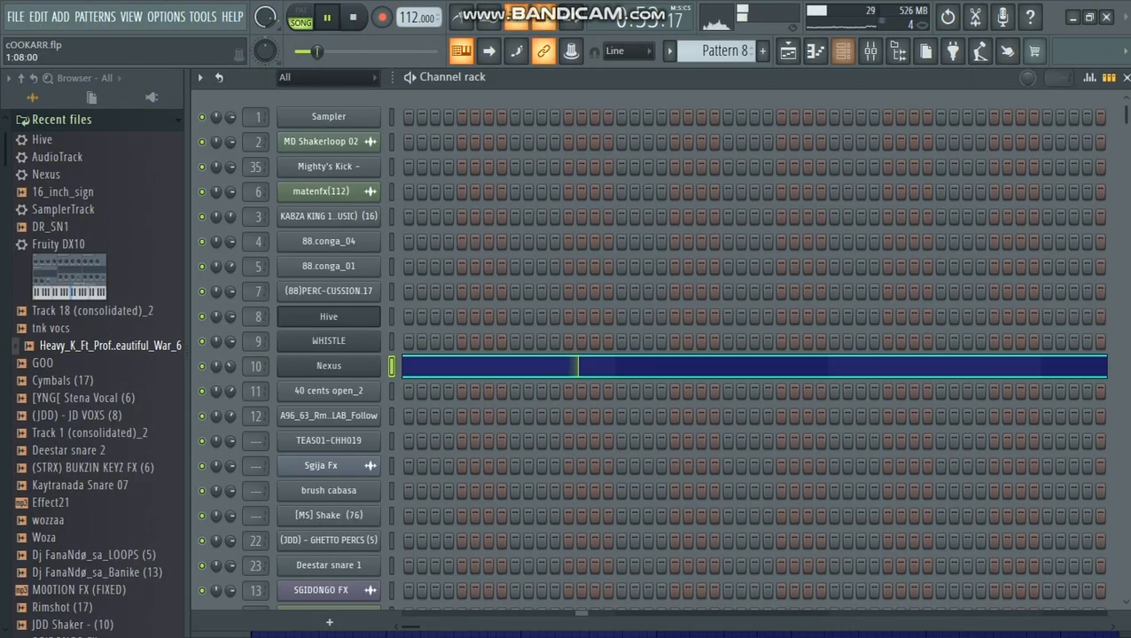
Inspect the Nexus channel's arpeggiator and preset library, then close the plugin.
click(328, 365)
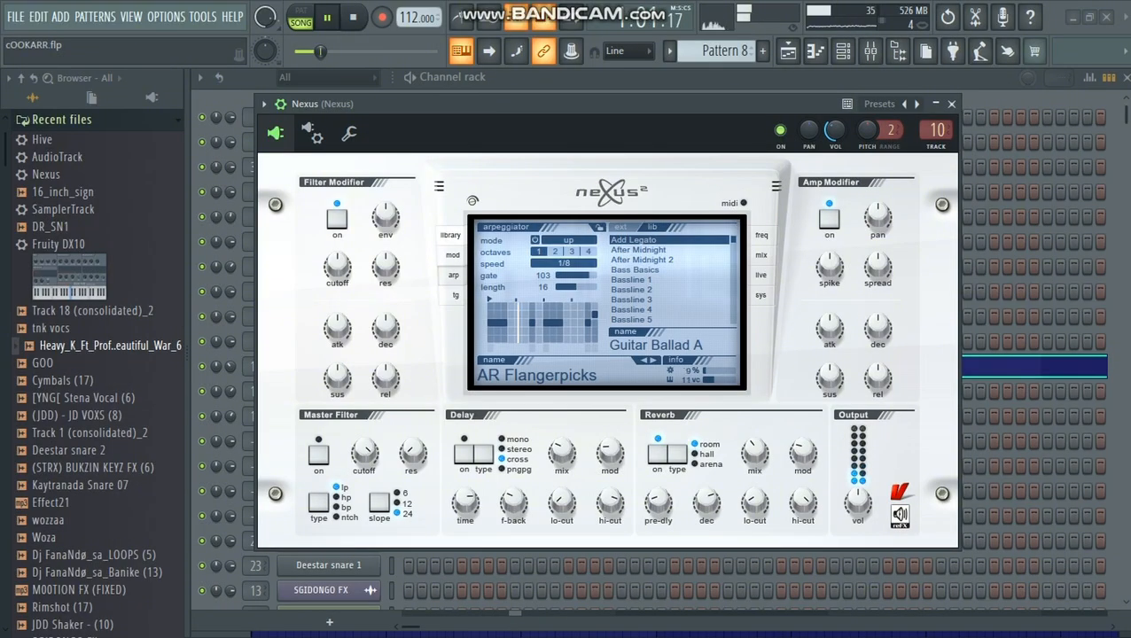
click(451, 235)
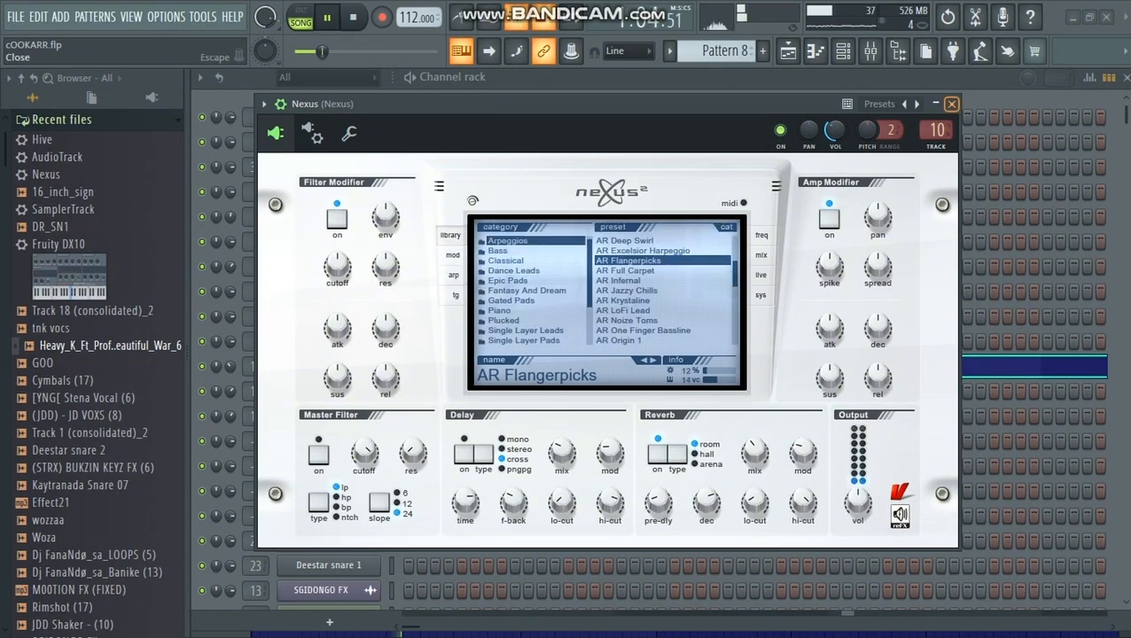
click(951, 103)
Review the Nexus #2 channel's preset, modulation, trancegate and arpeggiator library pages, then close the plugin.
scroll(950, 104, down, 2)
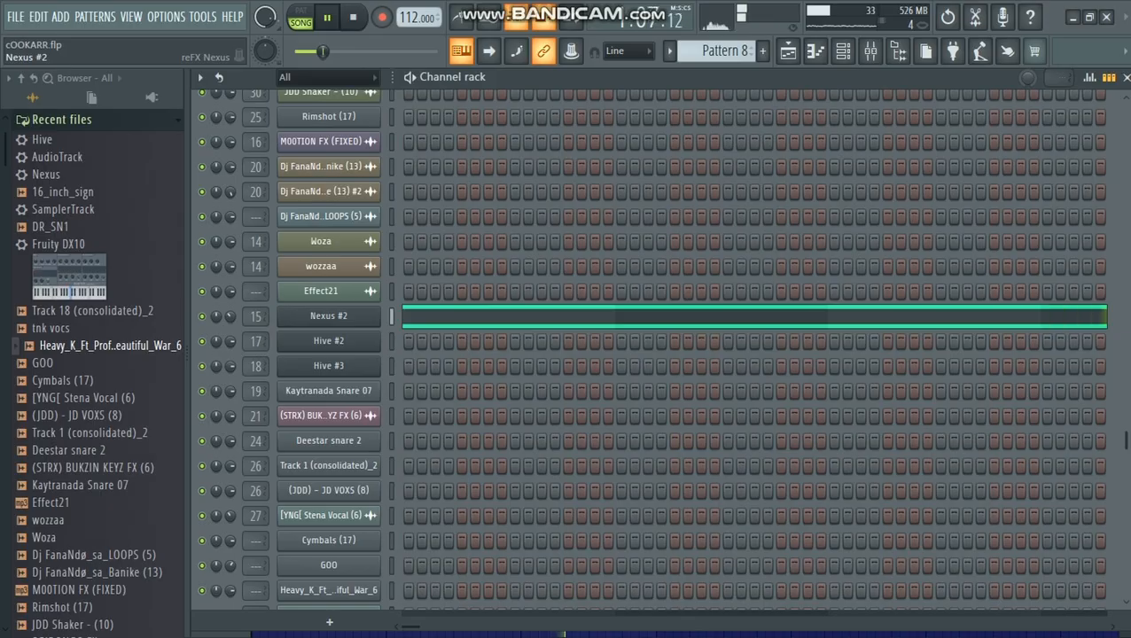
click(328, 315)
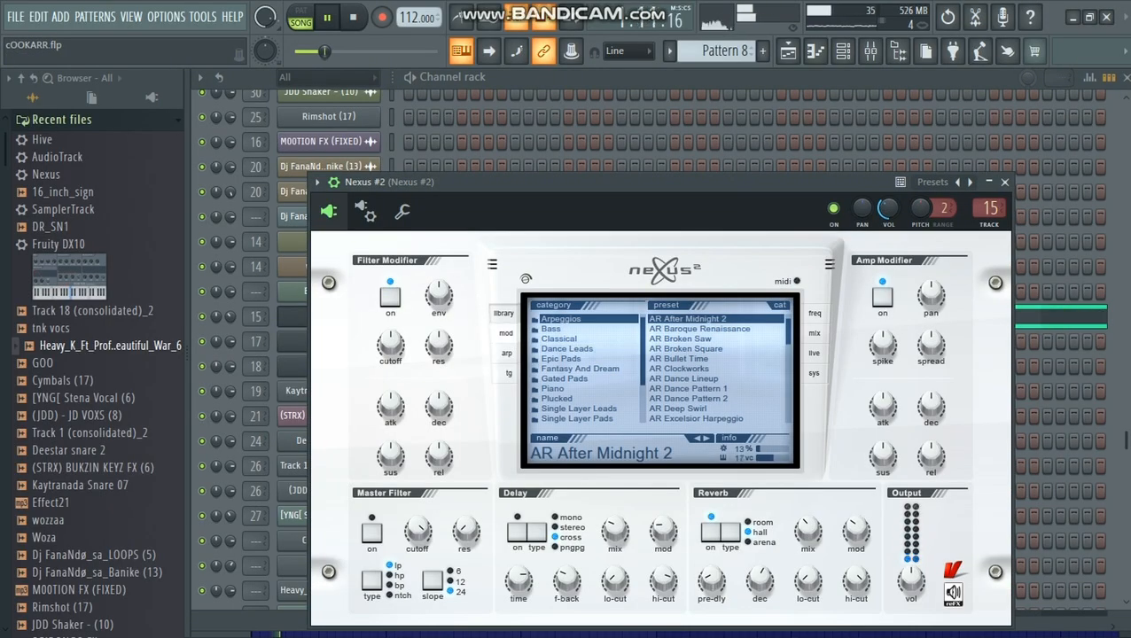
click(505, 333)
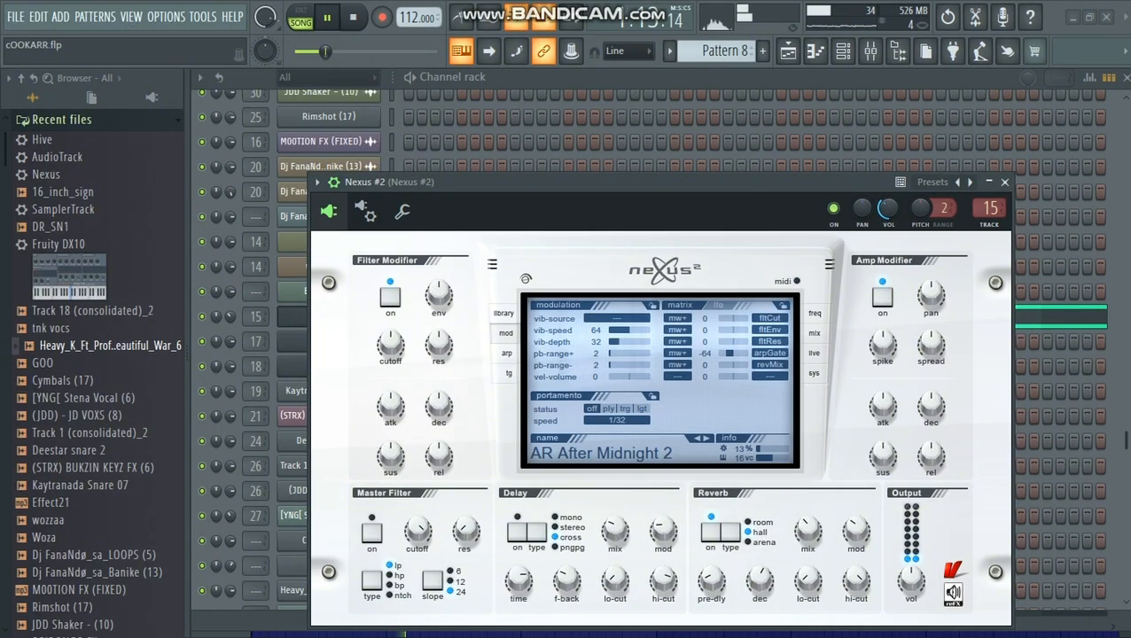
click(507, 353)
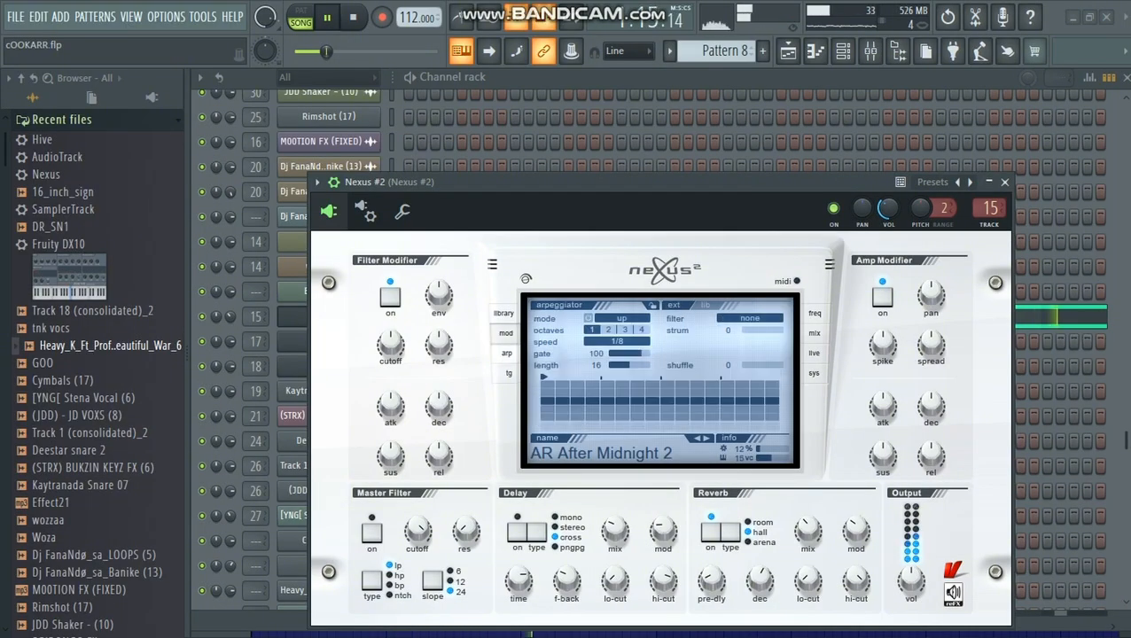
click(508, 373)
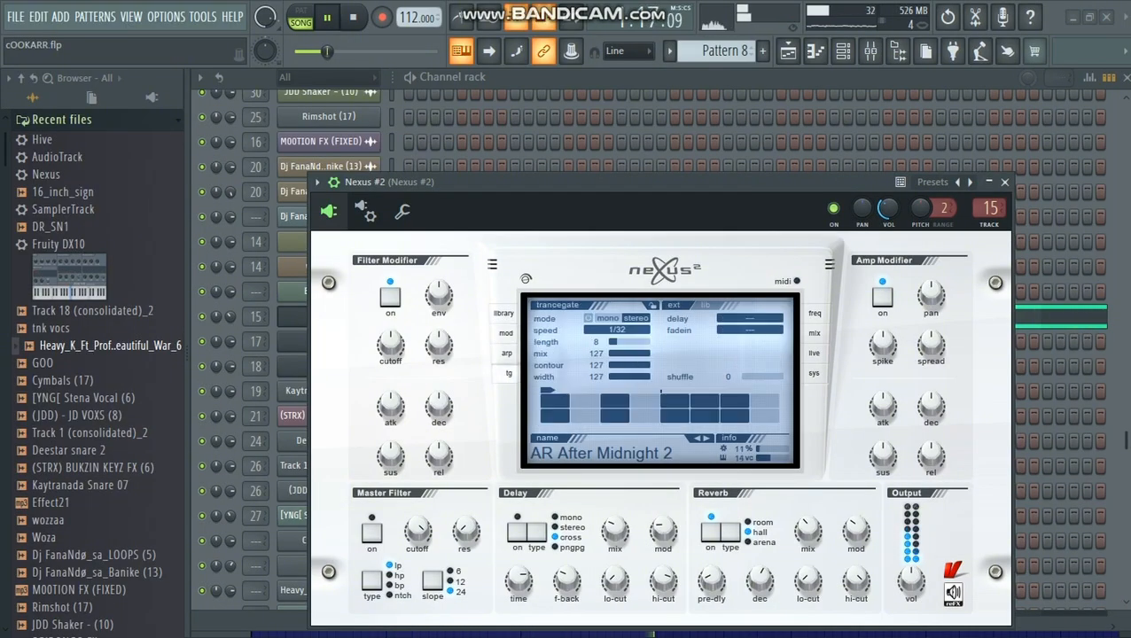
click(507, 352)
click(705, 305)
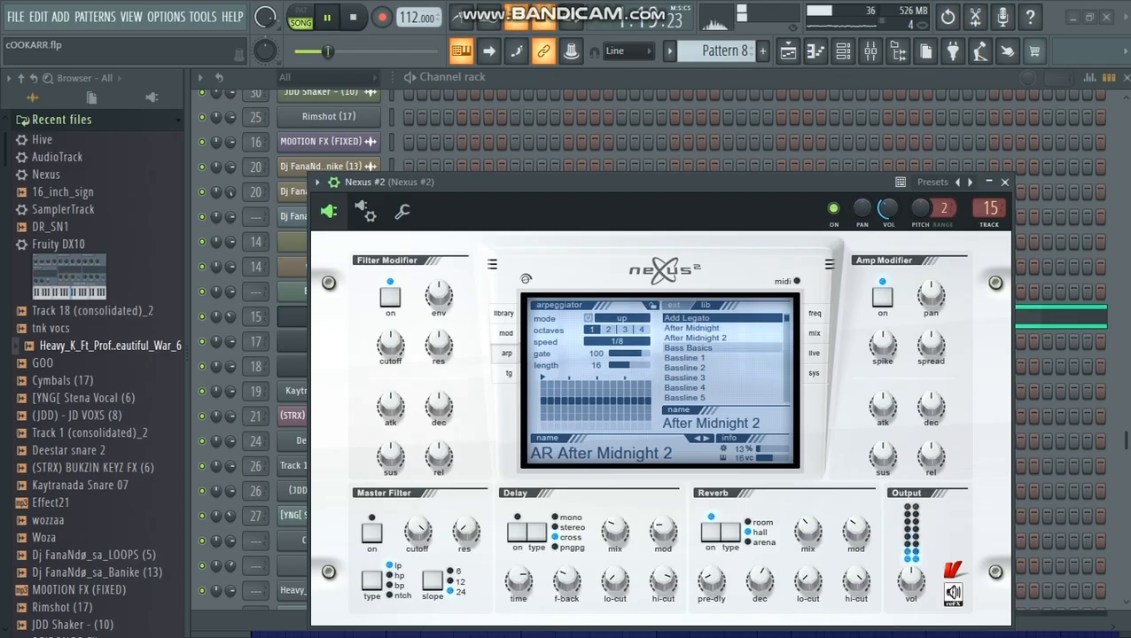
click(1004, 182)
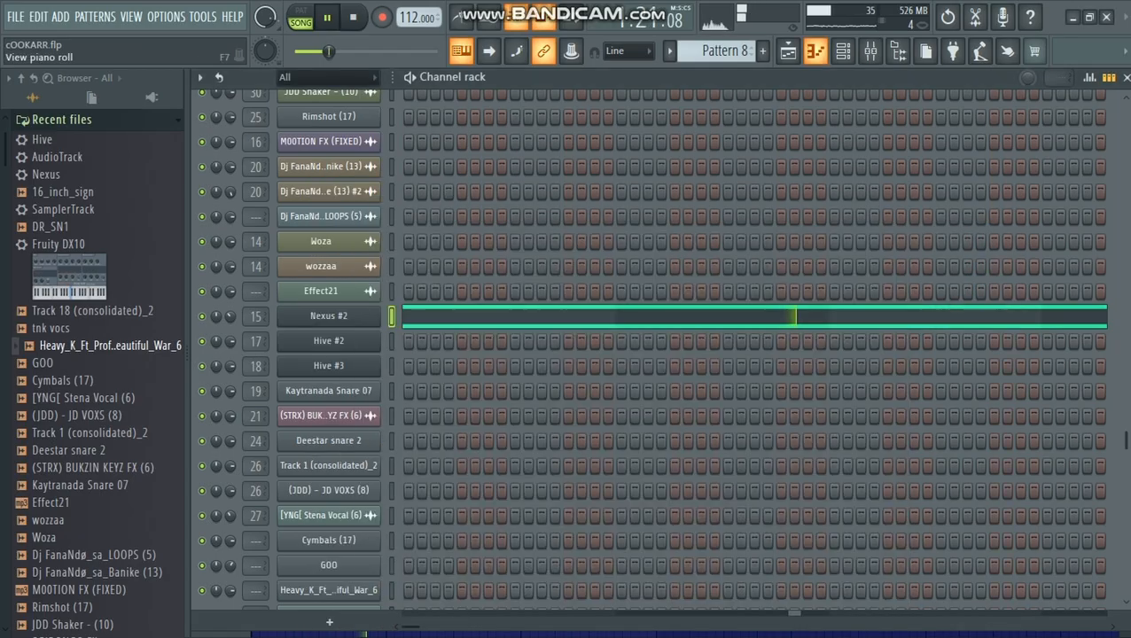
Solo Track 9 in the playlist and play the song from bar 33.
key(F5)
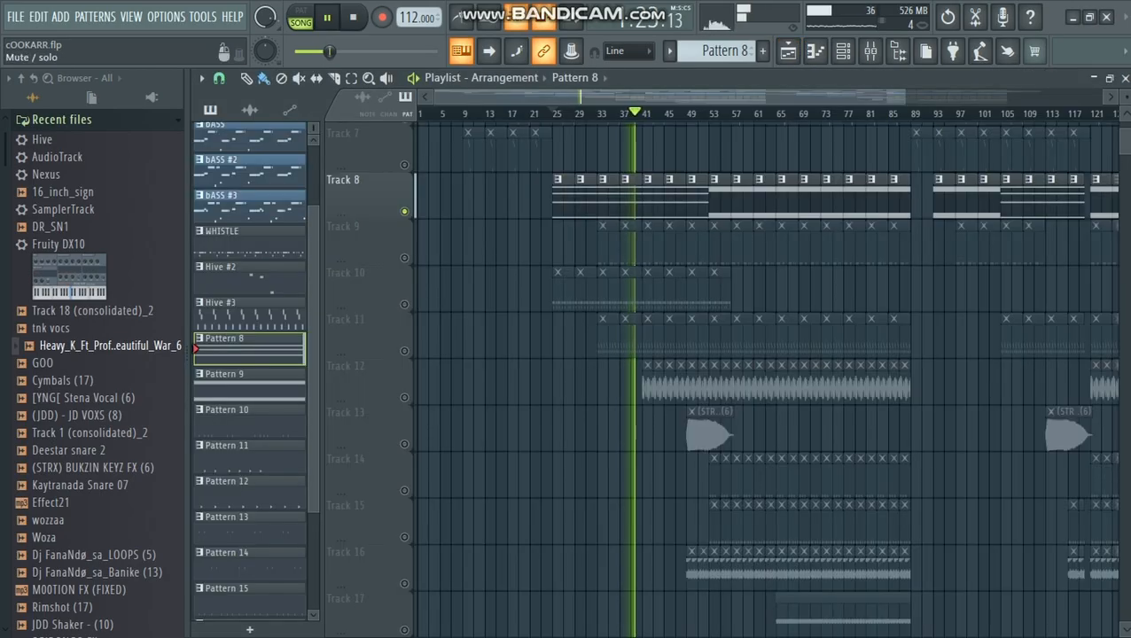
click(604, 112)
scroll(613, 113, up, 3)
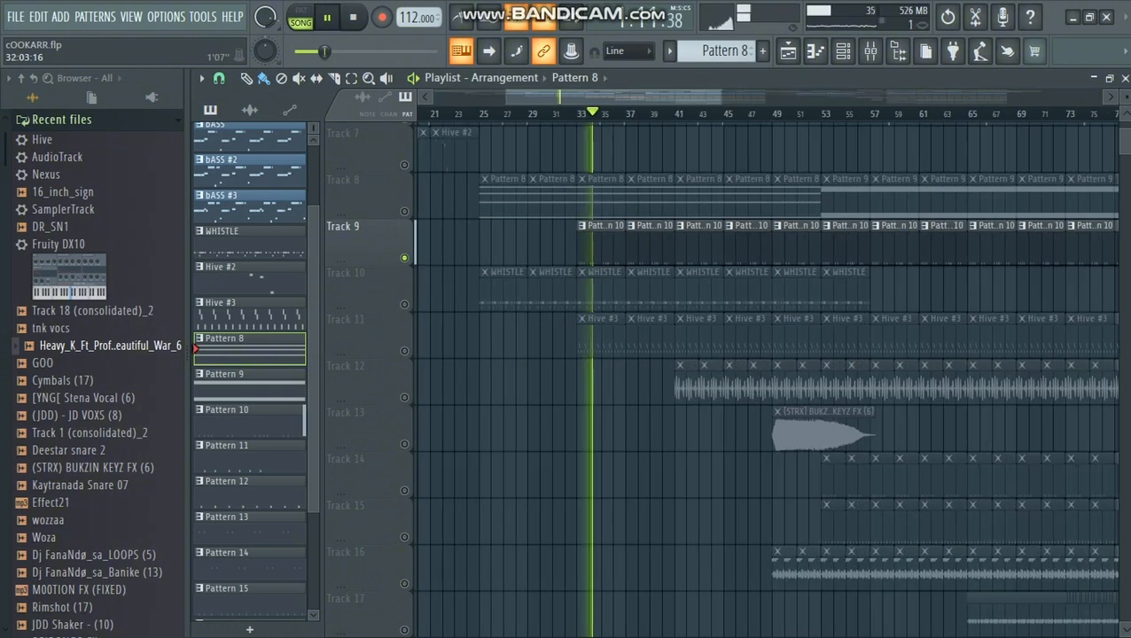
click(579, 112)
scroll(605, 113, up, 3)
Examine Pattern 10's 40 cents open_2 notes in the piano roll and bring up the mixer.
double_click(604, 244)
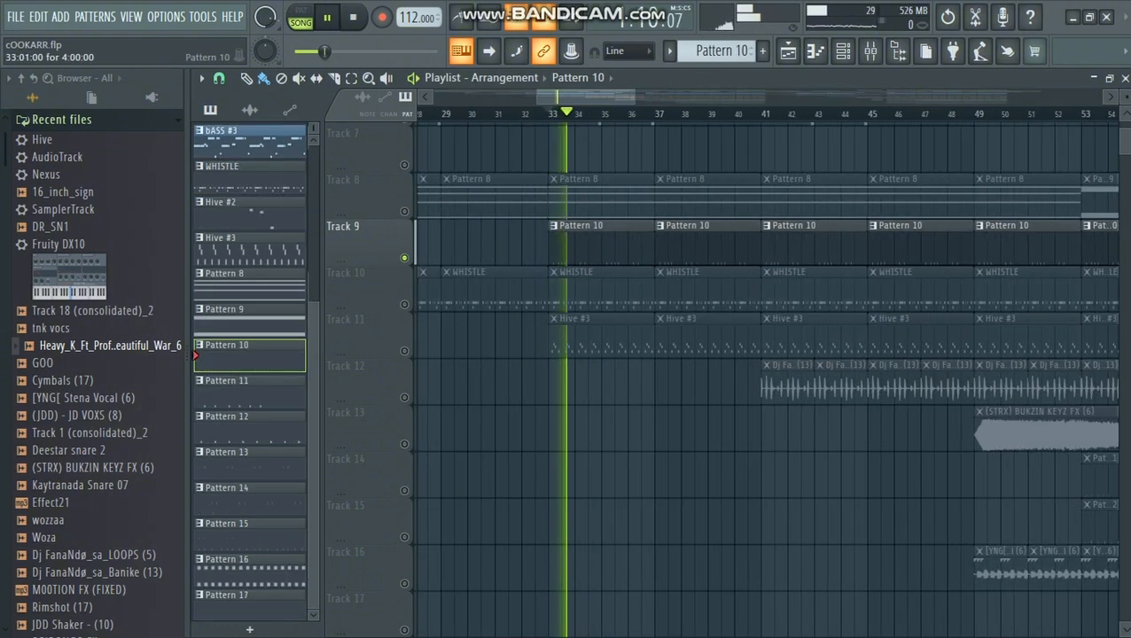
scroll(467, 249, down, 3)
scroll(468, 249, up, 8)
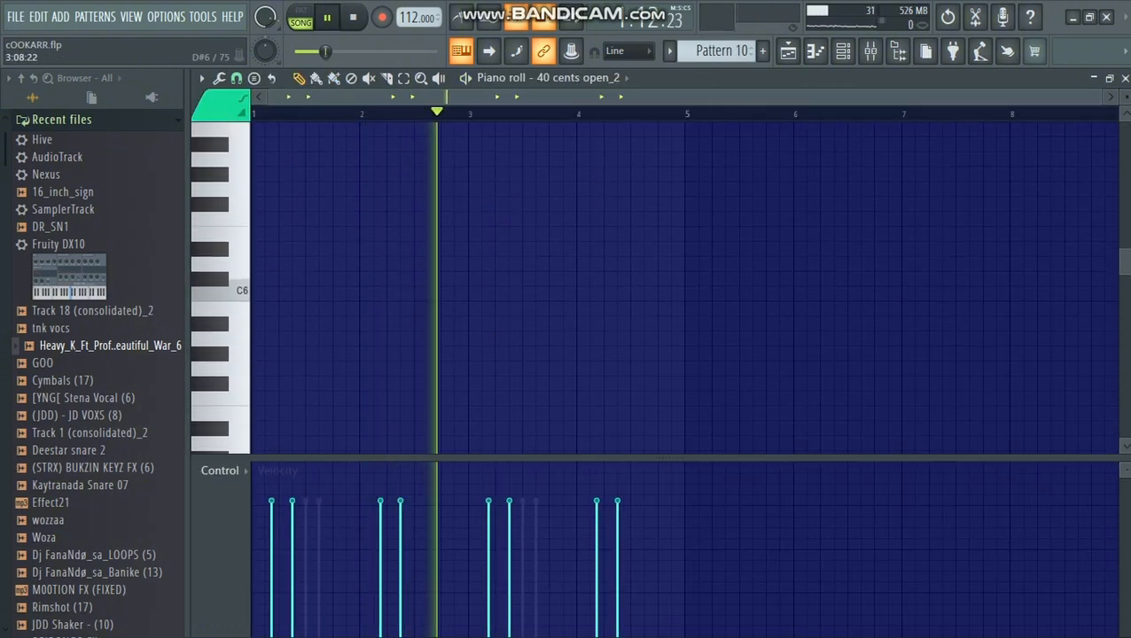
scroll(468, 249, down, 2)
click(870, 51)
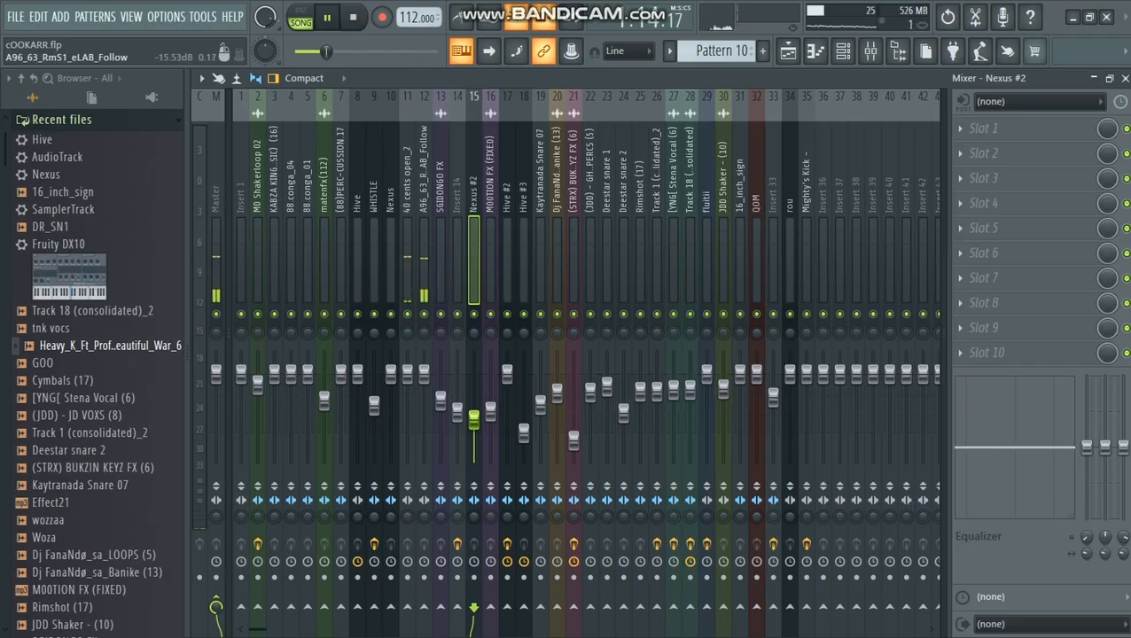
Check the 40 cents open_2 and A96_63_RmS1_eLAB_Follow mixer inserts, and view Pattern 10's 40 cents open_2 notes in the piano roll.
click(407, 259)
click(423, 258)
click(407, 258)
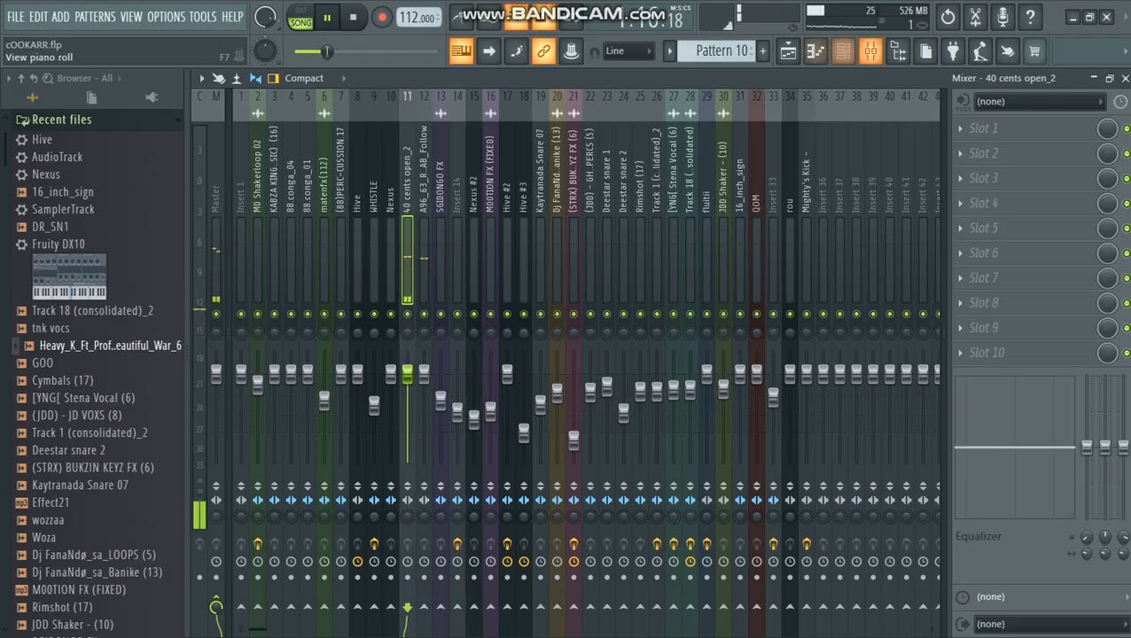
click(816, 51)
double_click(671, 239)
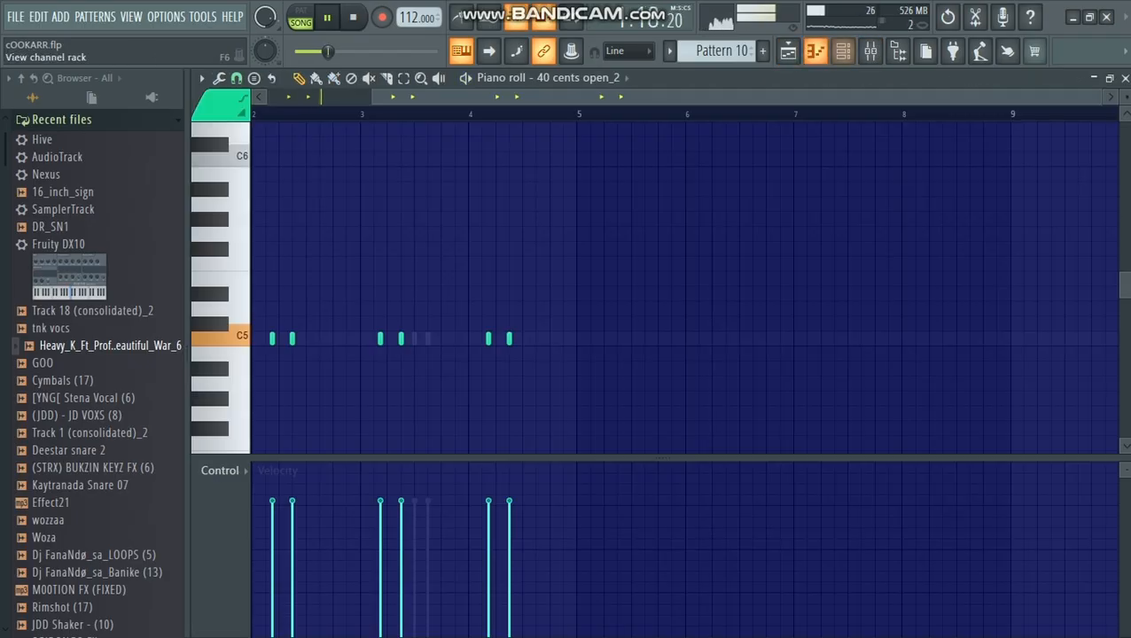
Examine Pattern 10's steps across the channel rack, then return to the playlist.
click(843, 52)
scroll(492, 265, down, 4)
scroll(493, 266, up, 8)
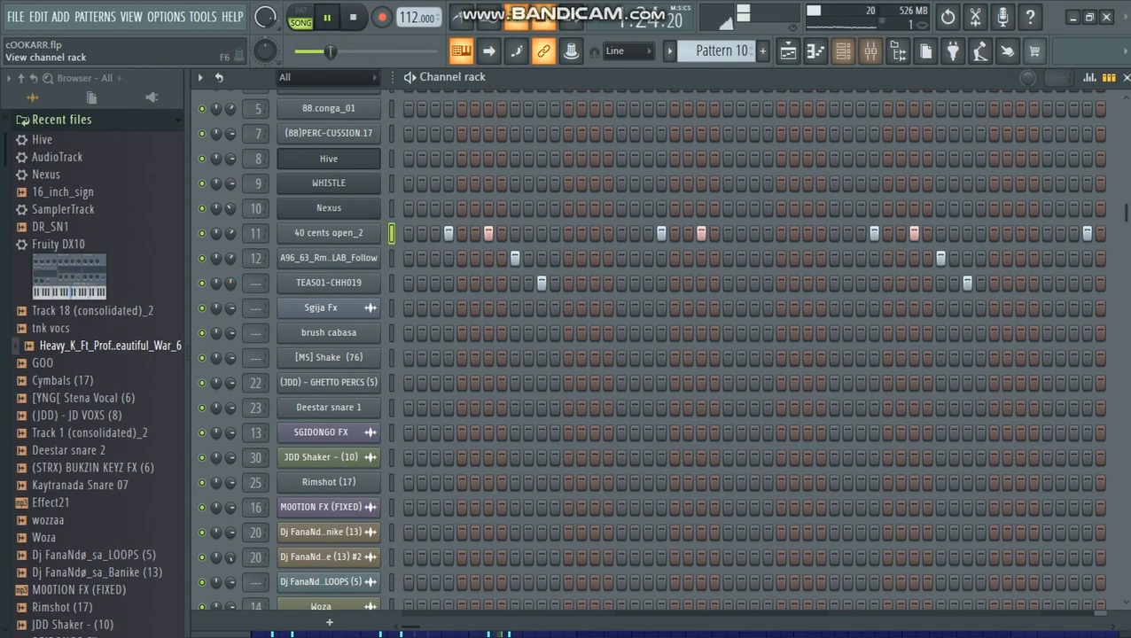
click(843, 52)
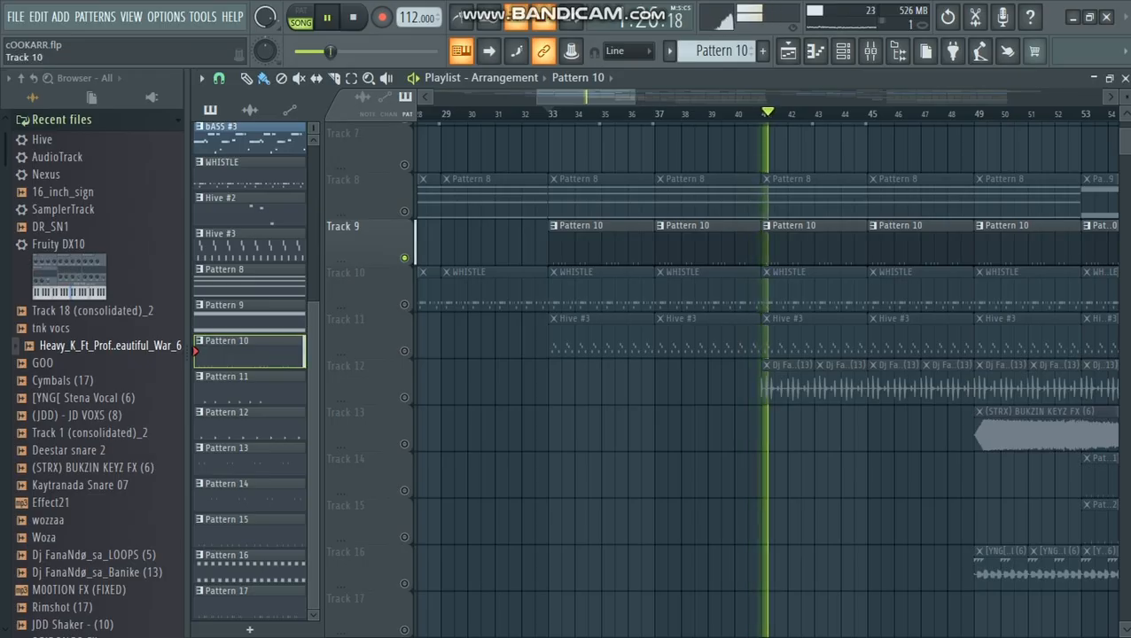
Solo Track 10 in the playlist, select its WHISTLE pattern and play the song from bar 33.
key(space)
right_click(414, 301)
right_click(405, 304)
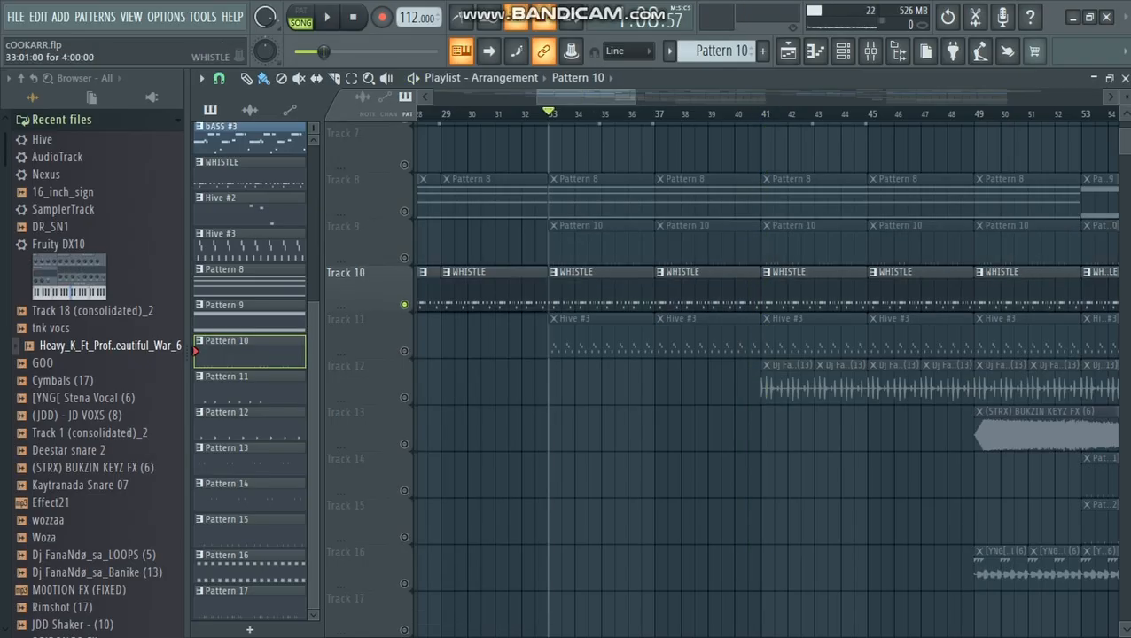
double_click(584, 291)
key(space)
Inspect the WHISTLE channel's Nexus preset from the channel rack, then close the plugin.
click(843, 51)
scroll(493, 266, down, 3)
scroll(492, 265, up, 3)
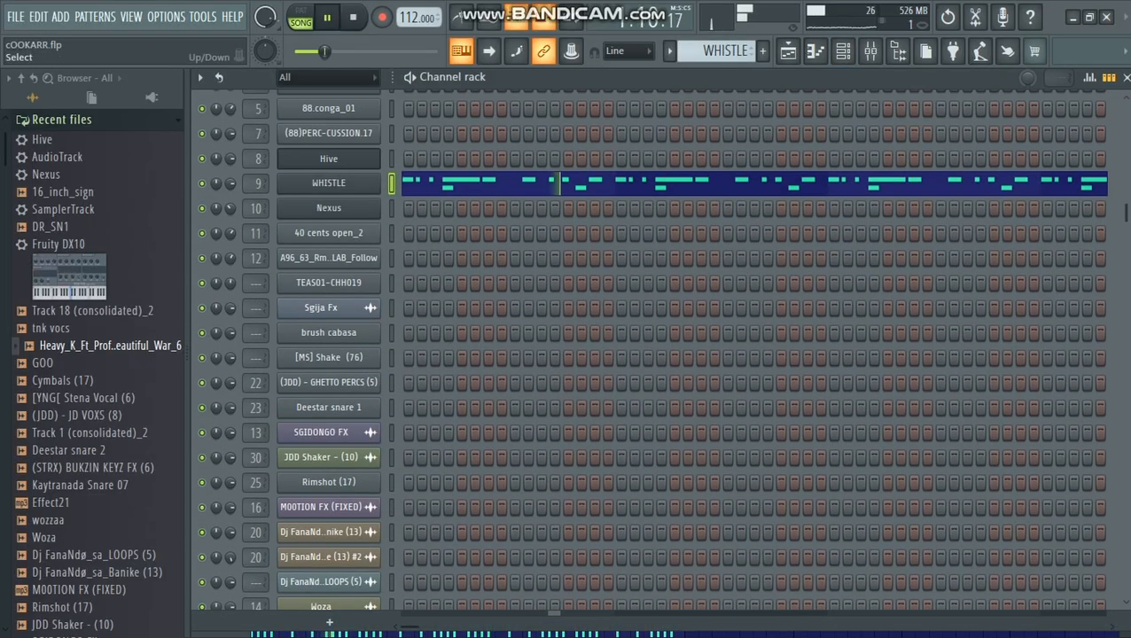
click(329, 183)
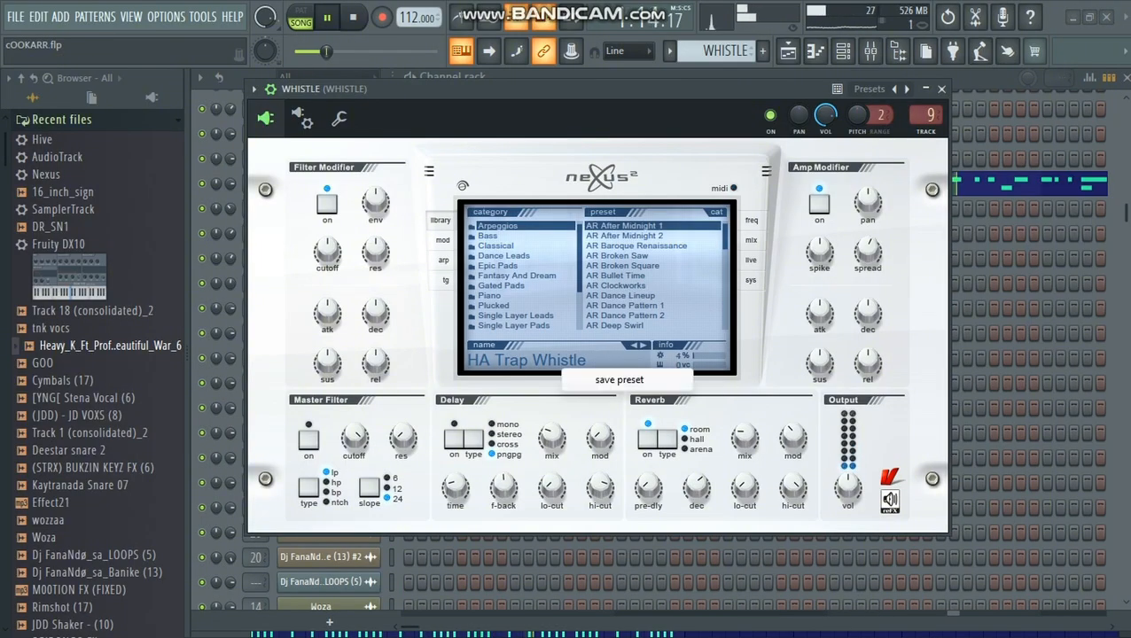
click(941, 89)
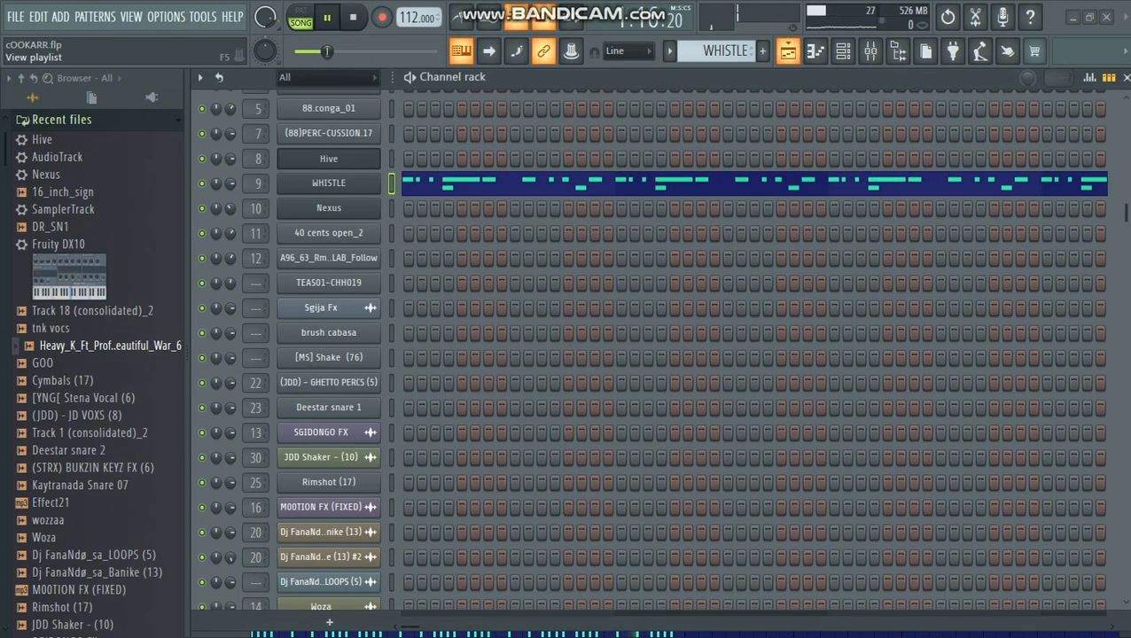
Examine the WHISTLE pattern's notes from bar 1 in the piano roll, then return to the playlist.
click(788, 51)
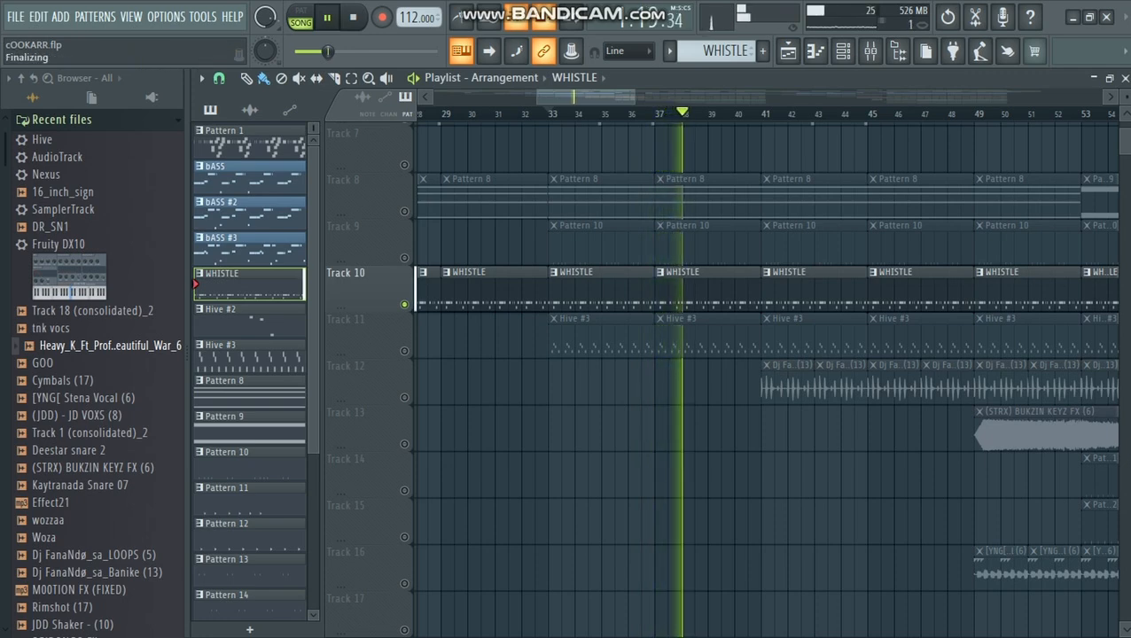
key(F7)
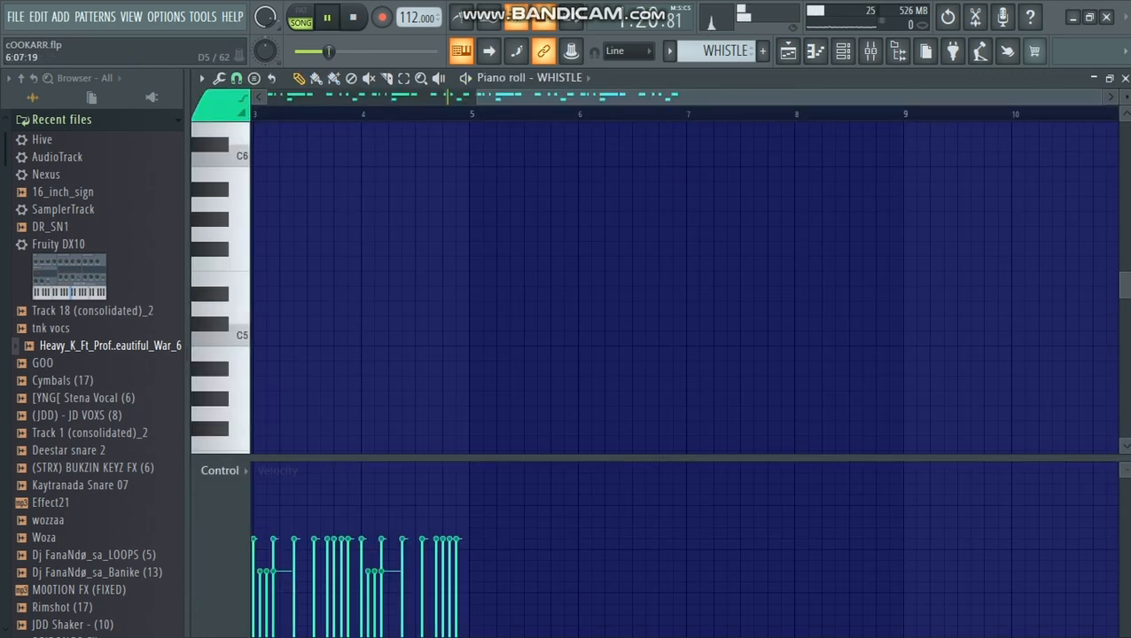
drag(316, 96, 274, 96)
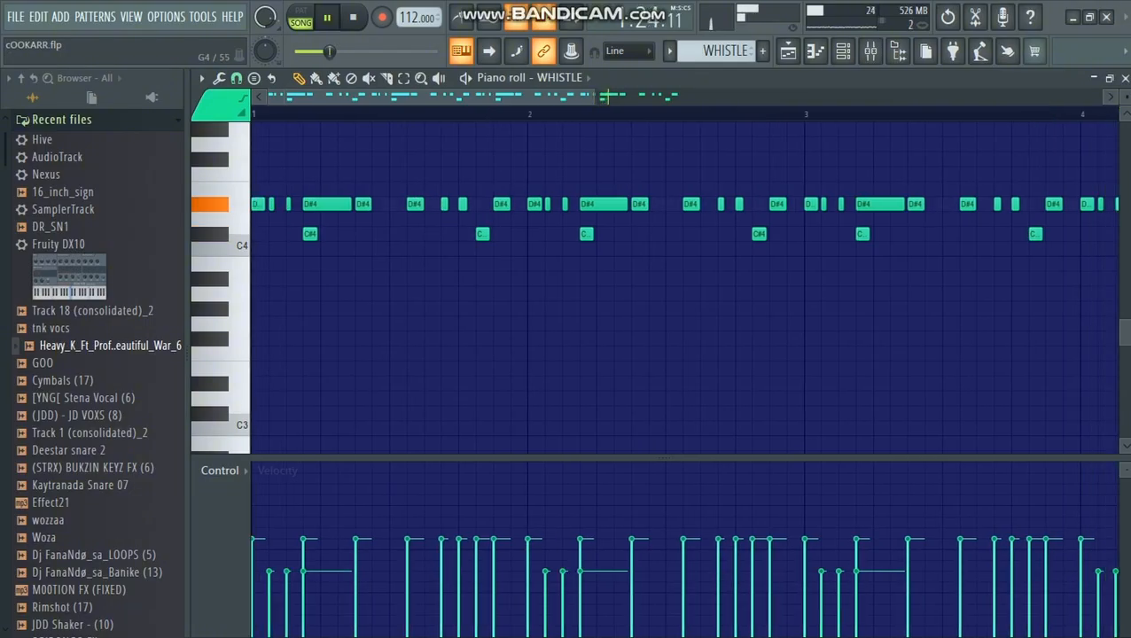
click(815, 52)
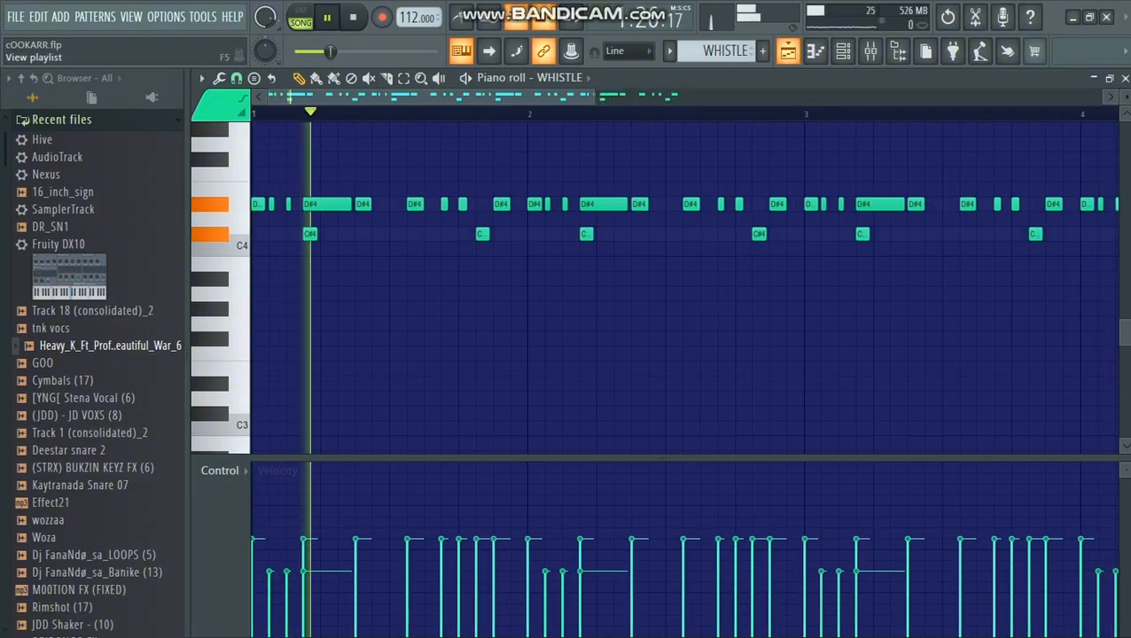
click(788, 51)
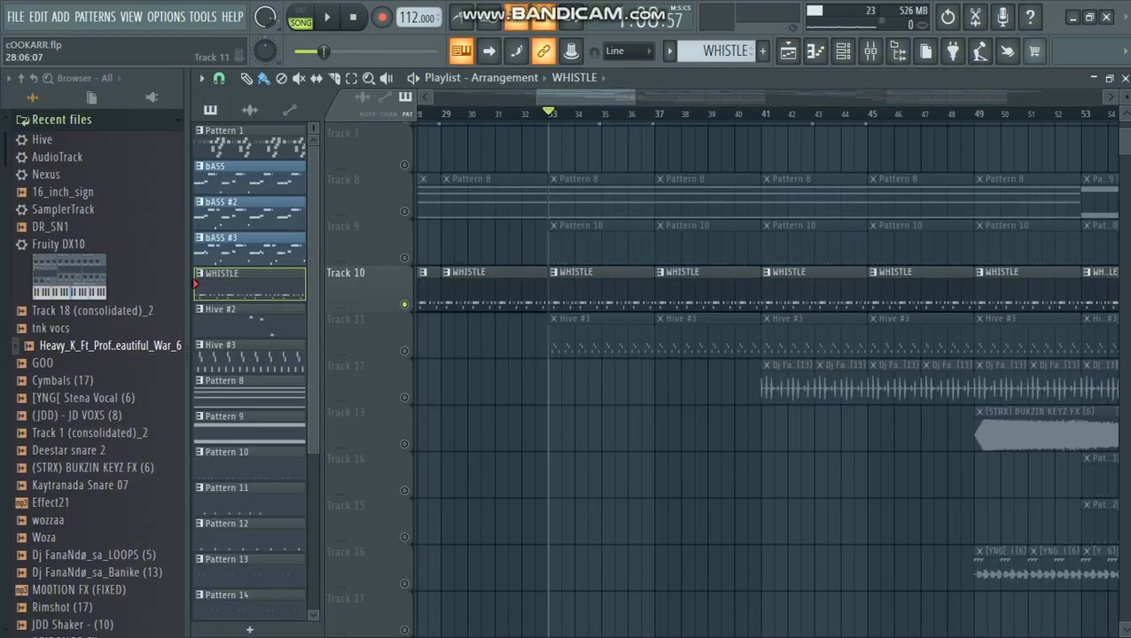
Solo Track 11 in the playlist, play the song from bar 33 and select the Hive #3 pattern.
right_click(404, 351)
key(space)
click(581, 339)
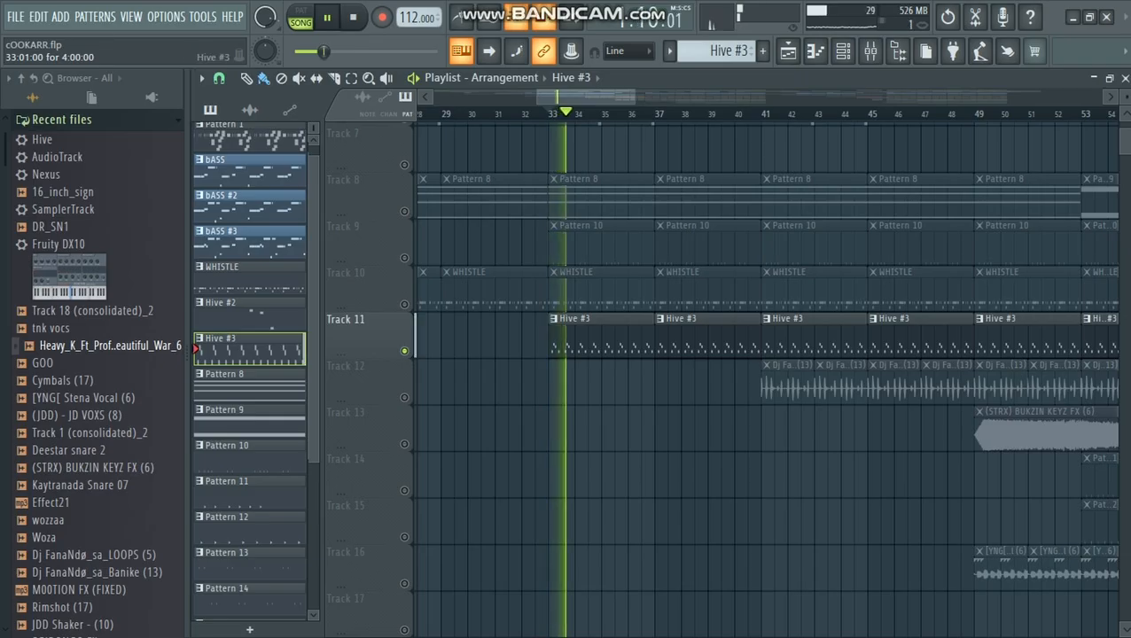
Examine the Hive #3 notes in the piano roll and its mixer insert, then return to the playlist.
double_click(580, 338)
scroll(523, 246, down, 4)
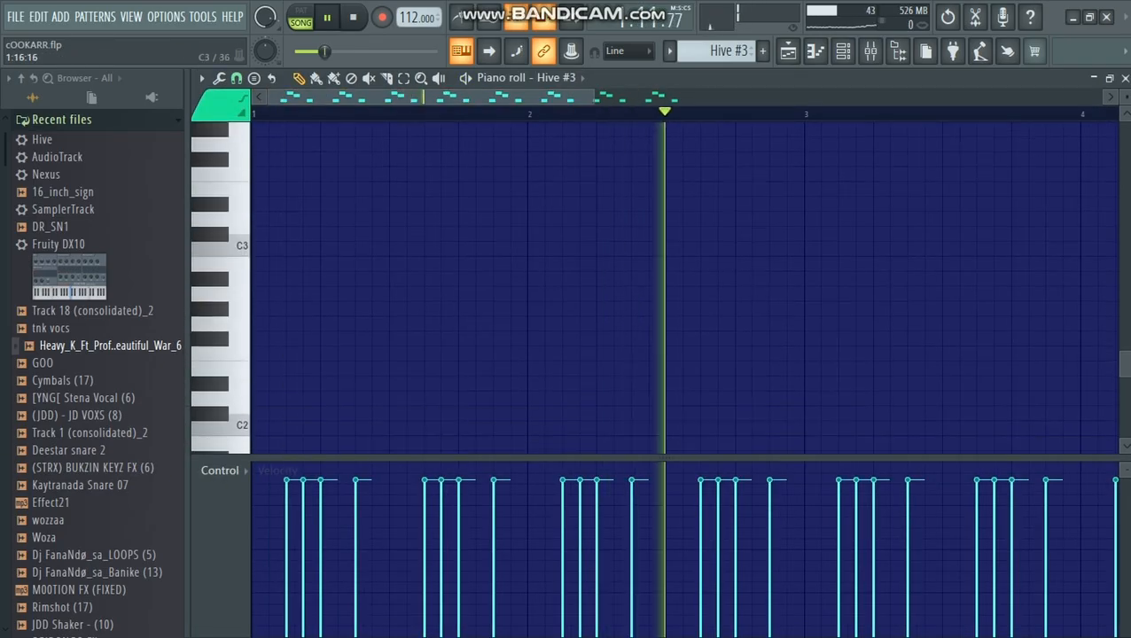
scroll(523, 265, up, 3)
click(870, 50)
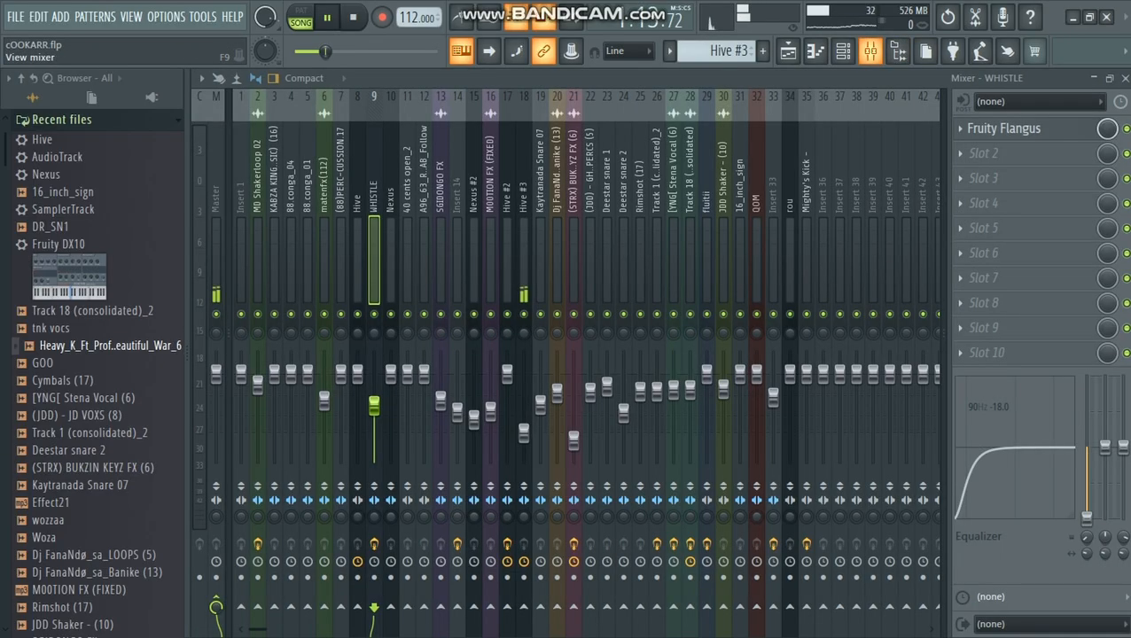
click(524, 261)
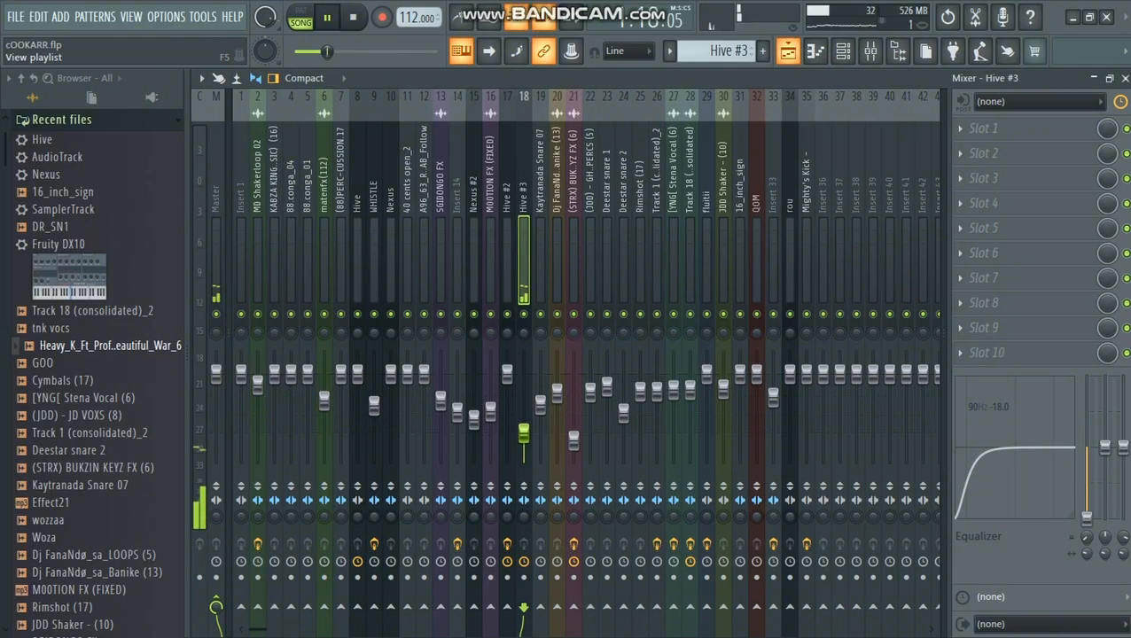
click(787, 51)
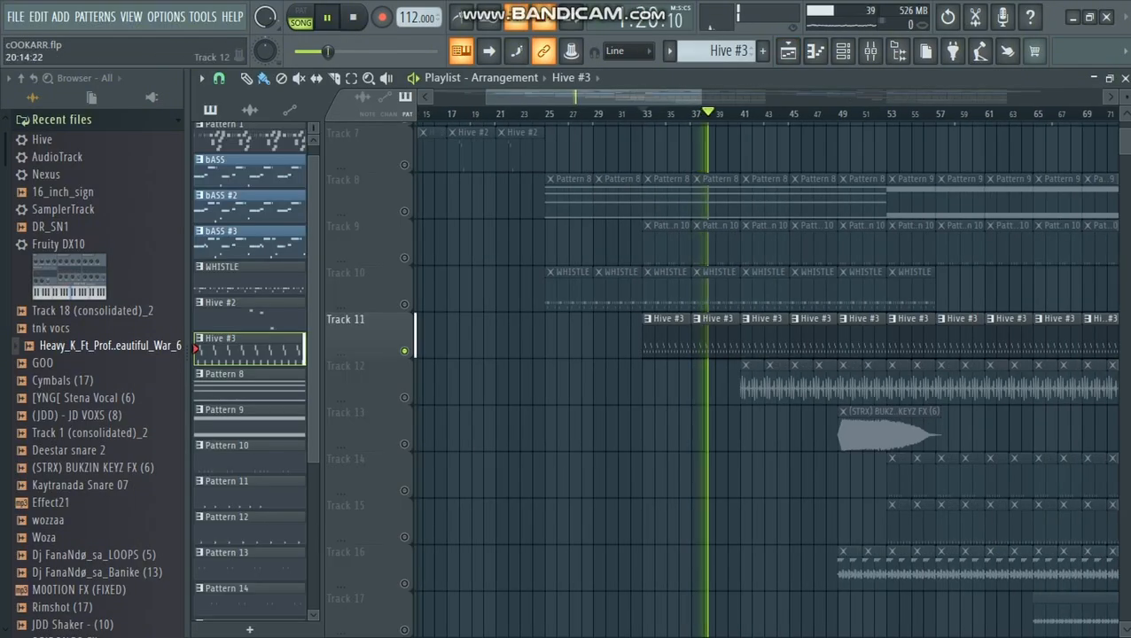
Stop playback, solo Track 14 in the playlist and play the song from bar 53.
key(space)
scroll(364, 376, down, 2)
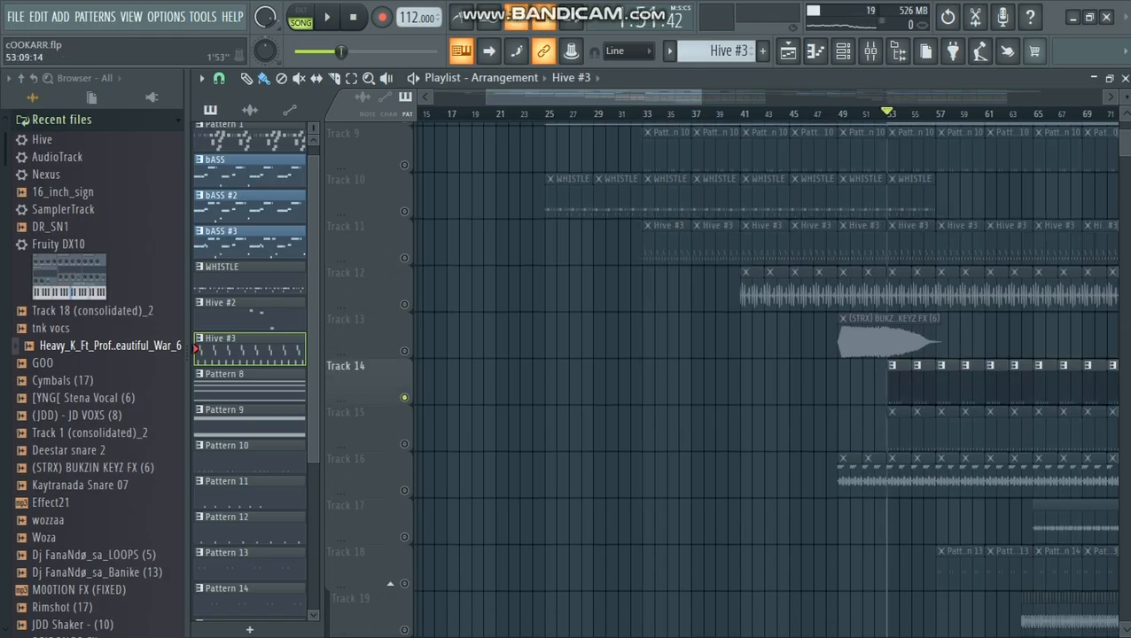
key(space)
scroll(917, 374, up, 5)
Examine Pattern 11's notes for (JDD) - GHETTO PERCS (5) and Deestar snare 2 in the piano roll.
double_click(716, 377)
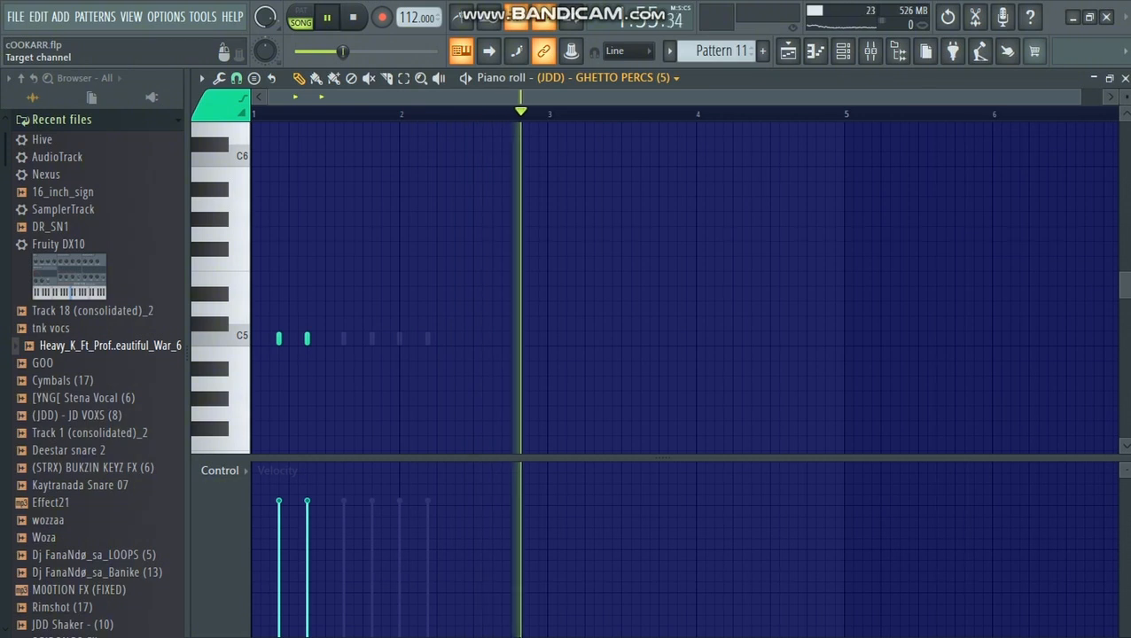
scroll(581, 78, down, 1)
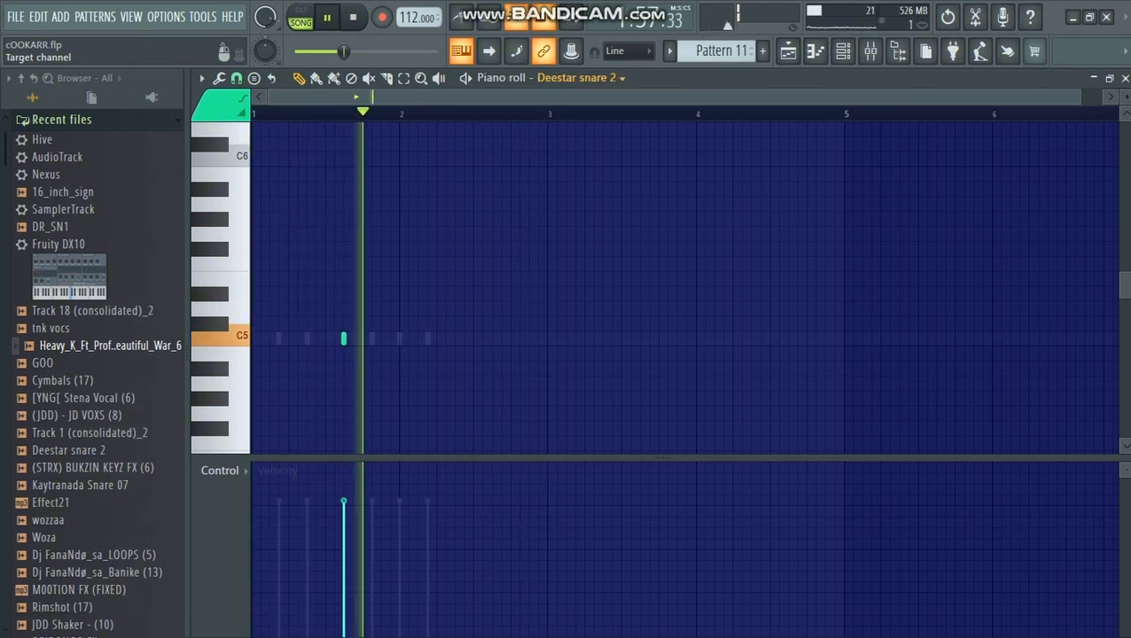
scroll(581, 78, down, 1)
scroll(580, 78, up, 1)
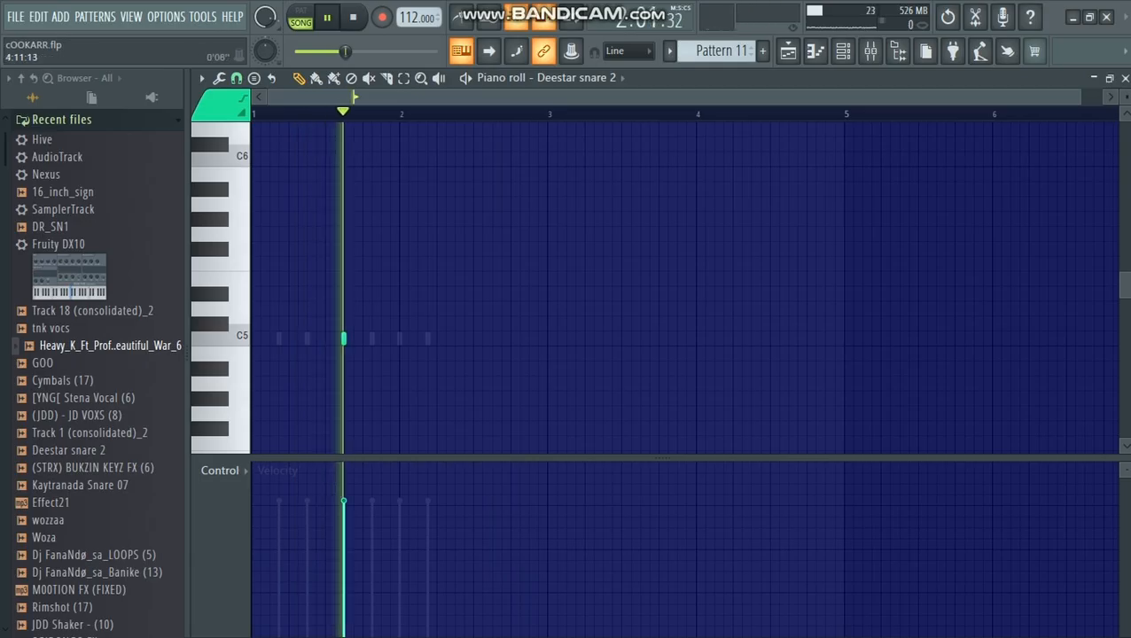
Review Pattern 11's steps in the channel rack and inspect the Deestar snare 1 sampler settings, closing them when done.
key(F6)
scroll(655, 354, down, 3)
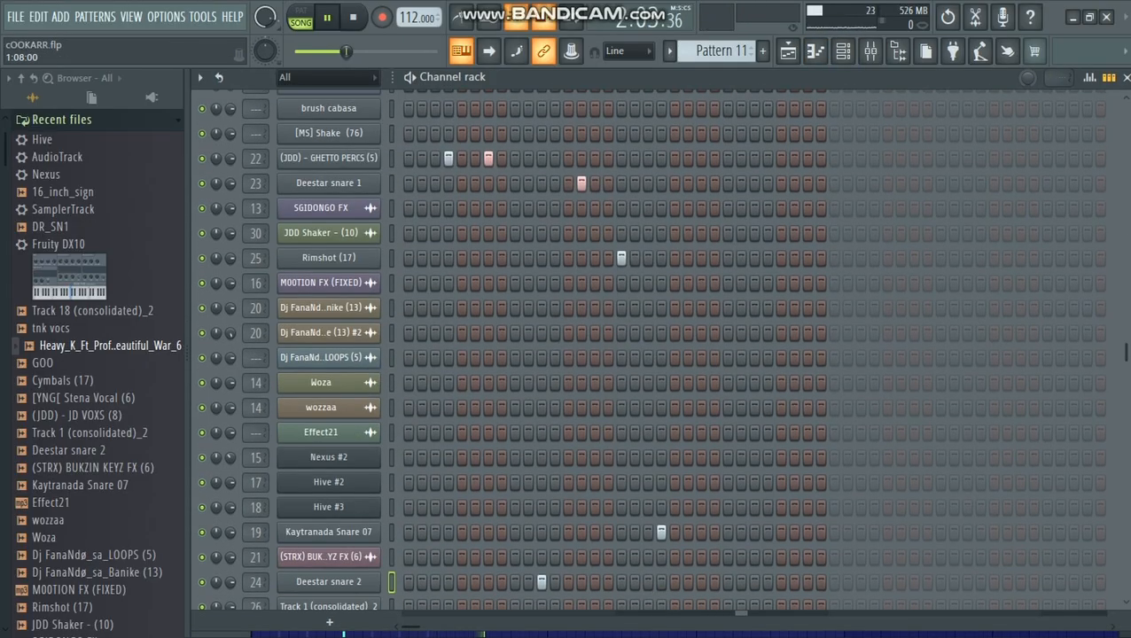
click(329, 184)
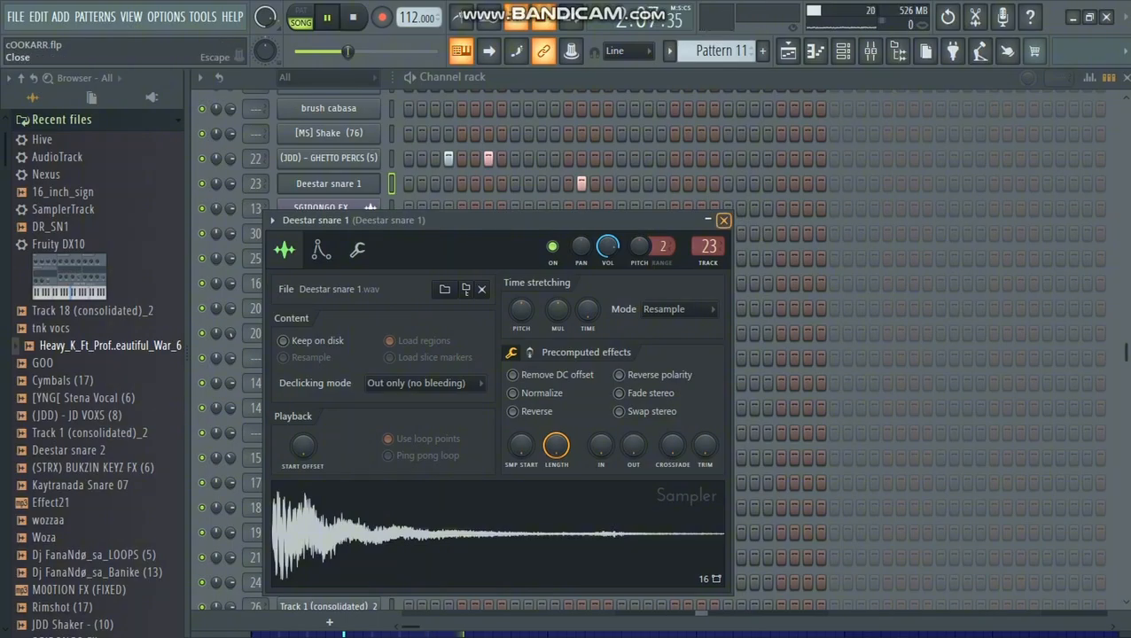
click(723, 220)
scroll(329, 357, down, 2)
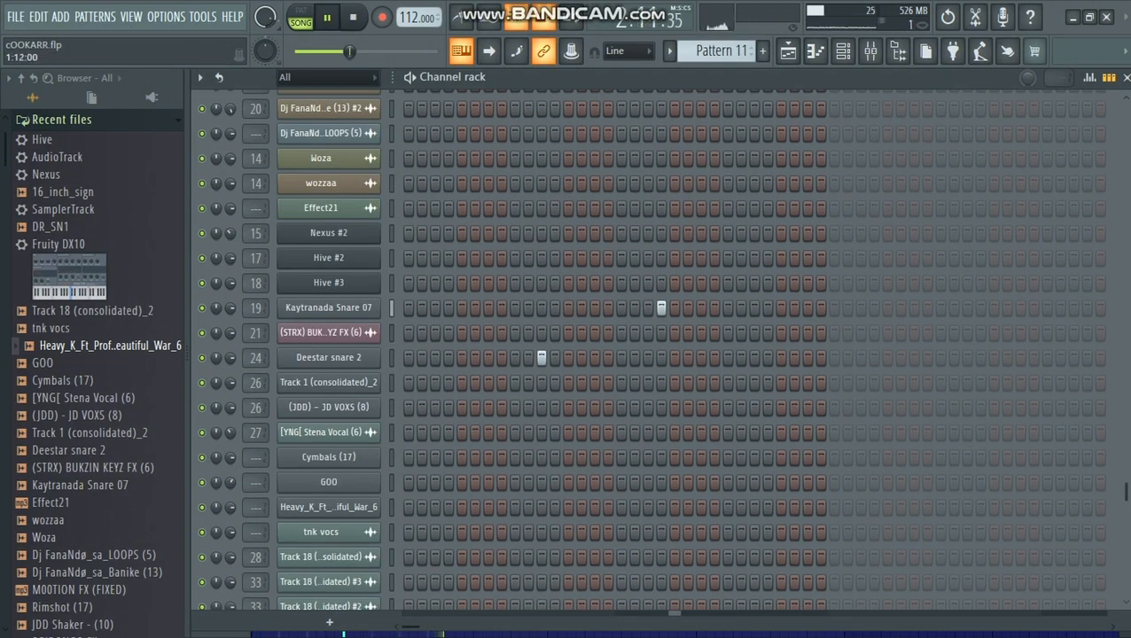
Inspect the Deestar snare 2 sampler settings and recheck Deestar snare 1, closing each channel window.
scroll(329, 357, up, 3)
click(329, 581)
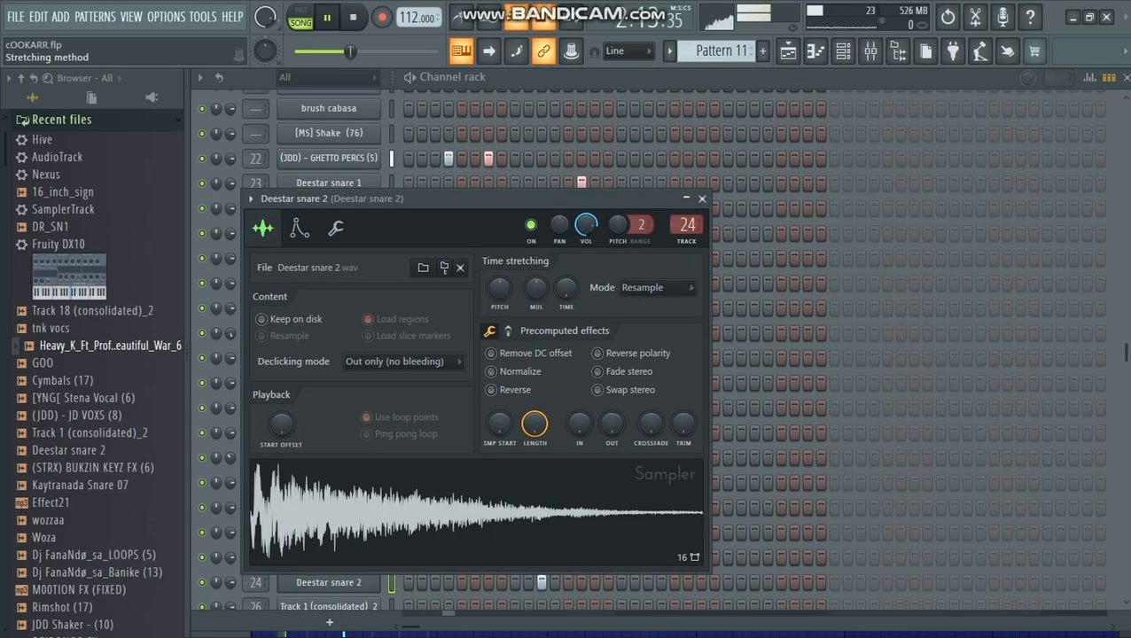
click(686, 199)
click(701, 192)
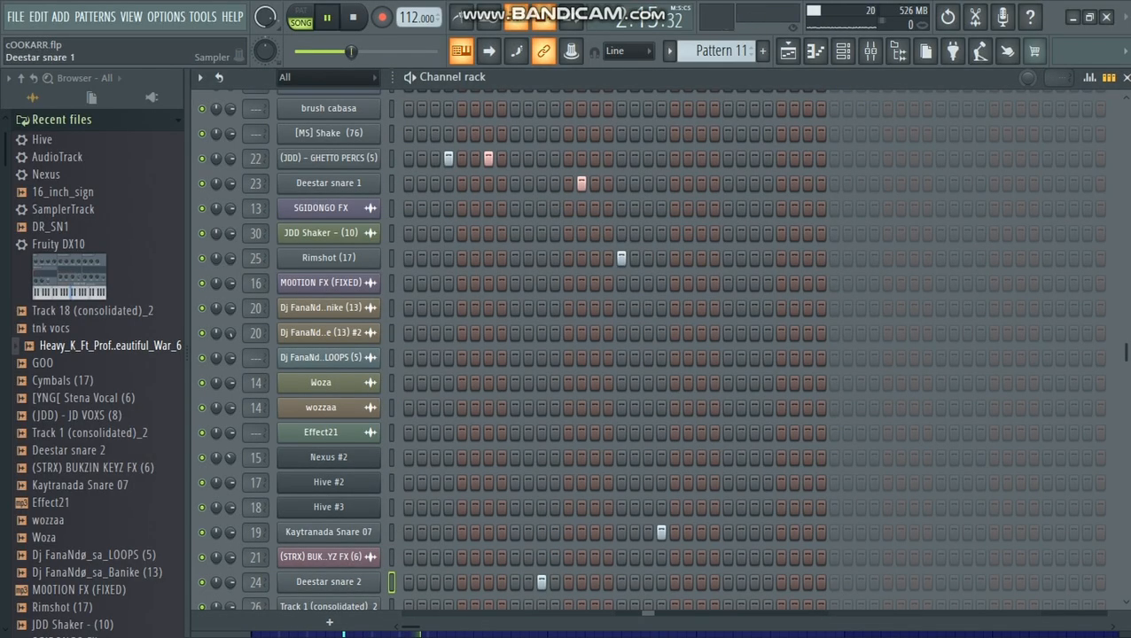
click(326, 182)
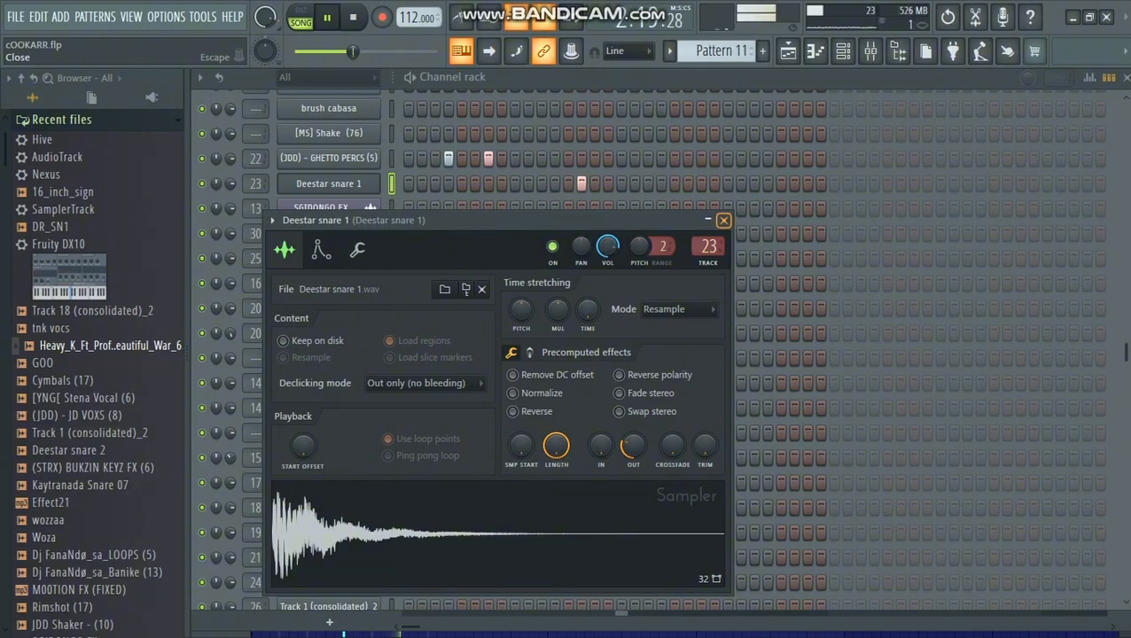
click(723, 220)
Return to the playlist, solo Track 15, select Pattern 12 and play the song from bar 53.
click(461, 51)
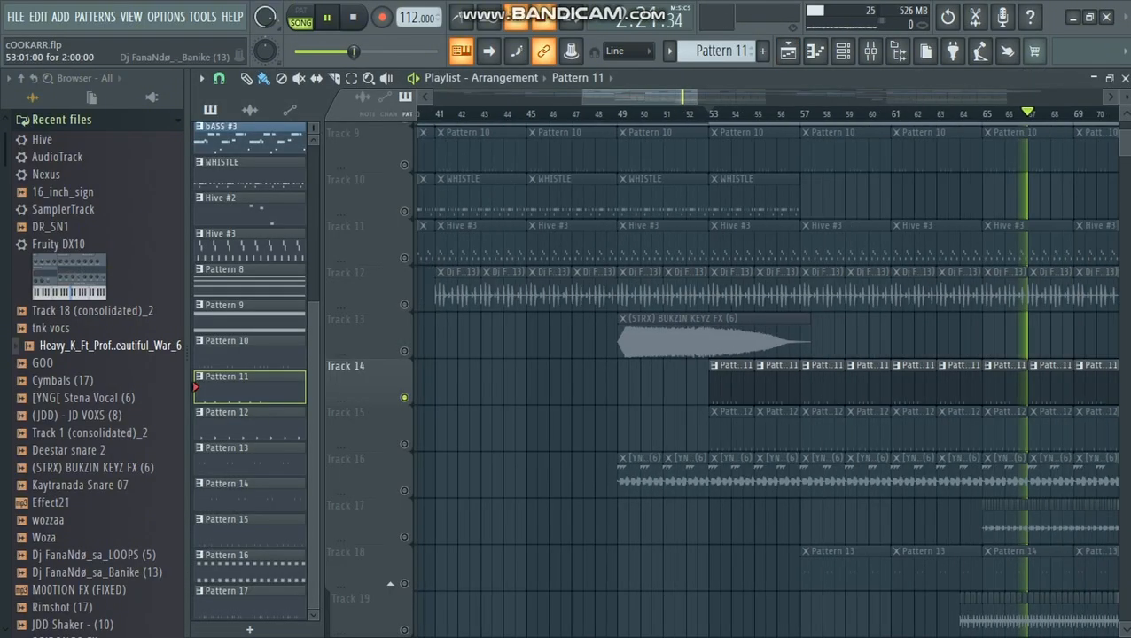
click(710, 113)
double_click(730, 387)
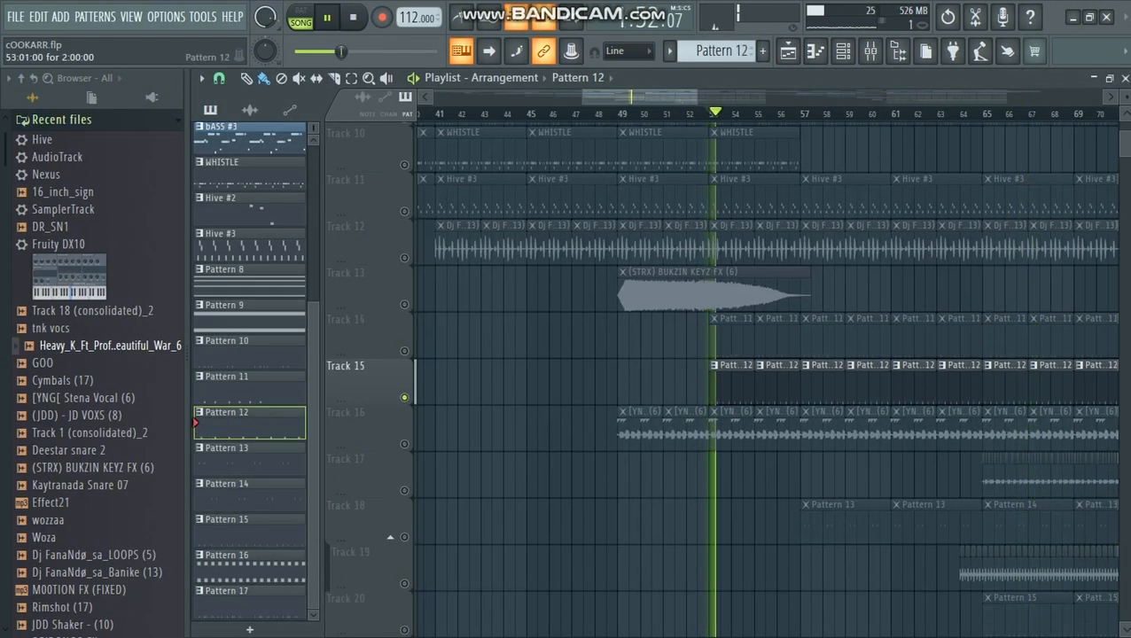
Examine Pattern 12's steps in the channel rack and the Track 1 (consolidated)_2 mixer insert with its Fruity Reeverb 2 effect.
click(815, 51)
click(870, 51)
click(843, 52)
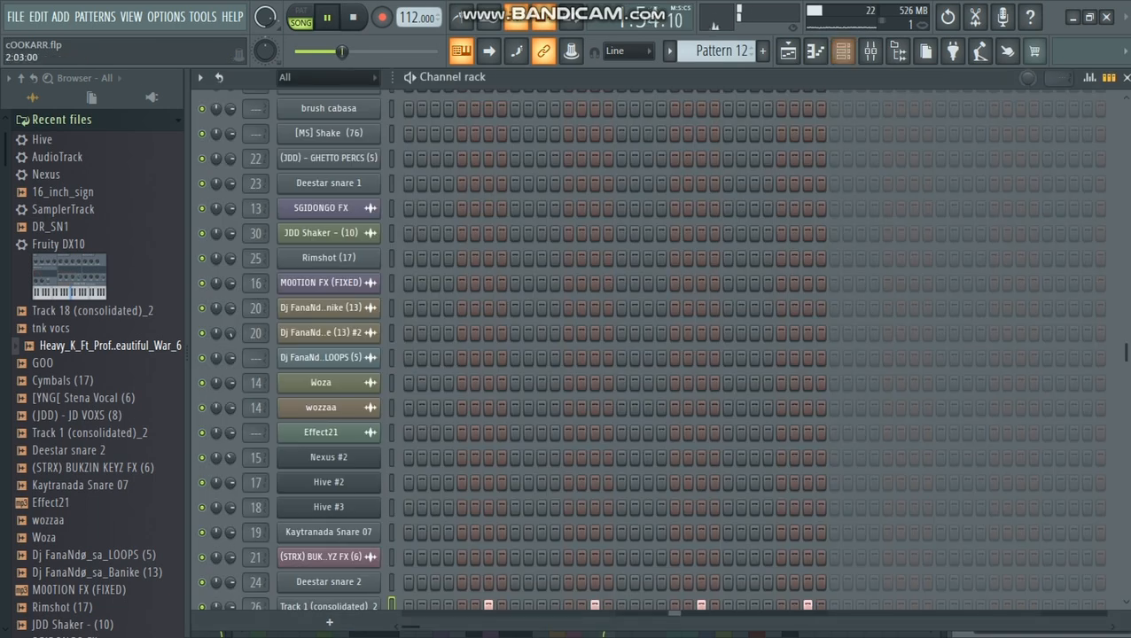
scroll(648, 355, down, 5)
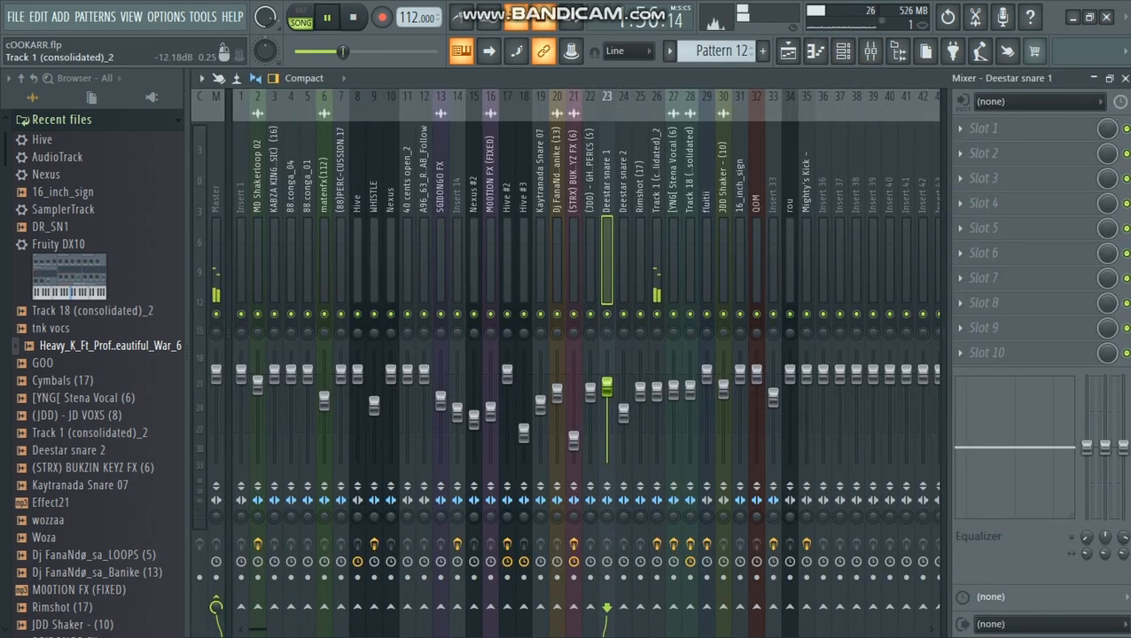
click(657, 257)
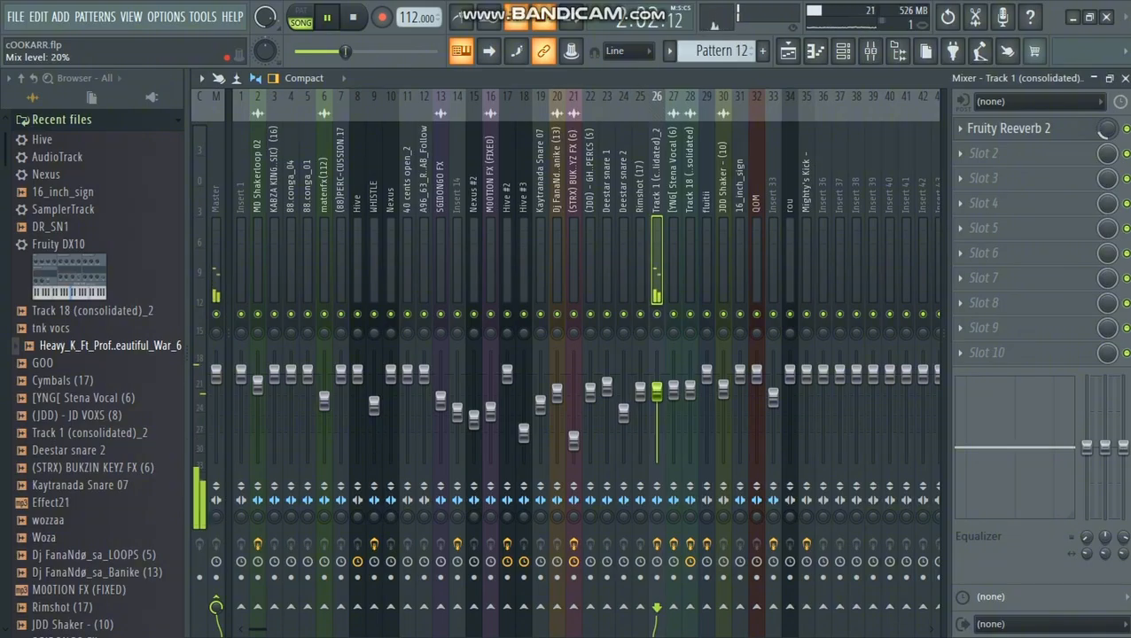
Return to the playlist and solo Track 16 while the song plays.
key(F5)
scroll(390, 351, down, 3)
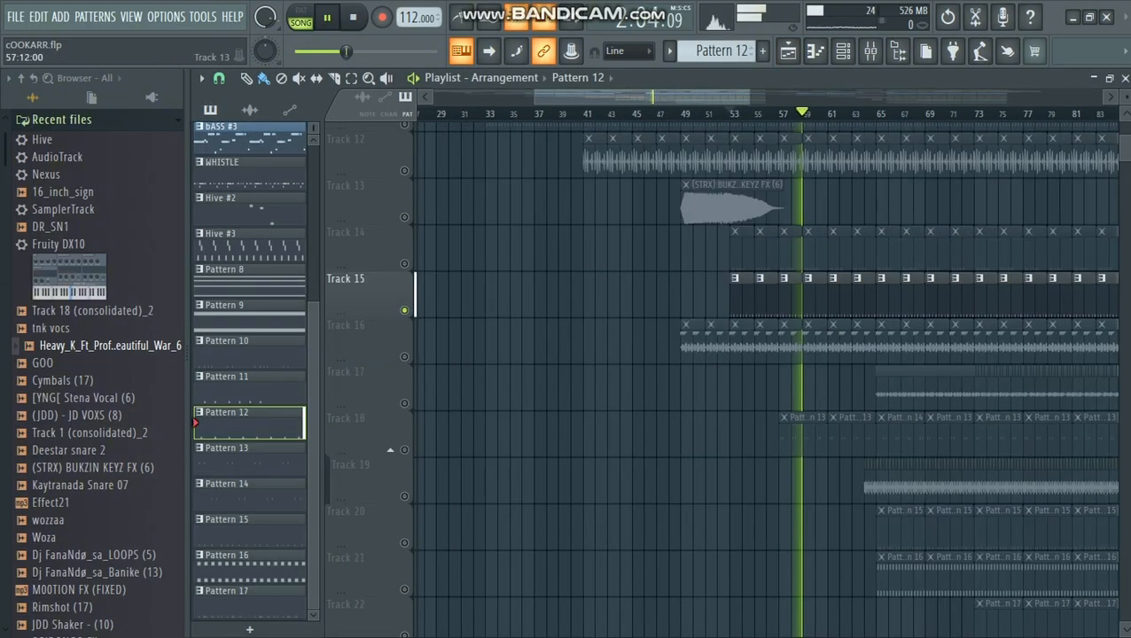
right_click(404, 258)
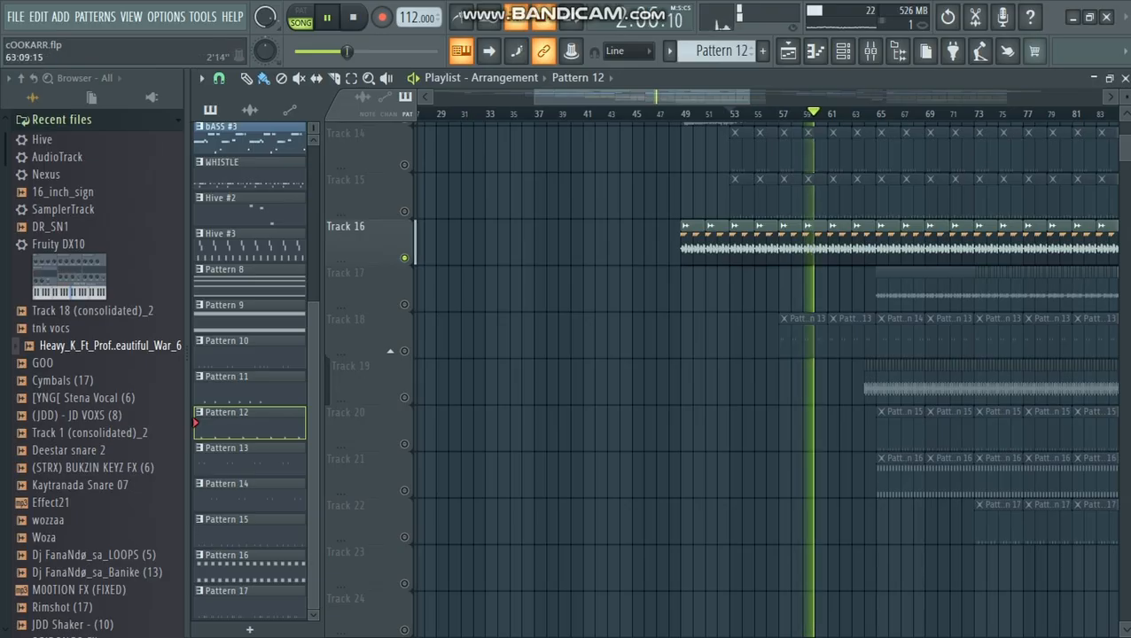
Examine the [YNG[ Stena Vocal (6) clips on Track 16 while the song plays.
scroll(767, 372, up, 4)
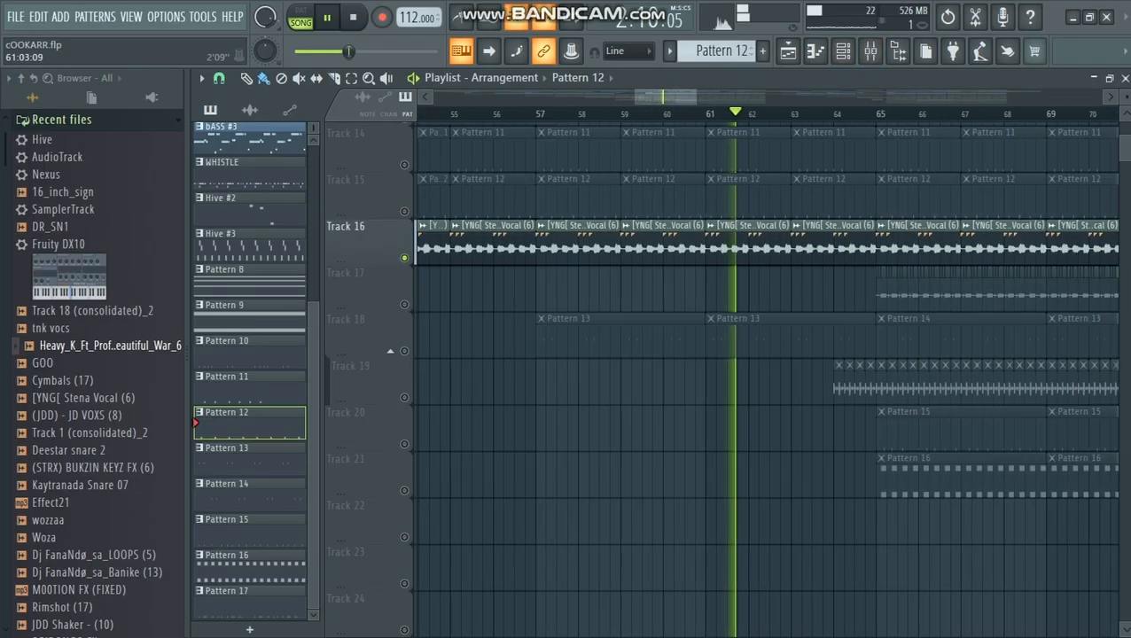
scroll(766, 372, down, 2)
key(F9)
key(F9)
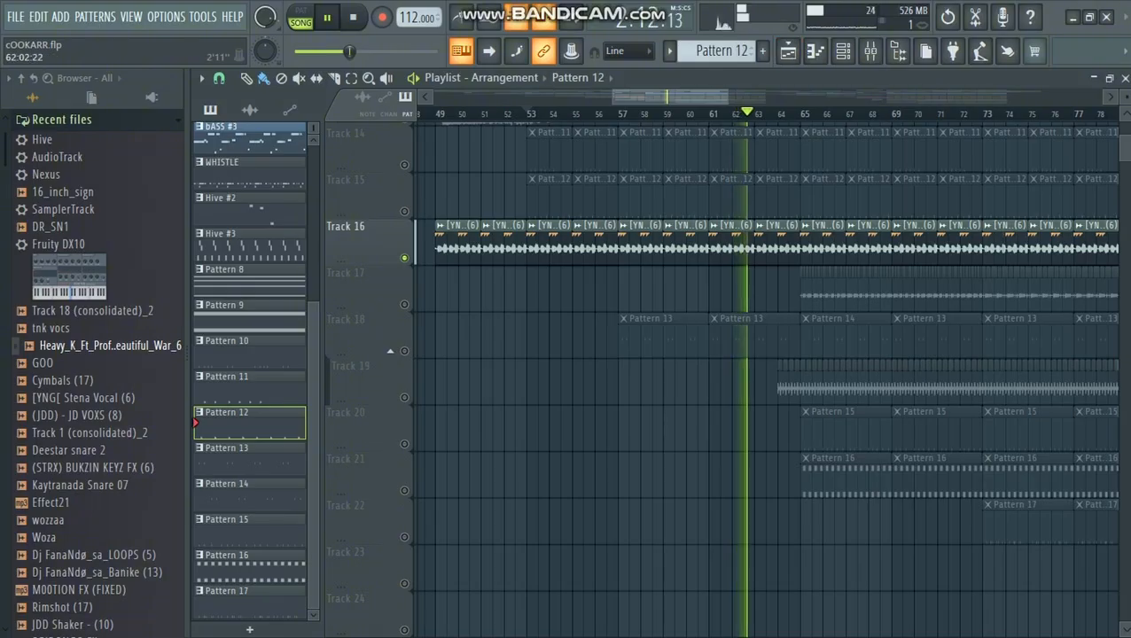
scroll(767, 372, down, 2)
scroll(766, 372, up, 5)
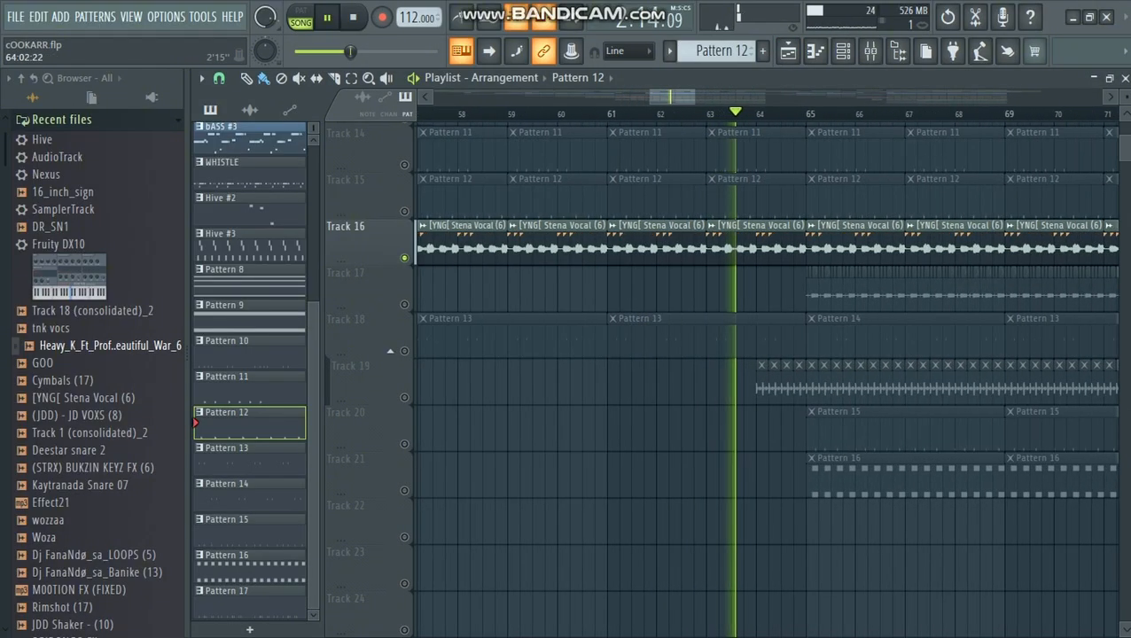
scroll(767, 373, up, 2)
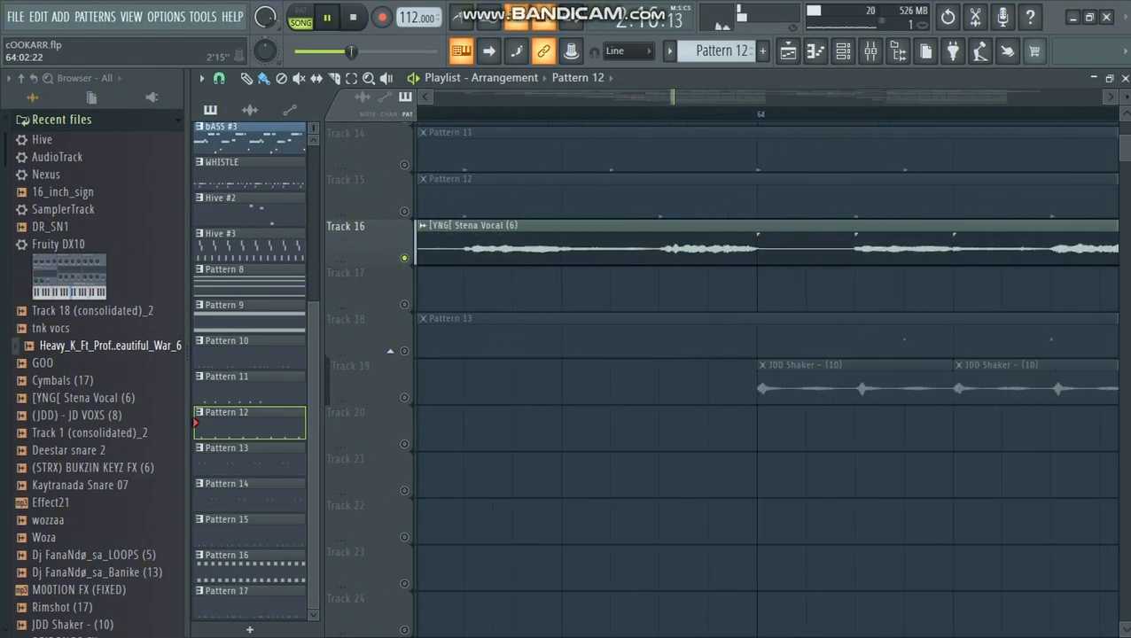
scroll(766, 373, down, 4)
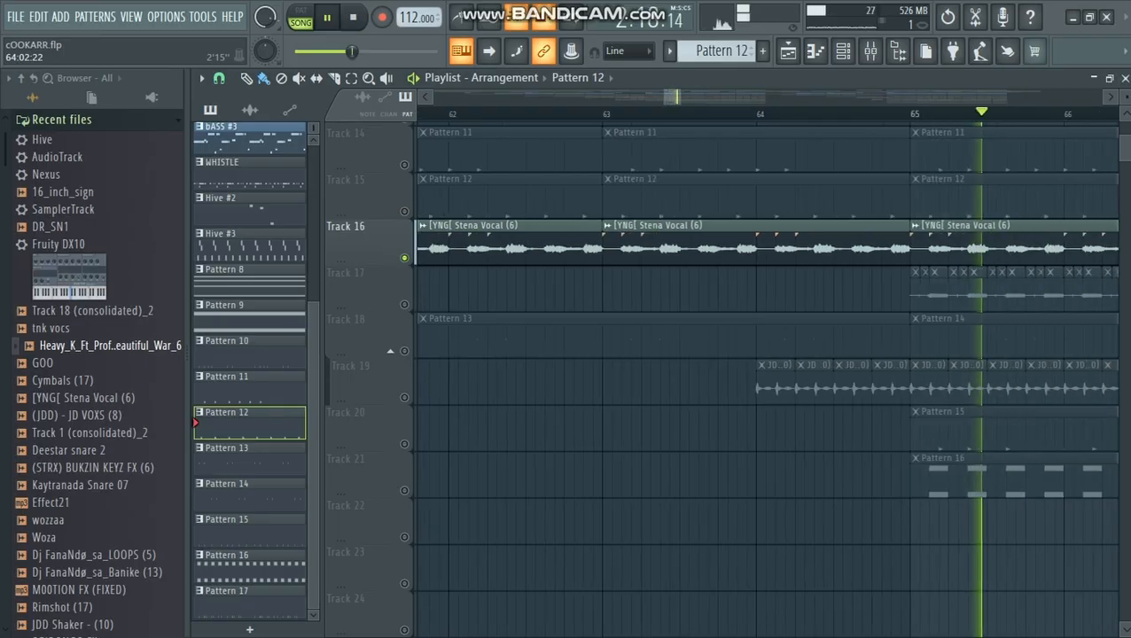
Inspect the [YNG[ Stena Vocal (6) mixer insert and its Fruity Stereo Enhancer settings and presets, closing the effect window.
click(869, 50)
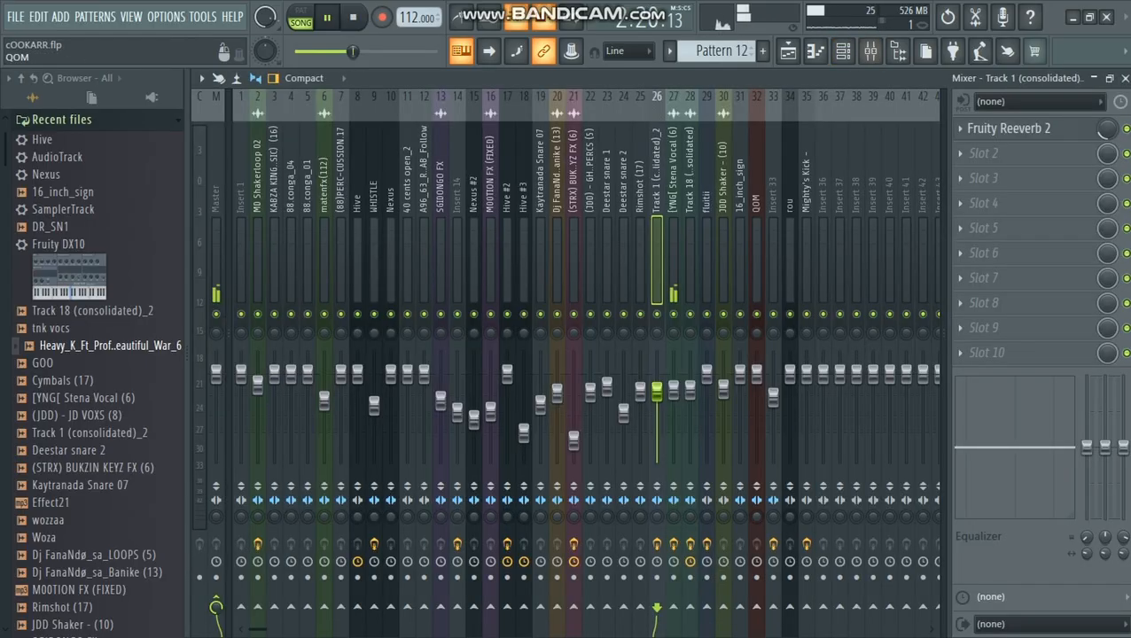
click(672, 178)
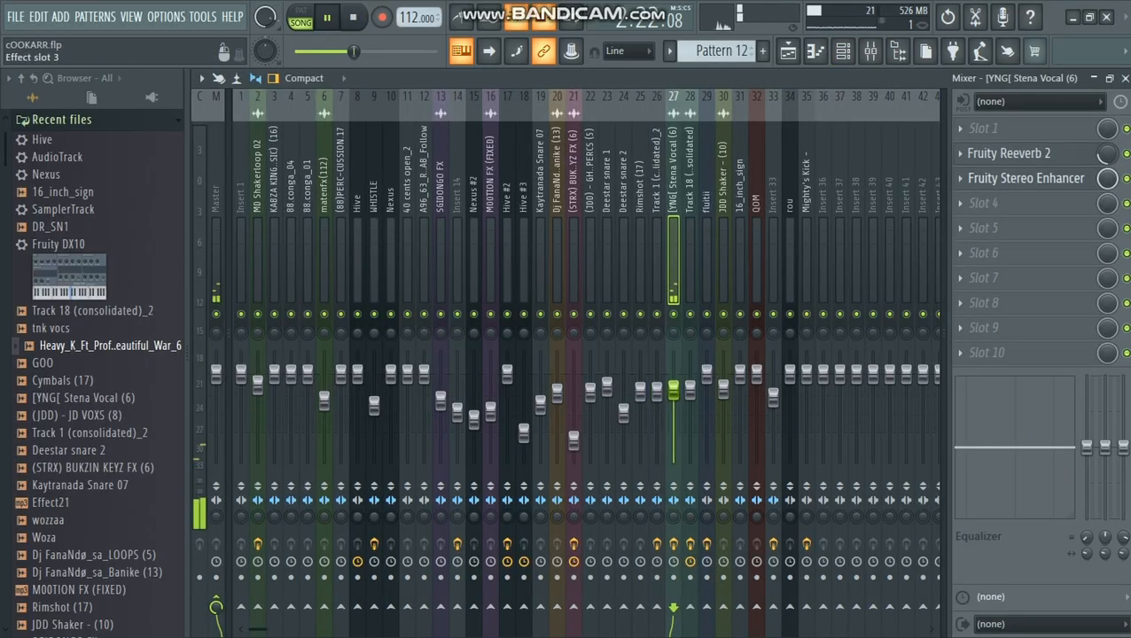
click(1025, 178)
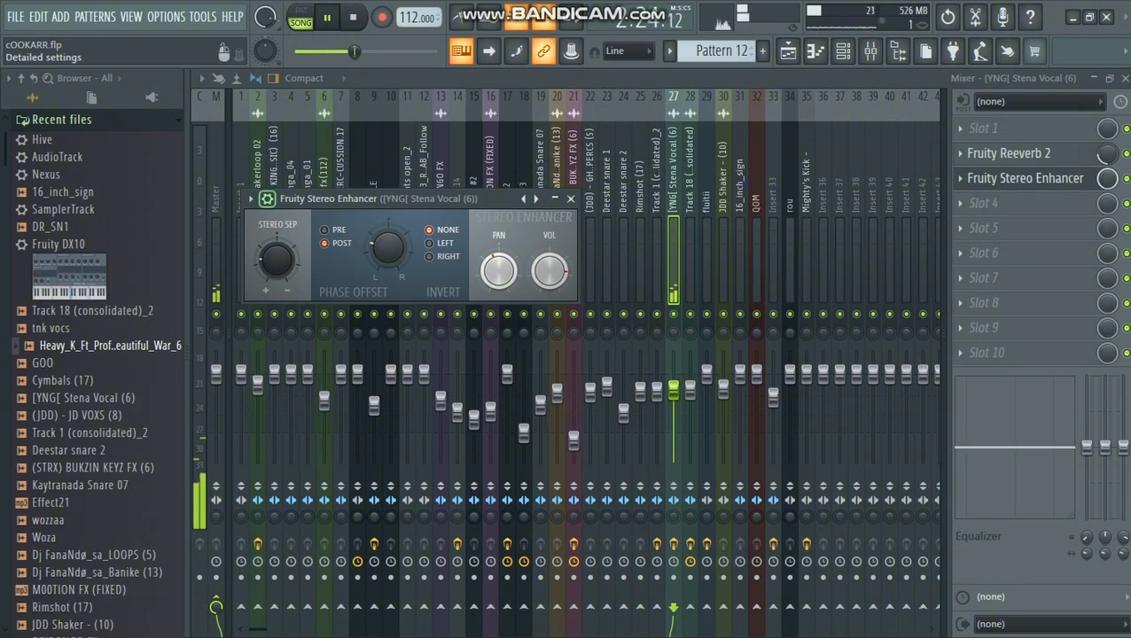
click(249, 199)
mouse_move(266, 331)
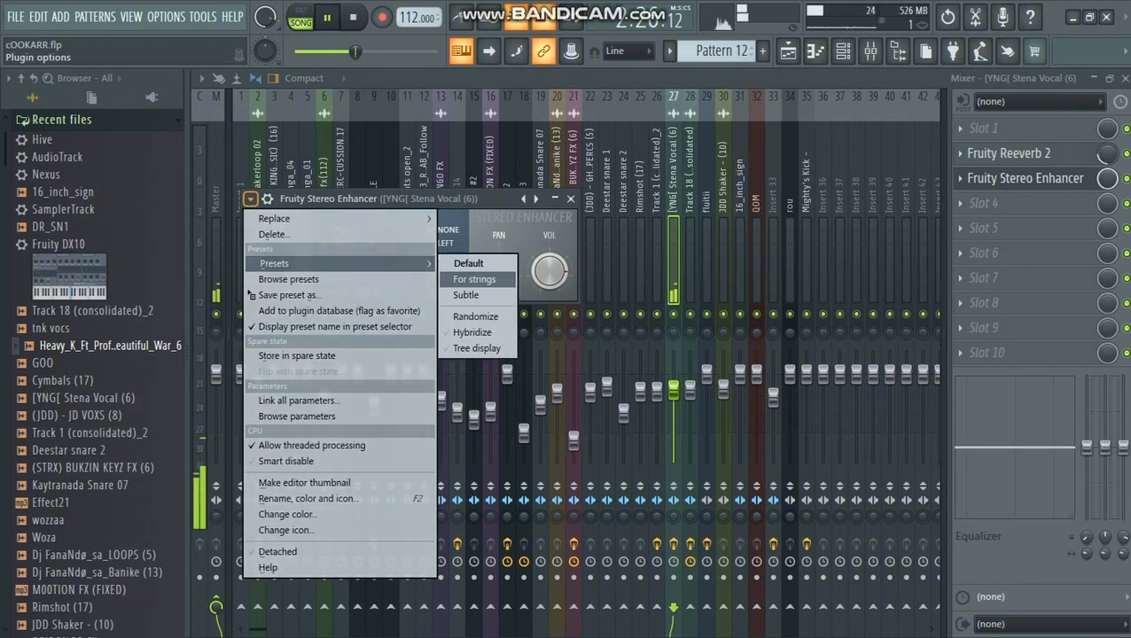
click(540, 351)
click(571, 198)
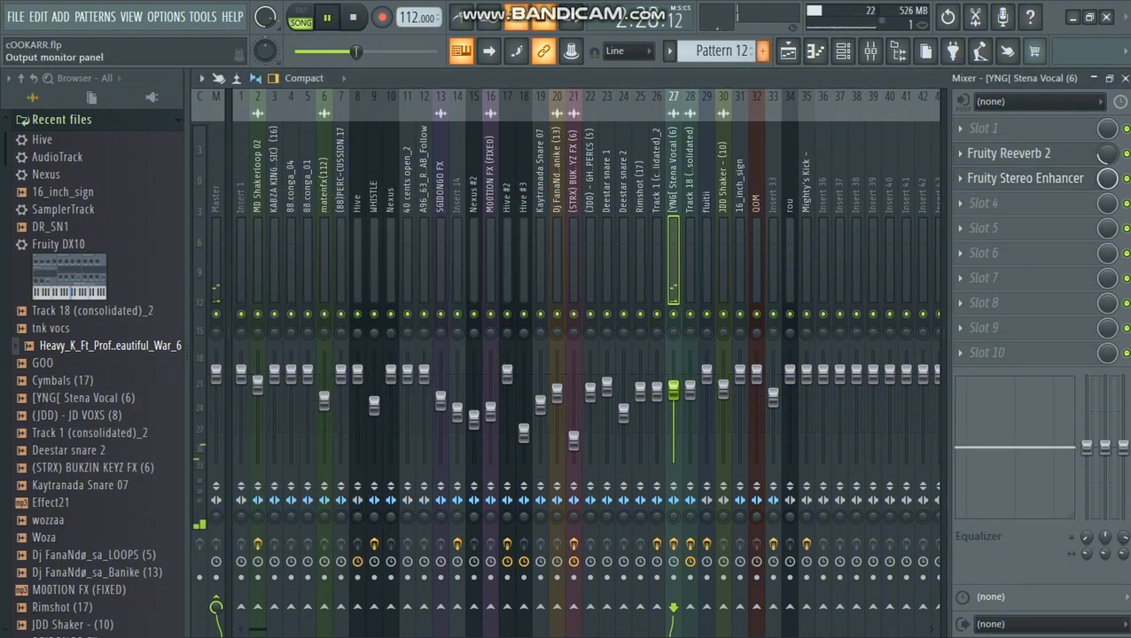
Return to the playlist, solo Track 17 and examine its Track 18 (consolidated) #3 clips up close while the song plays.
click(788, 50)
scroll(540, 275, down, 5)
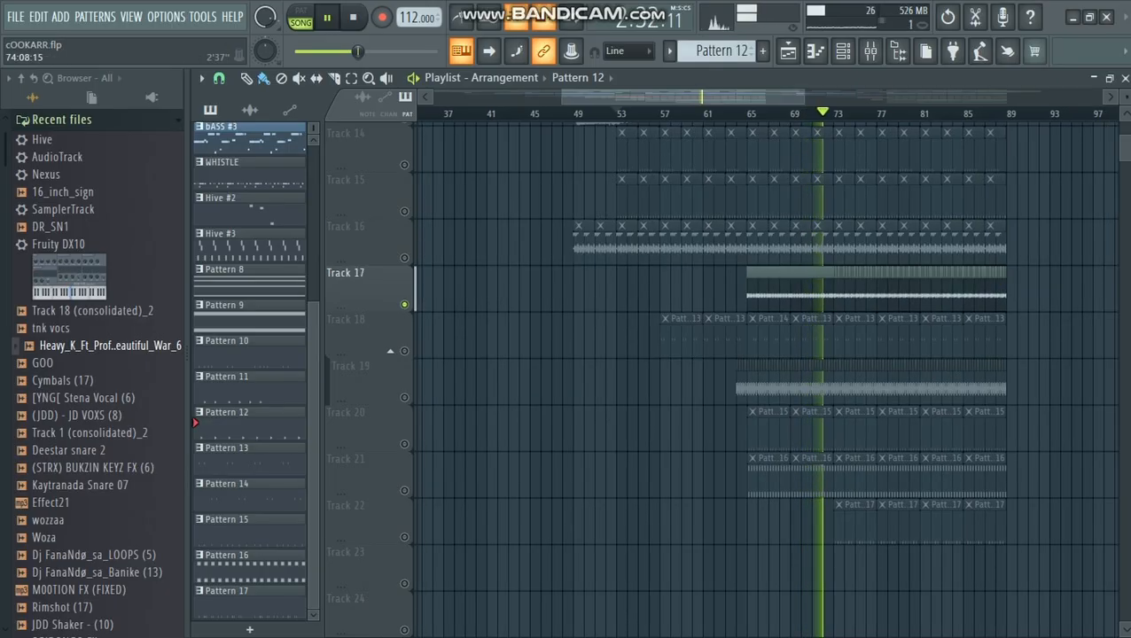
scroll(638, 283, up, 8)
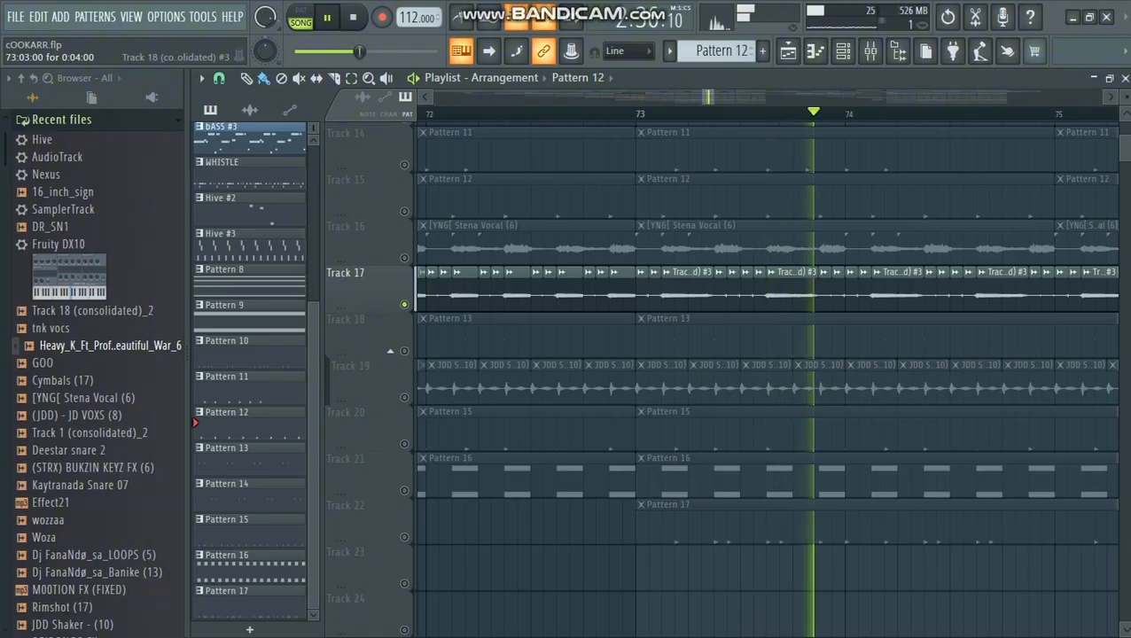
scroll(783, 284, down, 1)
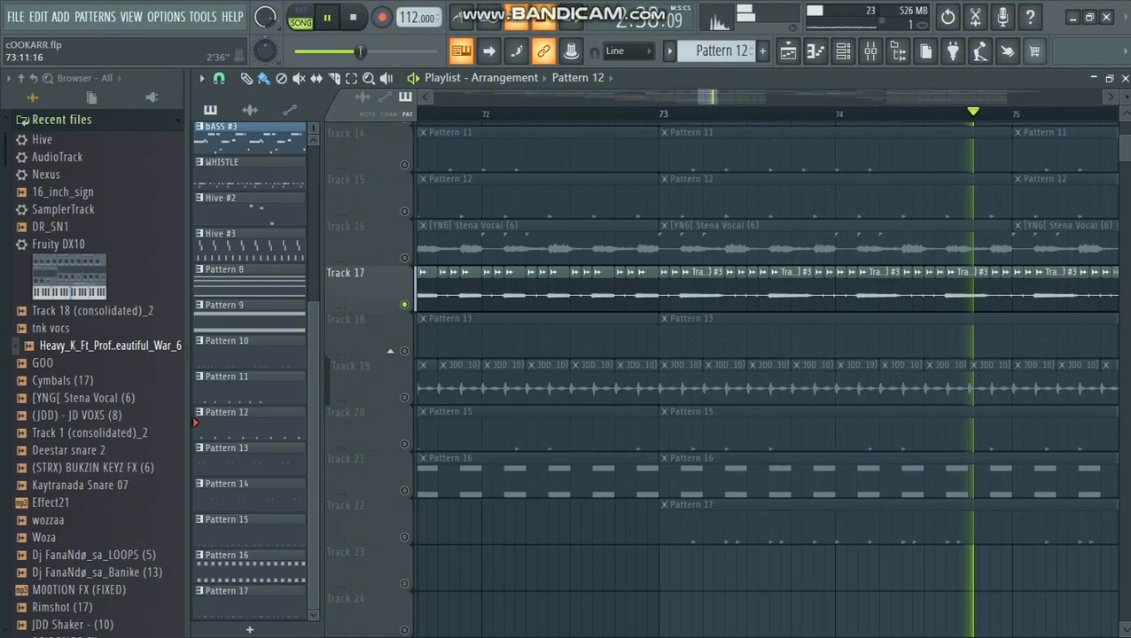
scroll(766, 381, down, 3)
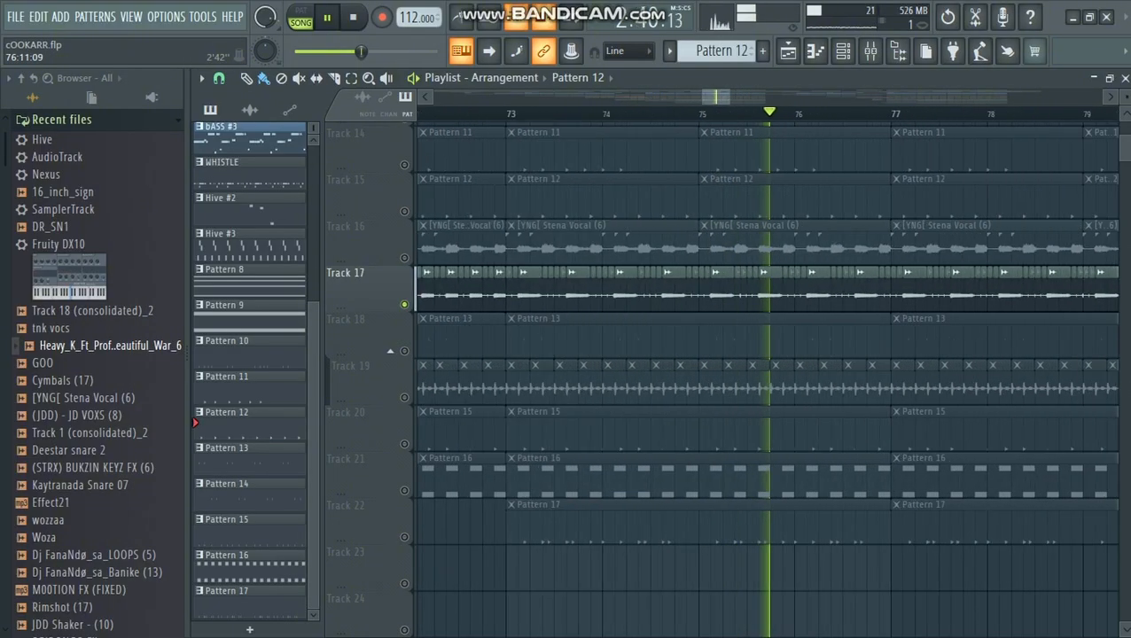
scroll(847, 381, up, 3)
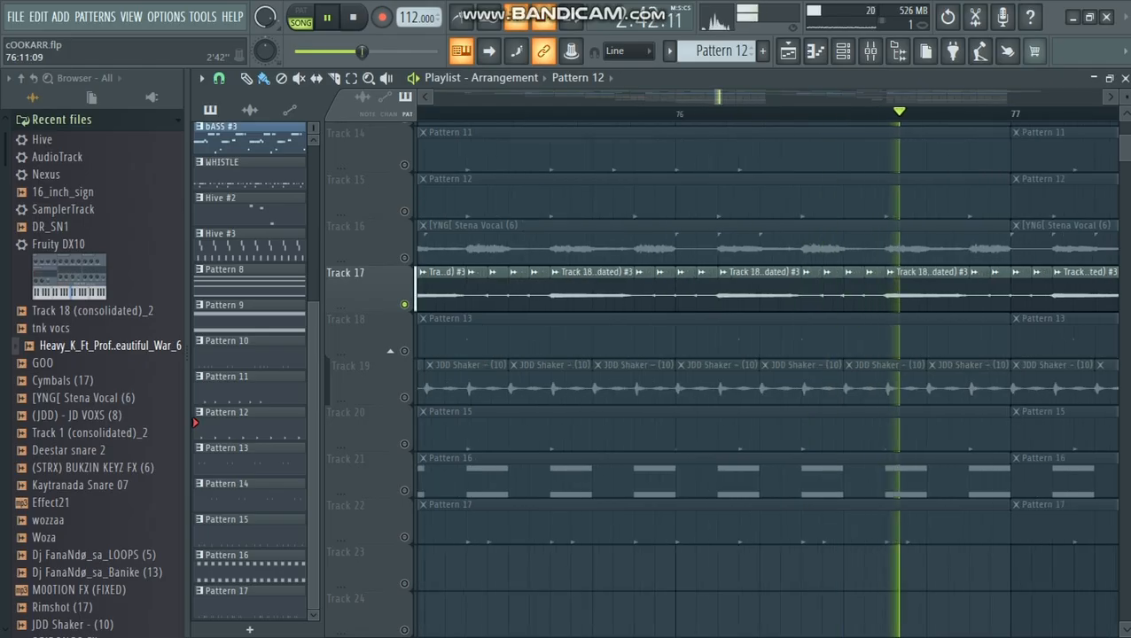
scroll(849, 381, up, 2)
scroll(851, 381, down, 8)
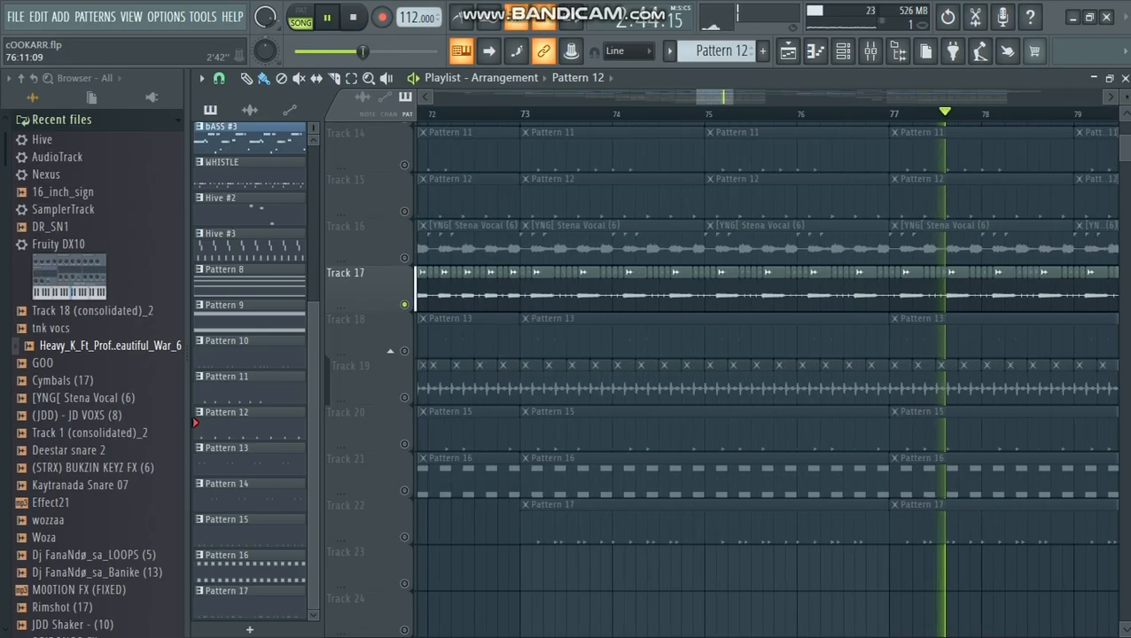
scroll(722, 381, up, 4)
scroll(722, 381, down, 2)
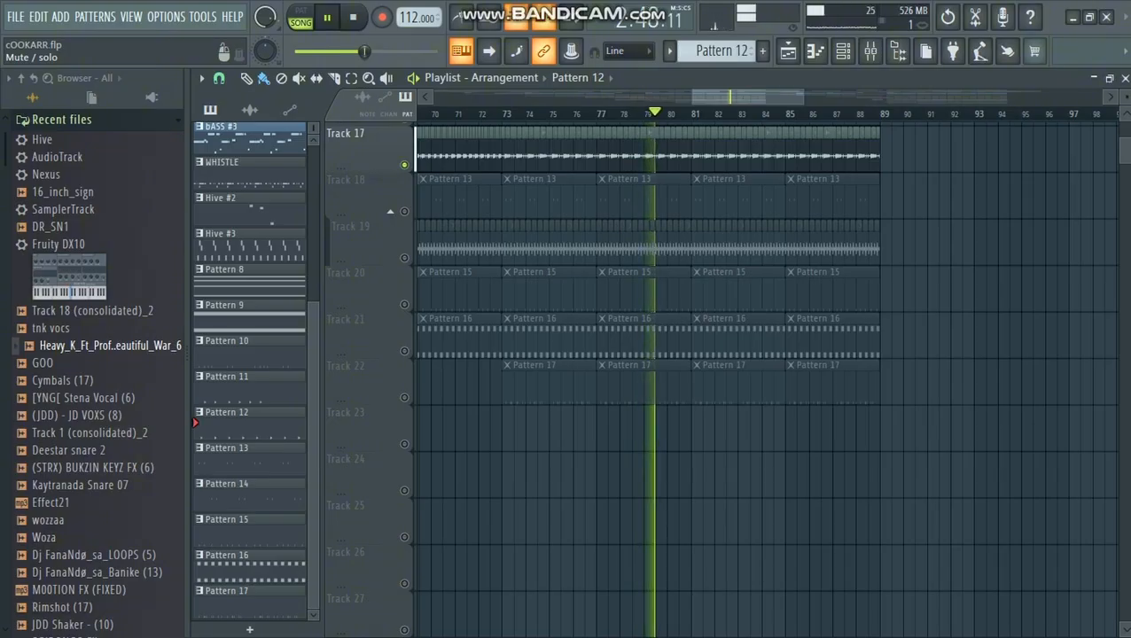
Solo Track 18 and examine Pattern 13's DR_SN1 notes in the piano roll and its channel in the channel rack.
click(389, 211)
key(F7)
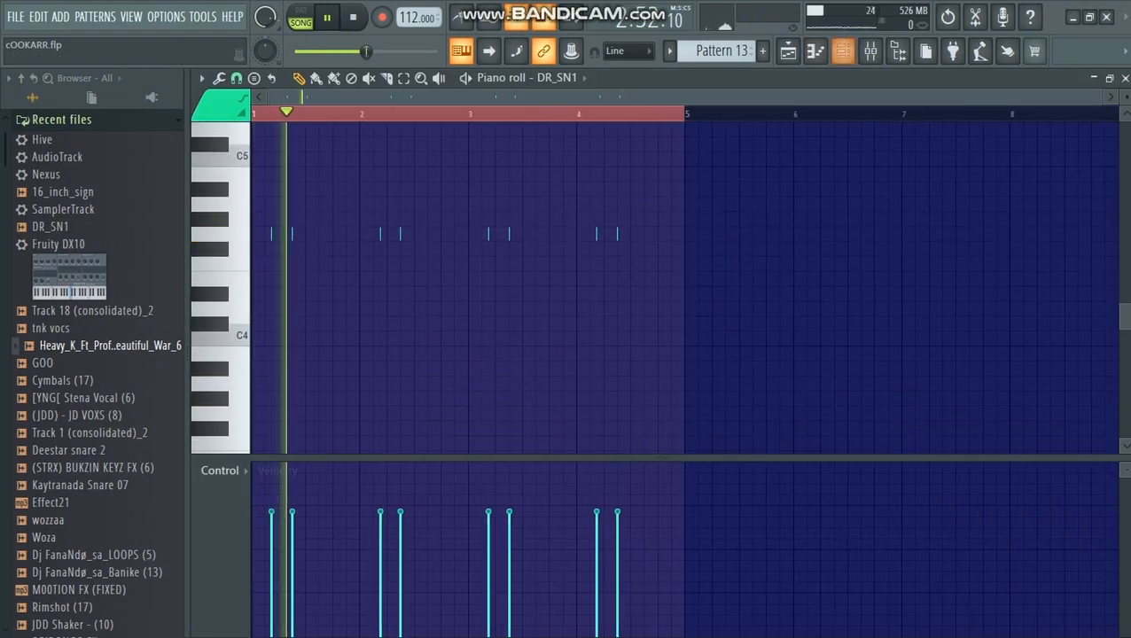
key(F6)
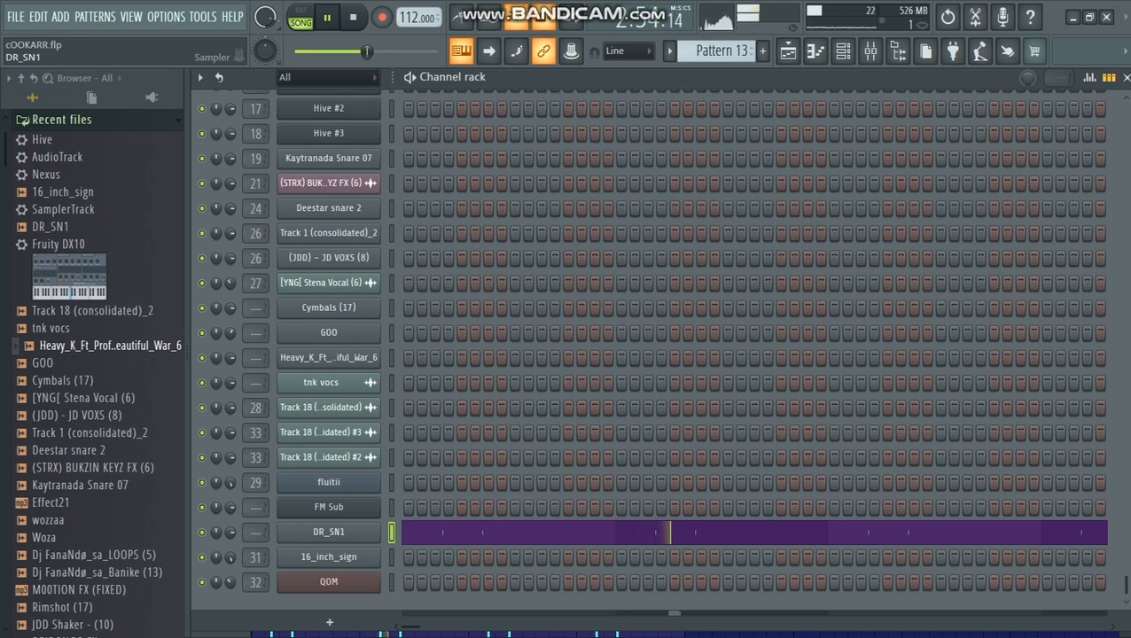
Route the DR_SN1 channel to mixer insert 36 and return to the playlist.
click(329, 532)
double_click(752, 289)
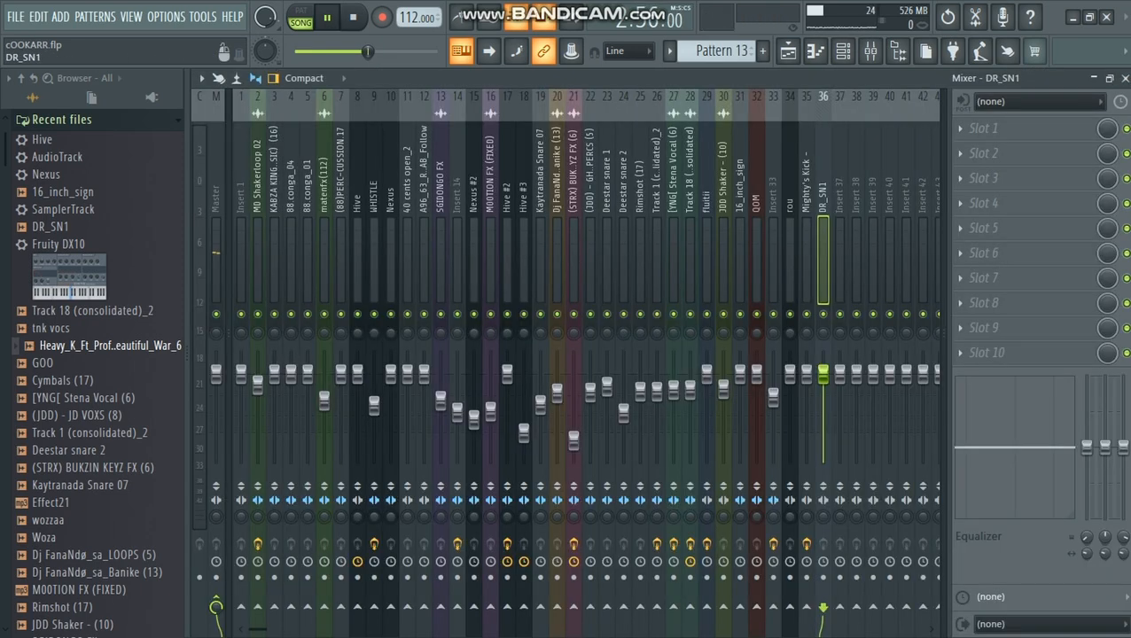
click(461, 50)
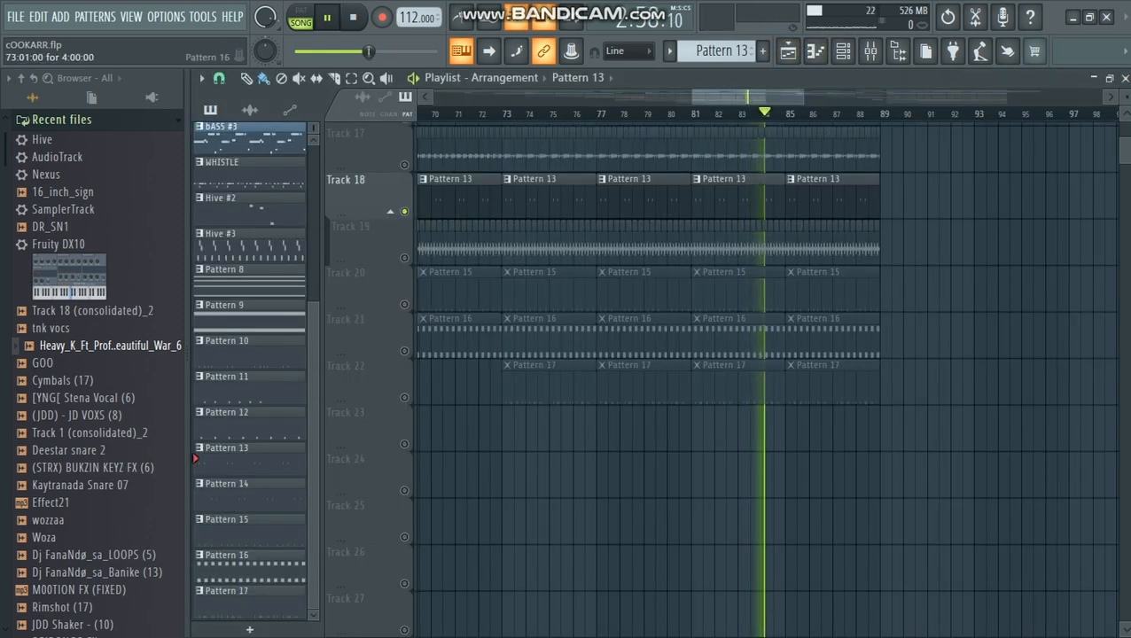
Solo Track 19, play it from its opening bars and inspect the JDD Shaker - (10) clip's settings, closing the window.
scroll(766, 354, left, 3)
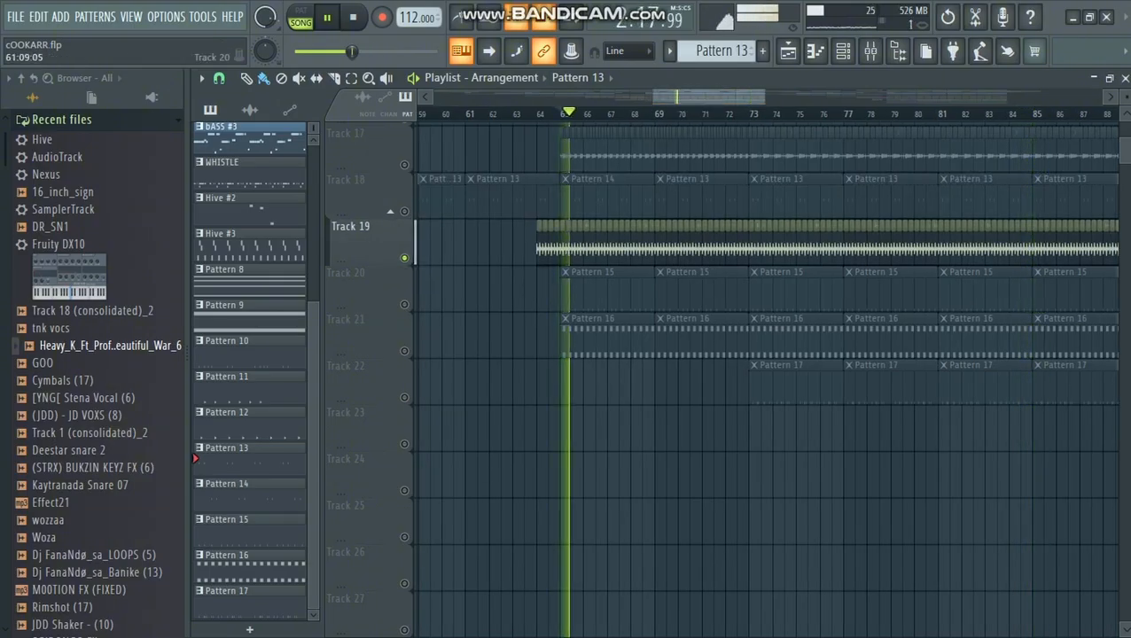
double_click(575, 243)
click(766, 264)
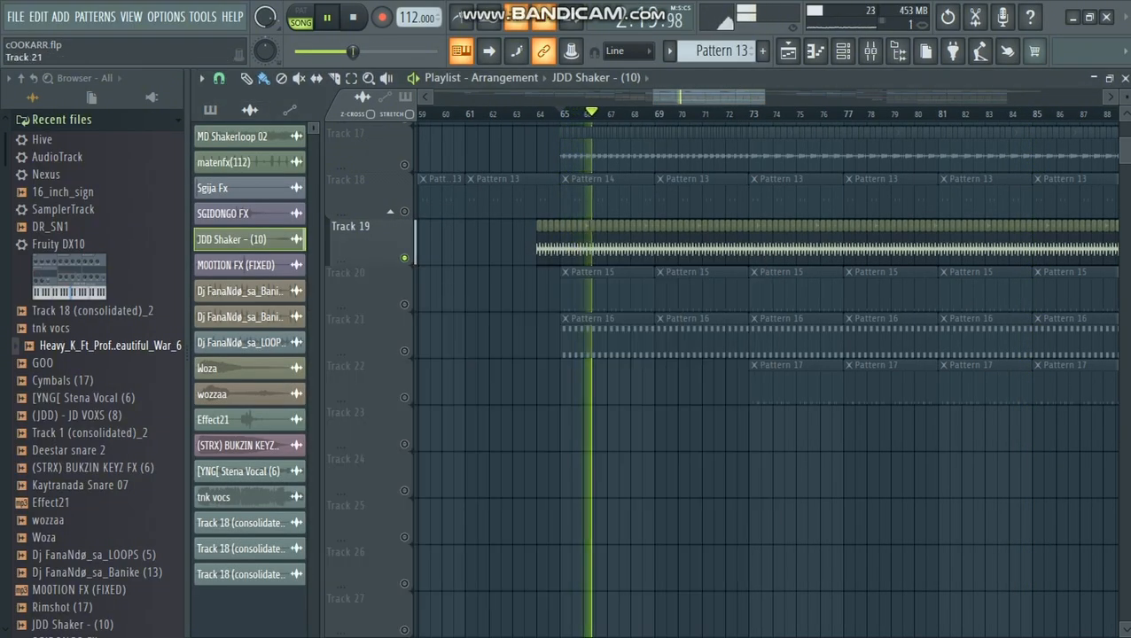
Examine Pattern 15's DR_SN1 notes and channel rack steps, check the 16_inch_sign channel settings, and return to the playlist.
double_click(602, 295)
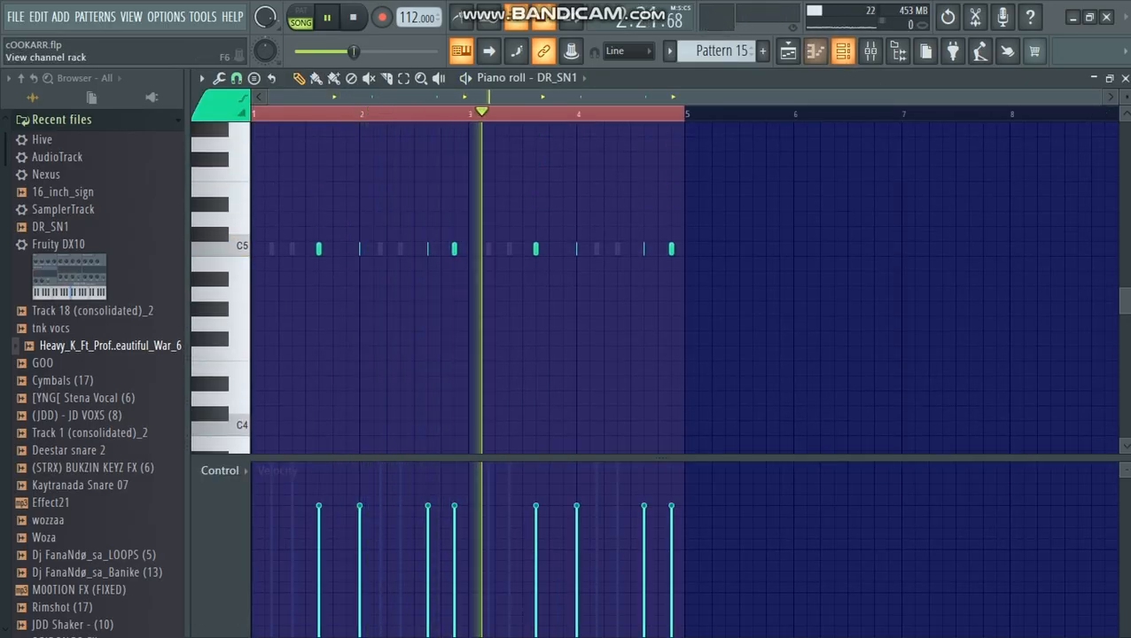
key(F6)
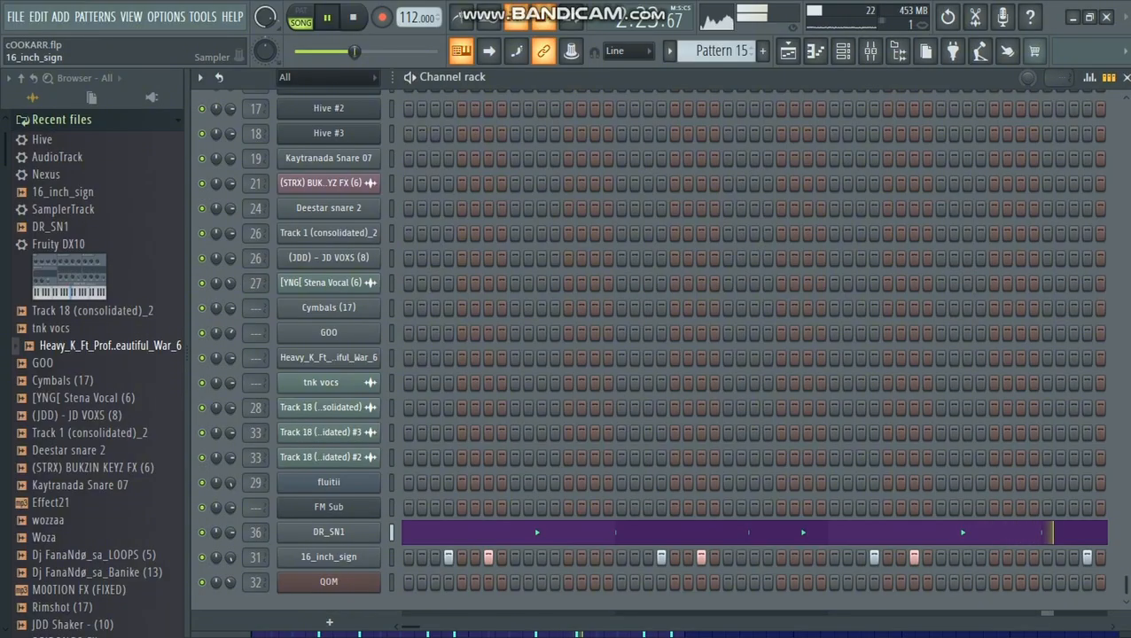
click(329, 557)
click(787, 285)
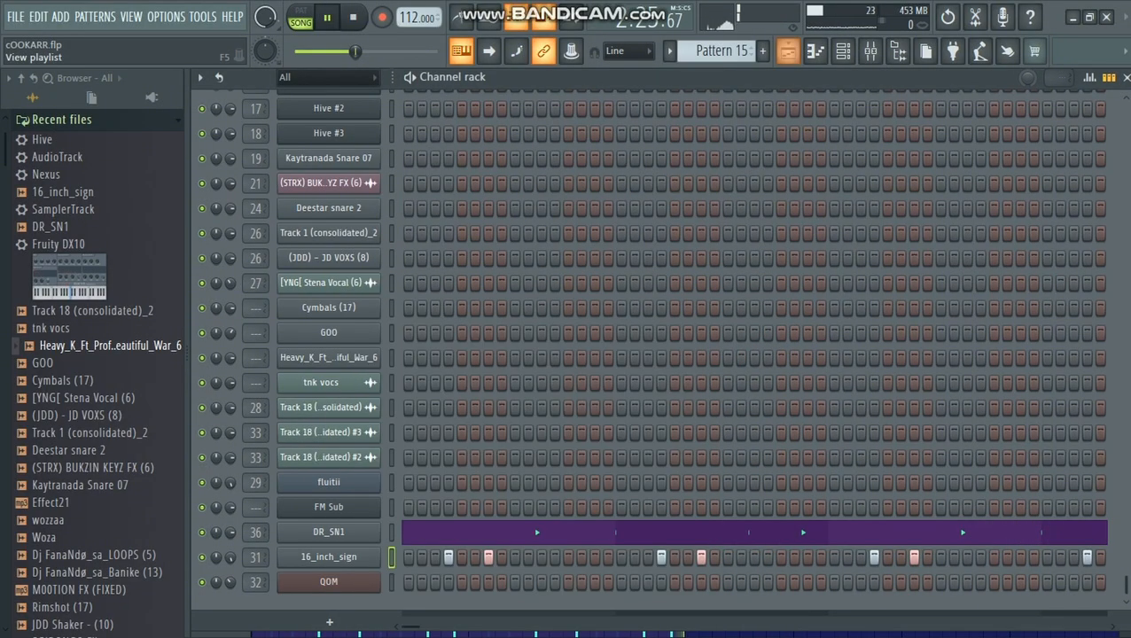
click(788, 51)
Solo Track 21, examine Pattern 16's QOM notes and its Nexus preset, and return to the playlist.
click(687, 241)
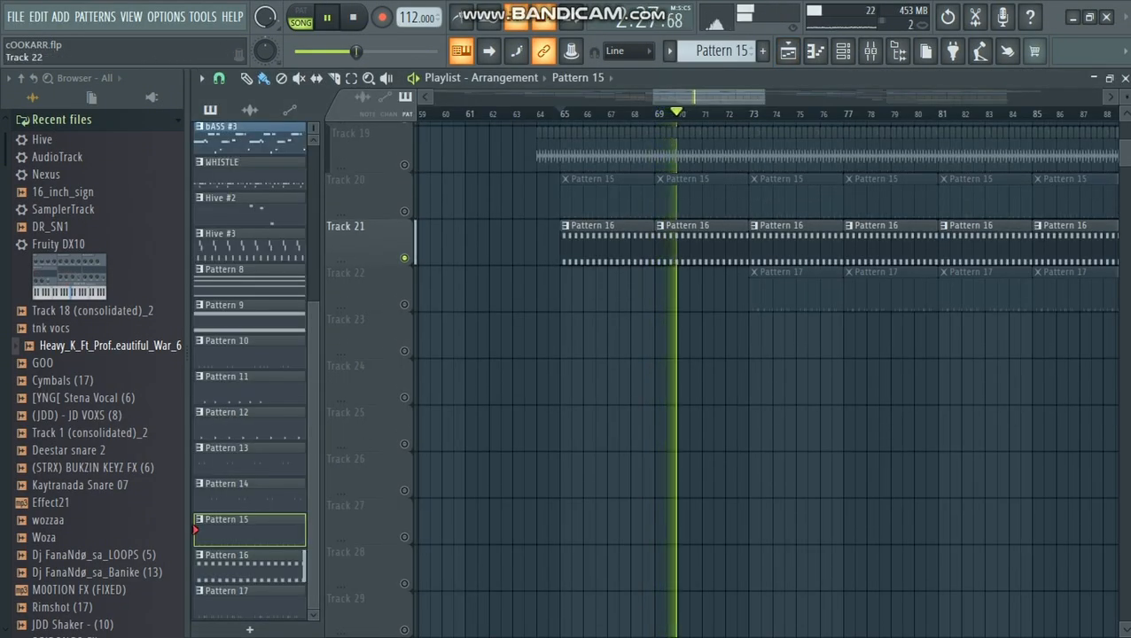
key(F7)
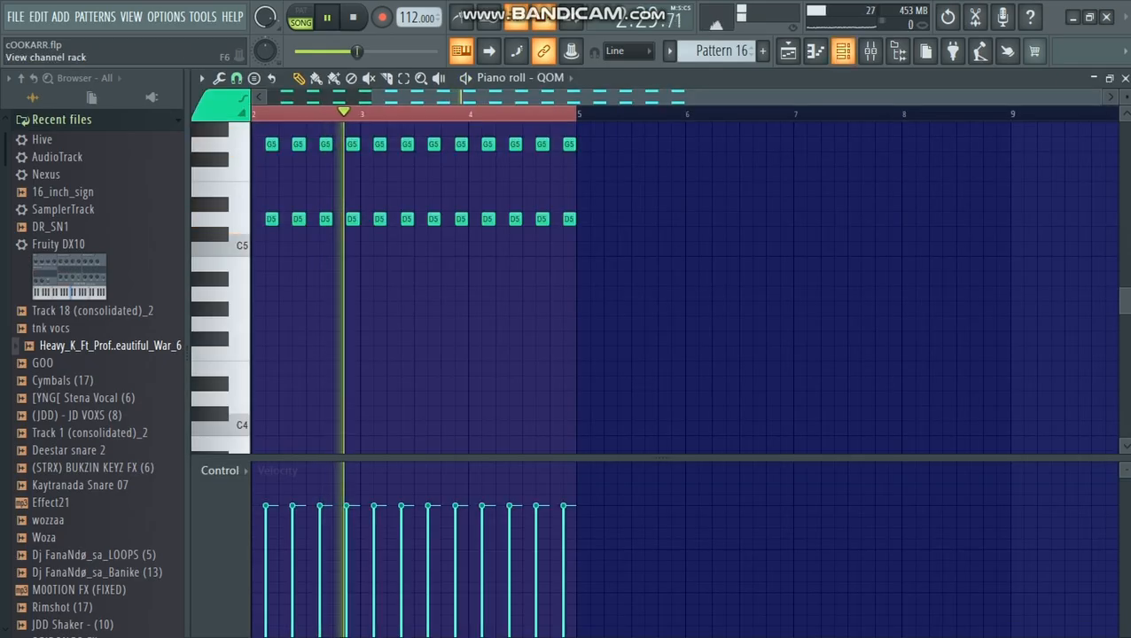
key(F6)
click(329, 582)
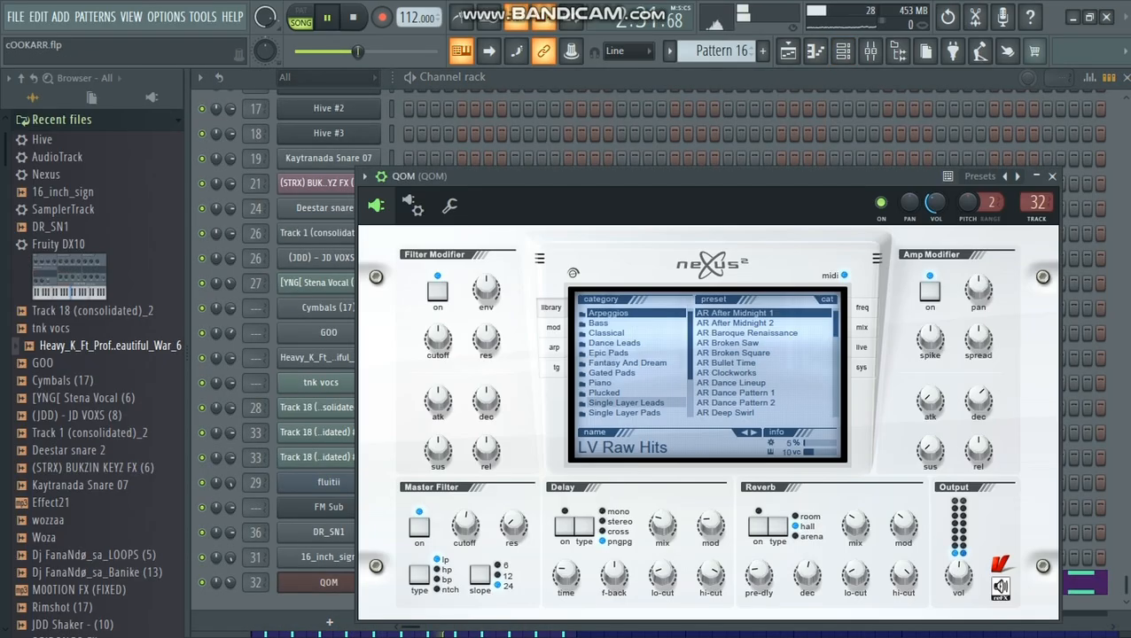
key(F5)
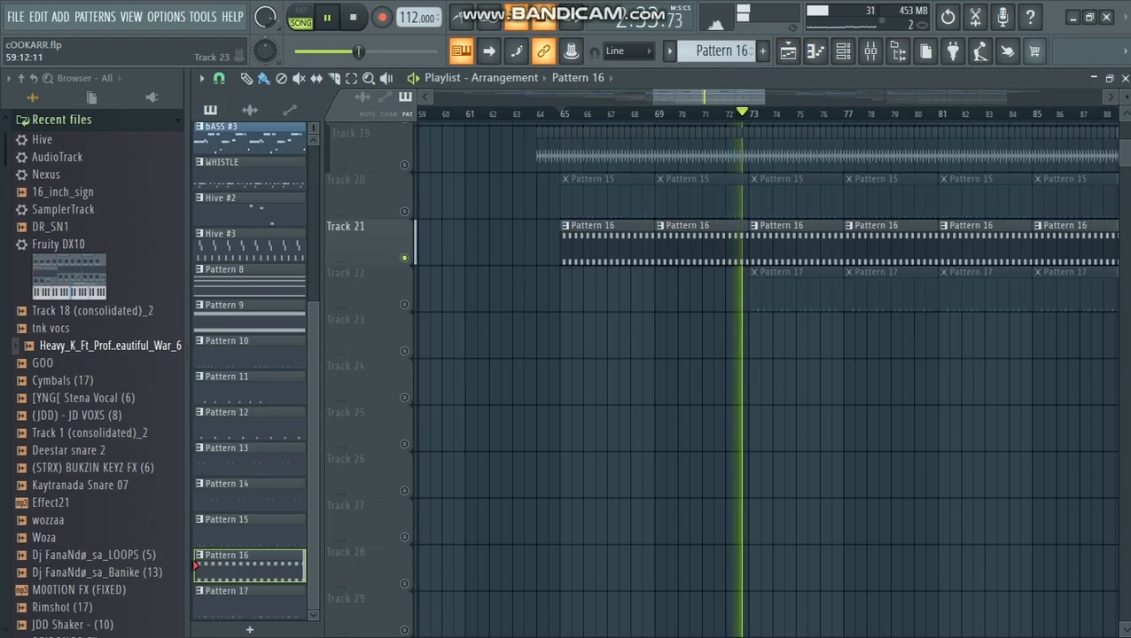
Select Pattern 17 and examine its Cymbals (17) notes in the piano roll and its steps in the channel rack.
key(ctrl+v)
click(249, 590)
key(F7)
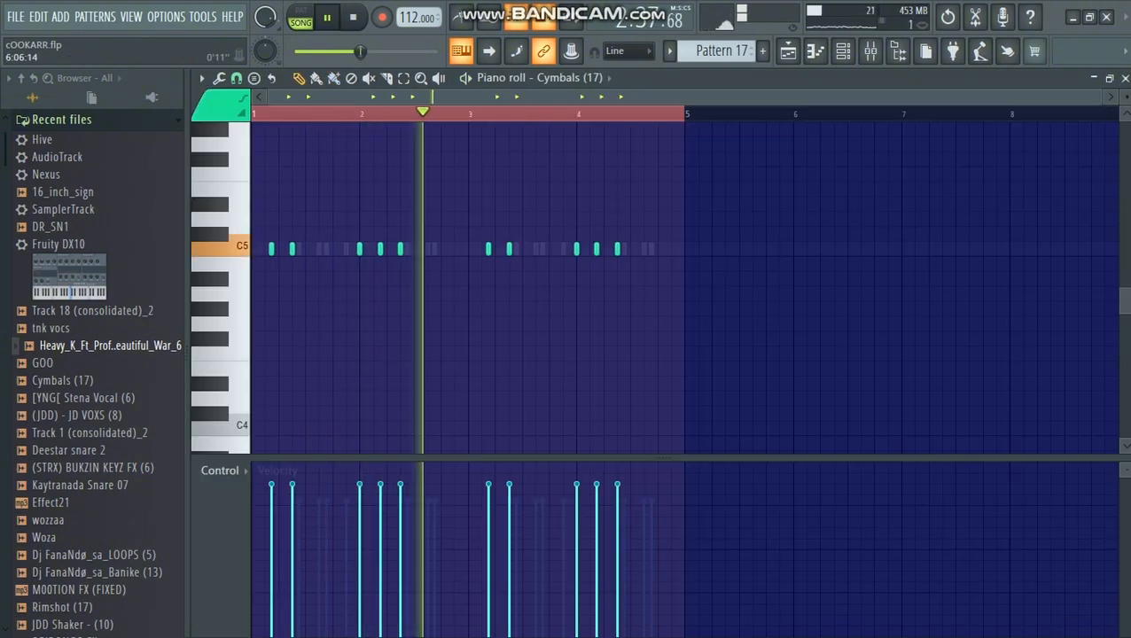
key(F6)
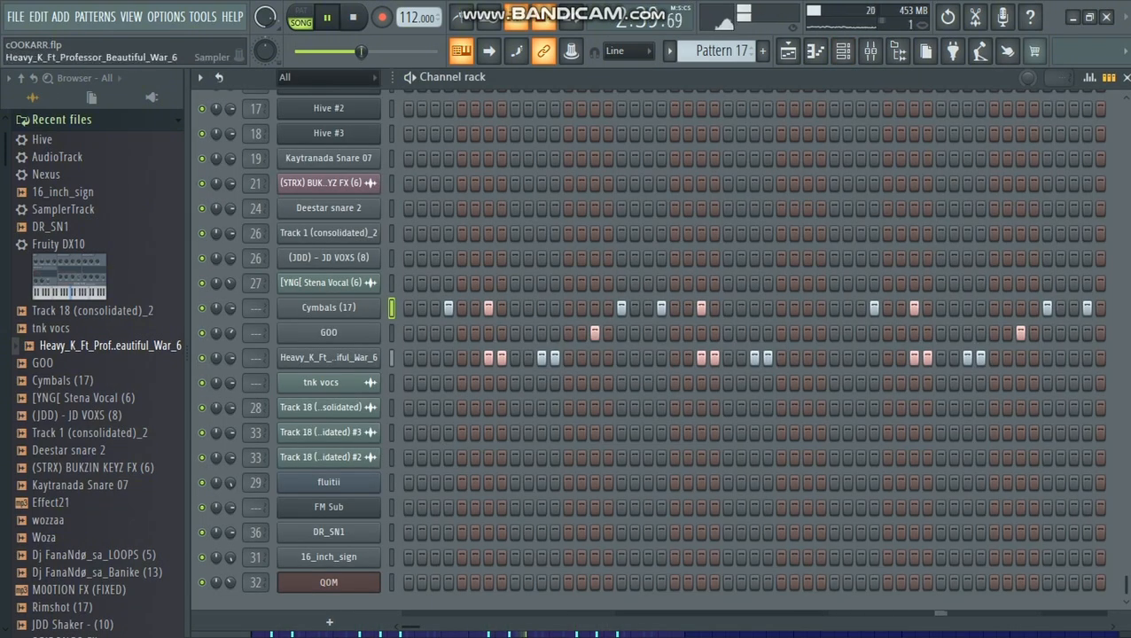
Inspect the sampler settings of Heavy_K_Ft_Professor_Beautiful_War_6 and GOO, closing each channel window.
click(329, 357)
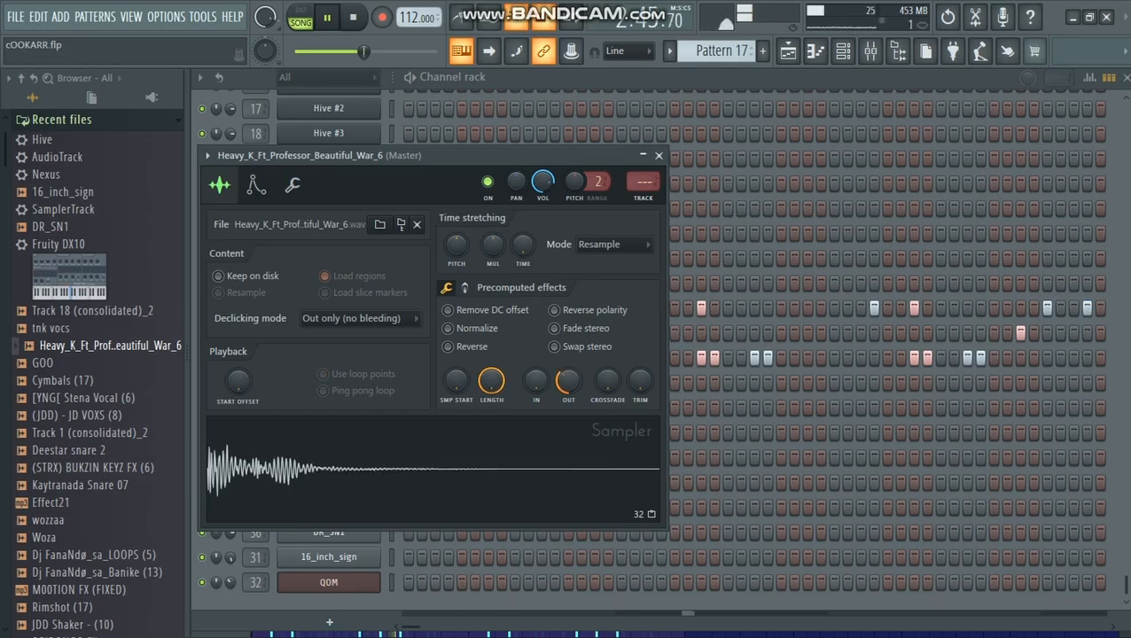
click(658, 155)
click(329, 333)
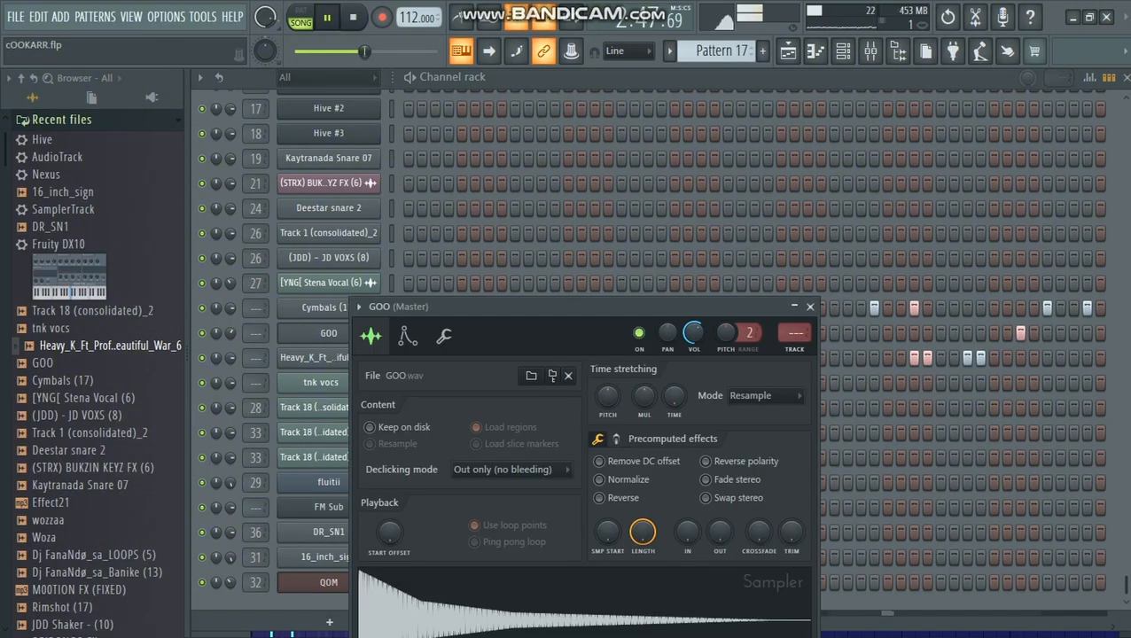
click(810, 306)
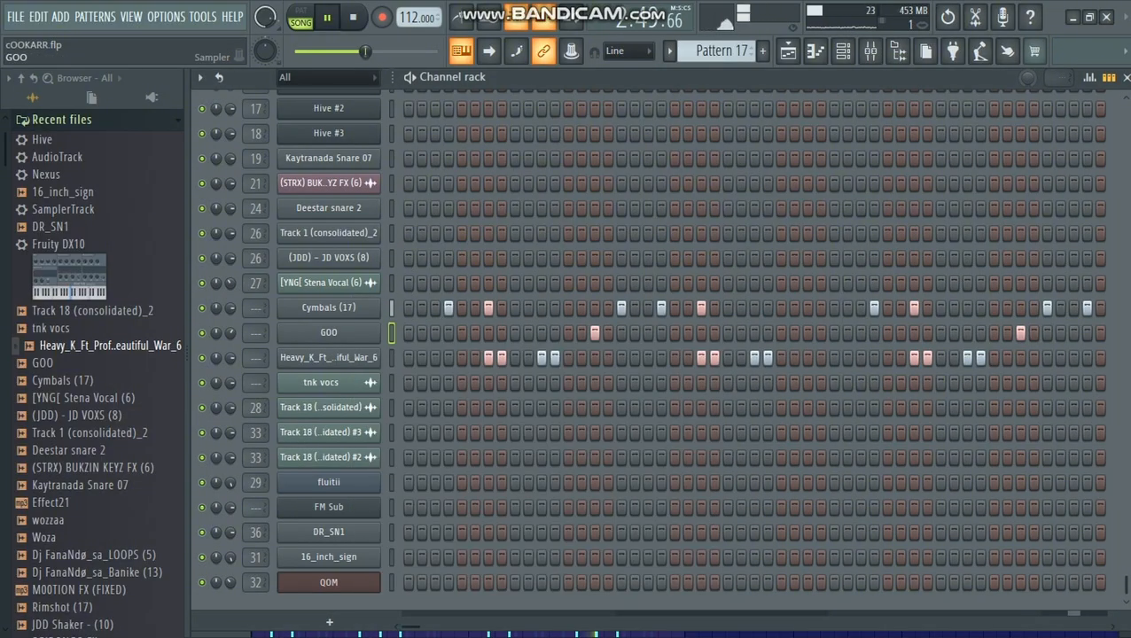
Route the Cymbals (17) channel to mixer insert 37 and go back to the playlist.
click(317, 307)
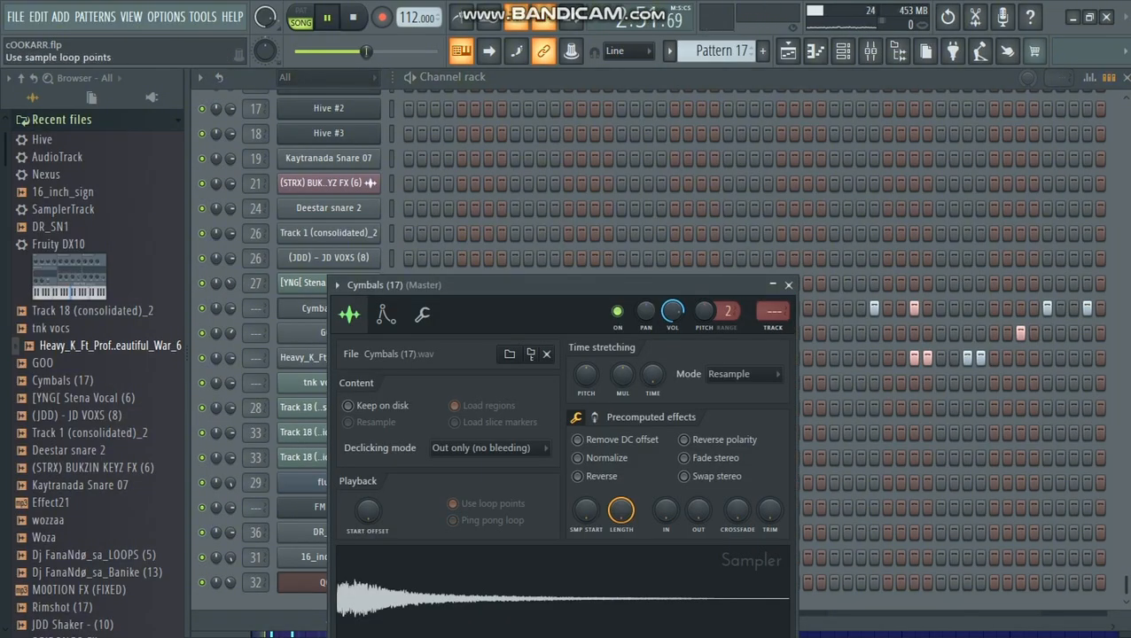
click(773, 311)
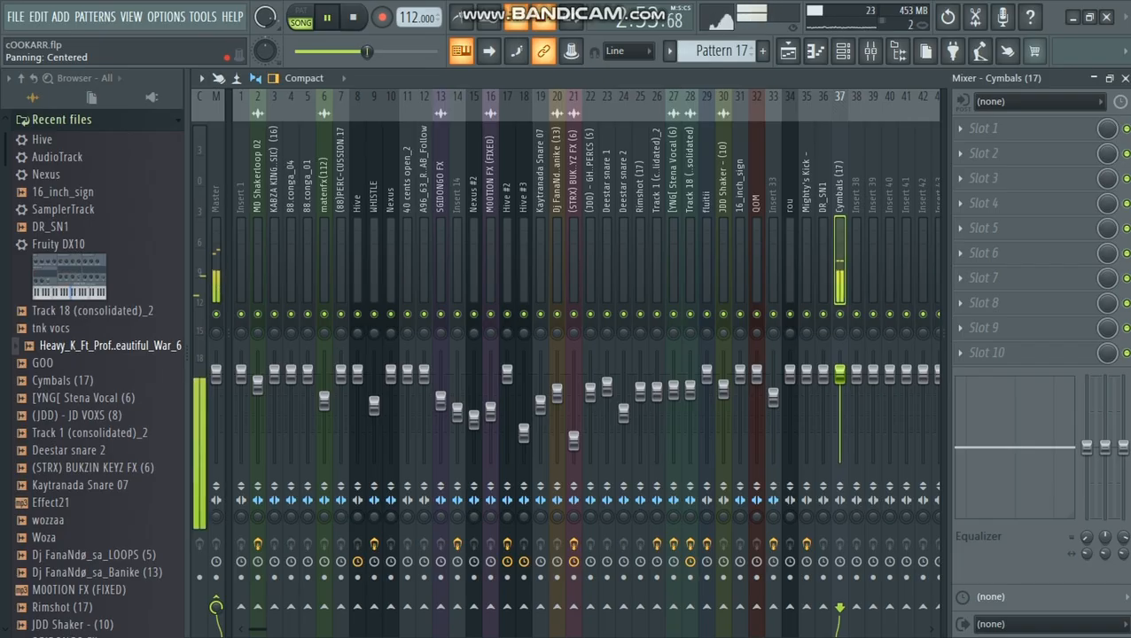
click(787, 50)
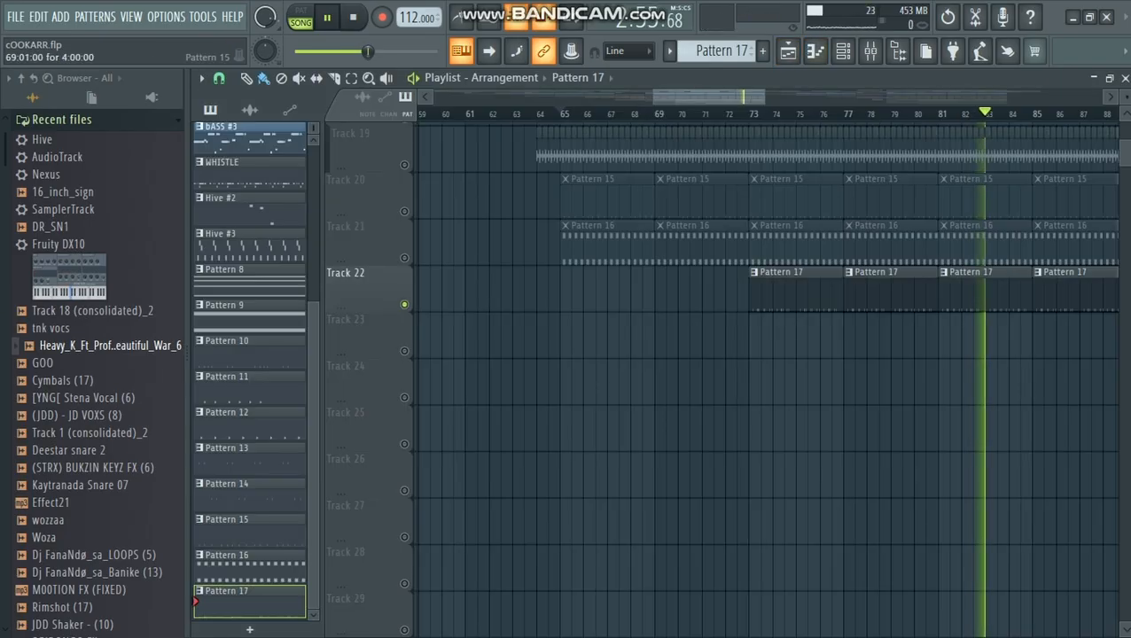
Route the selected GOO and Heavy_K_Ft_Professor_Beautiful_War_6 channels to consecutive mixer tracks starting from insert 38.
key(F7)
key(F6)
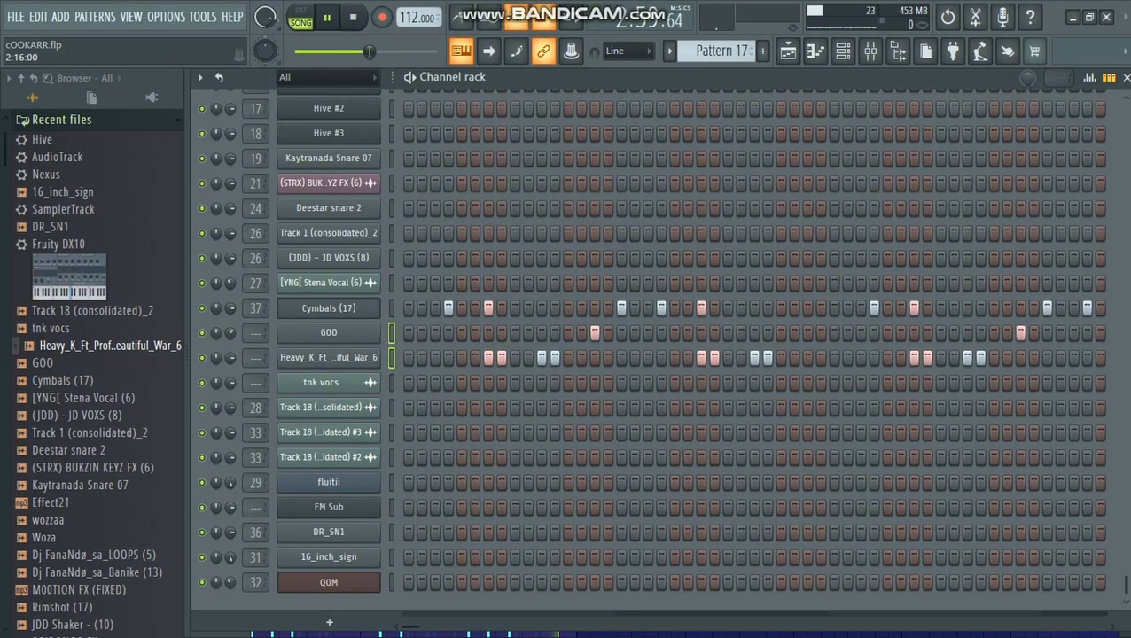
click(870, 51)
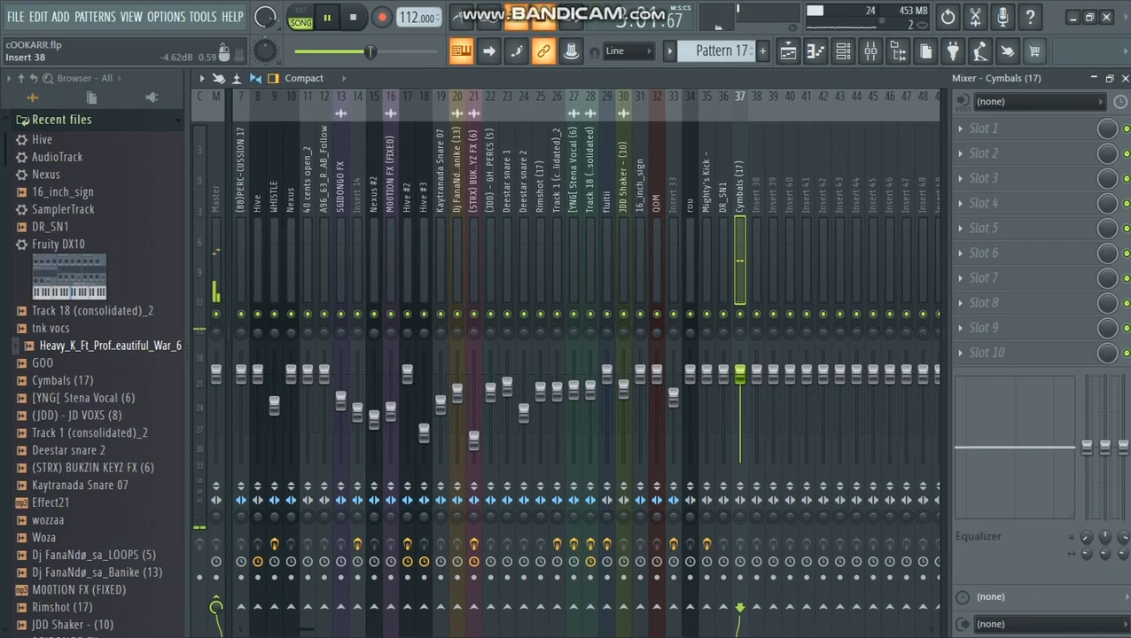
right_click(758, 96)
mouse_move(815, 262)
click(588, 278)
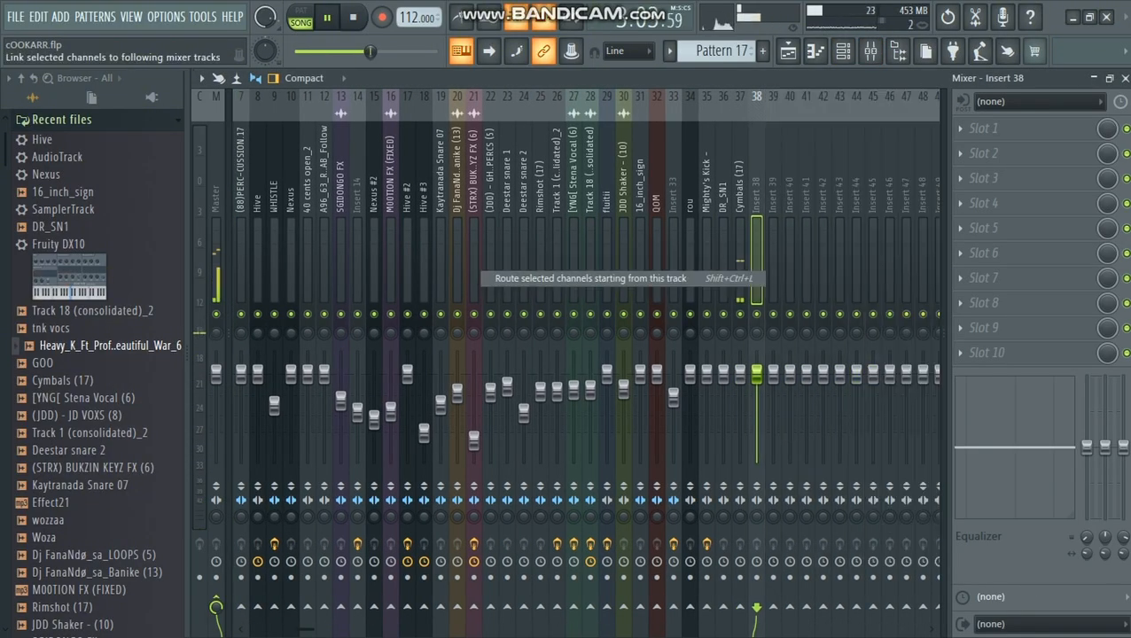
click(774, 268)
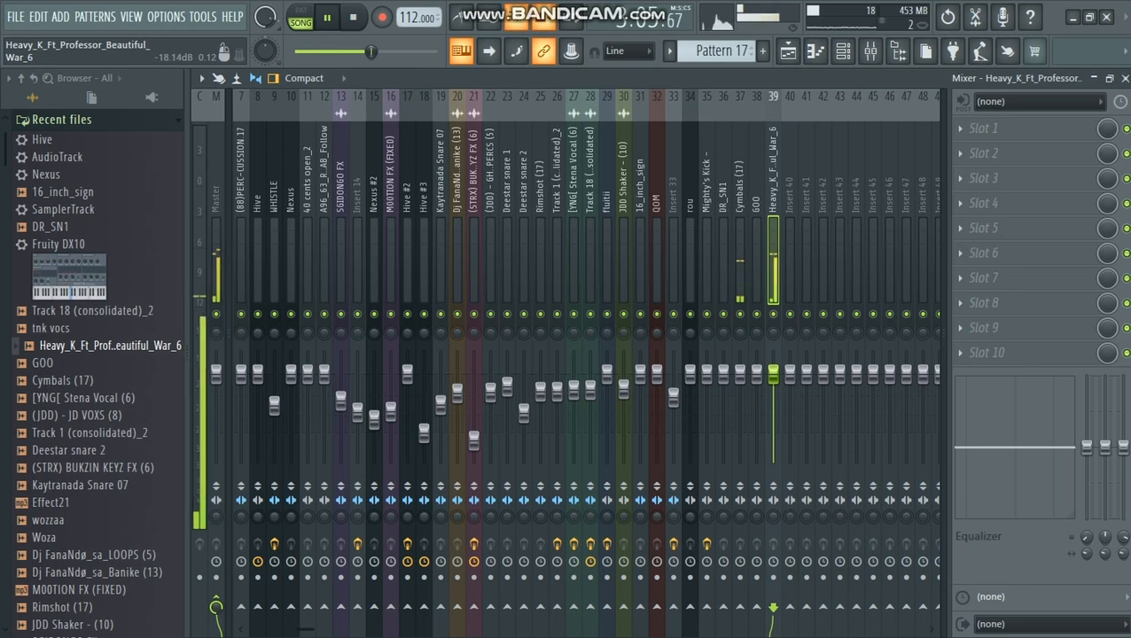
Return to the playlist, stop playback, unsolo Track 22 so all tracks are enabled, and play the song from the start.
key(F5)
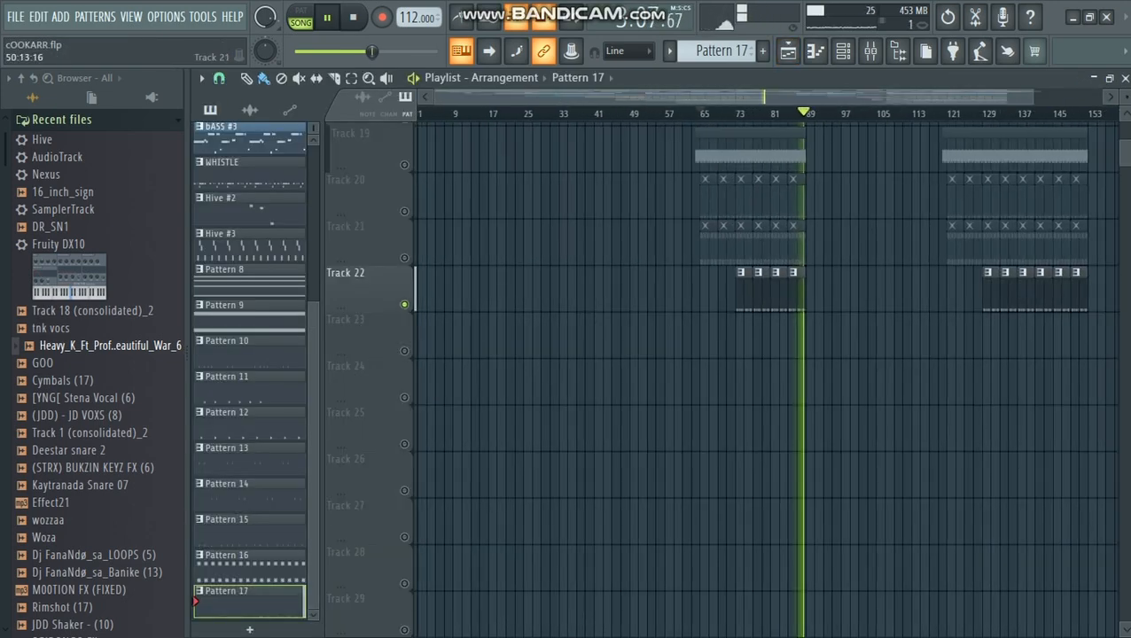
key(space)
drag(404, 165, 404, 257)
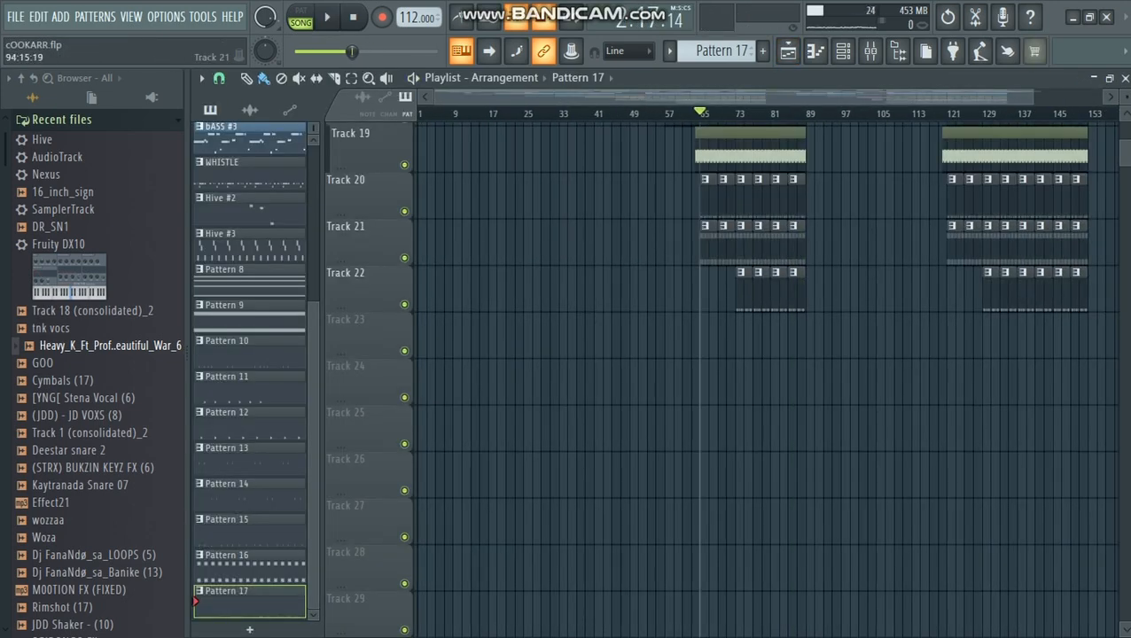
scroll(762, 372, up, 10)
key(space)
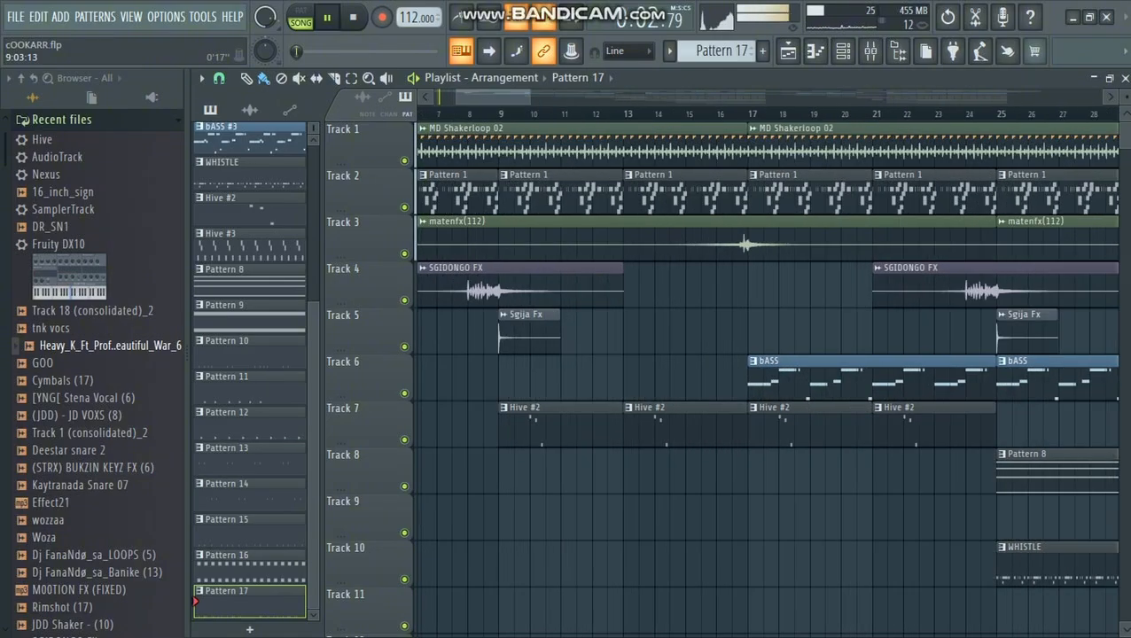
Open Pattern 1 and examine its Mighty's Kick notes and its steps in the channel rack.
scroll(505, 204, left, 3)
double_click(496, 195)
click(843, 51)
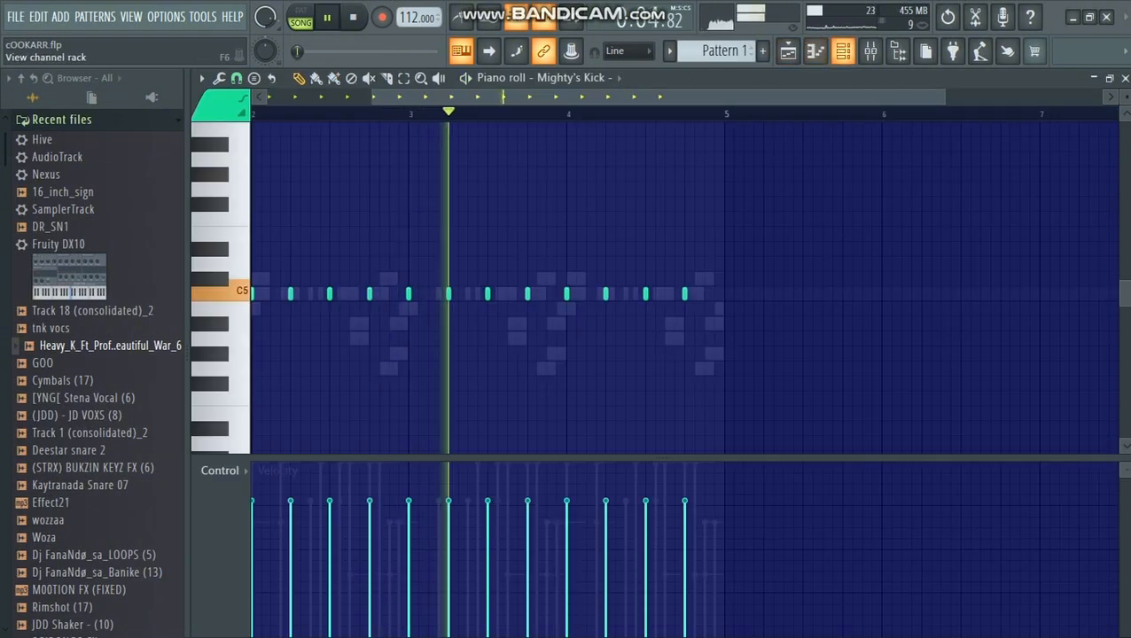
scroll(555, 355, up, 10)
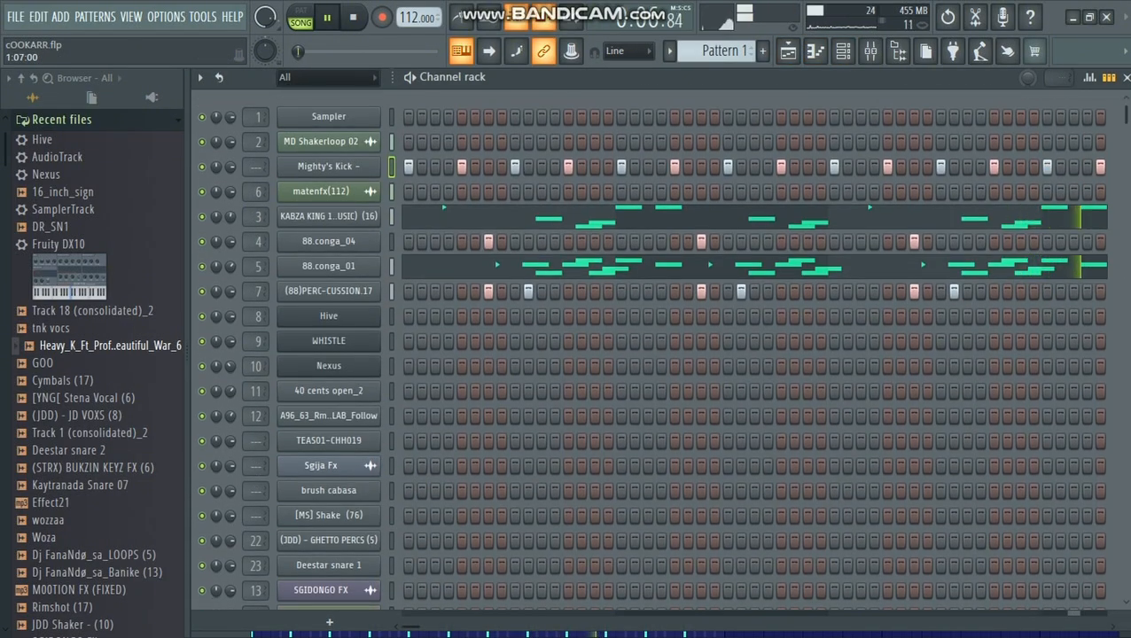
Inspect the sampler settings of 88.conga_01, the KABZA KING channel and Mighty's Kick, then return to the playlist.
click(328, 266)
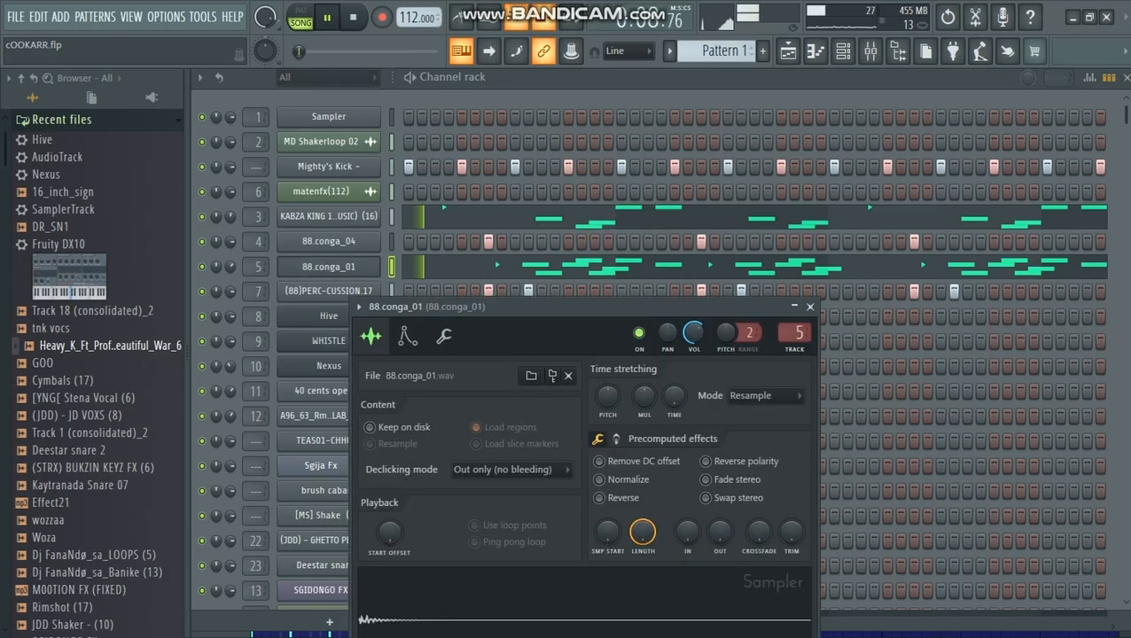
drag(753, 307, 760, 249)
click(816, 249)
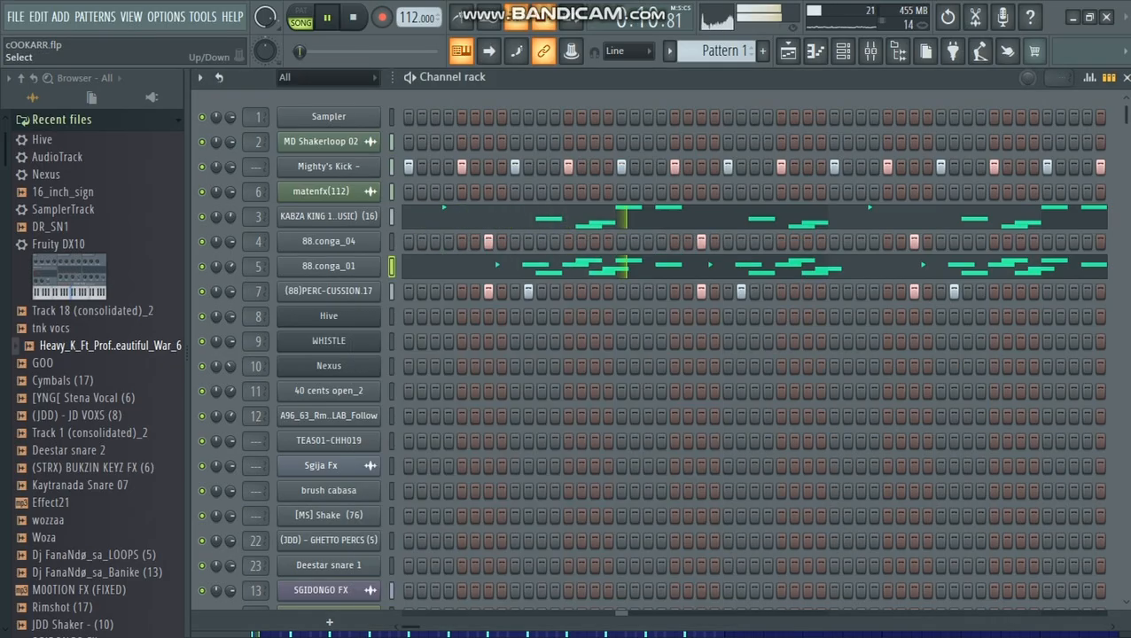
click(328, 217)
click(766, 263)
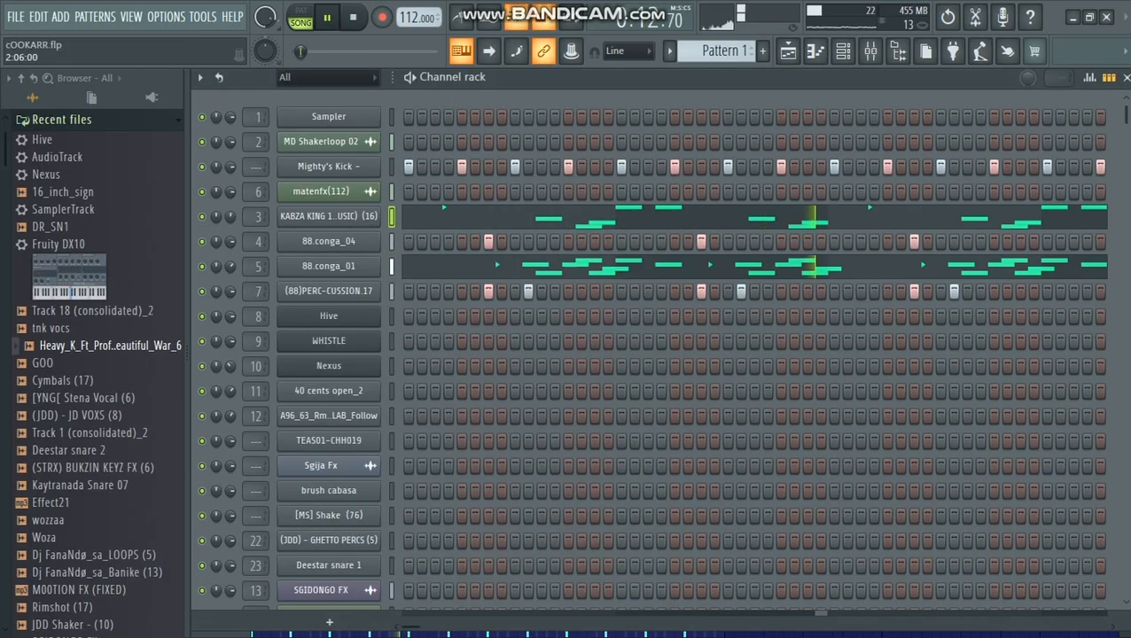
click(326, 166)
click(723, 219)
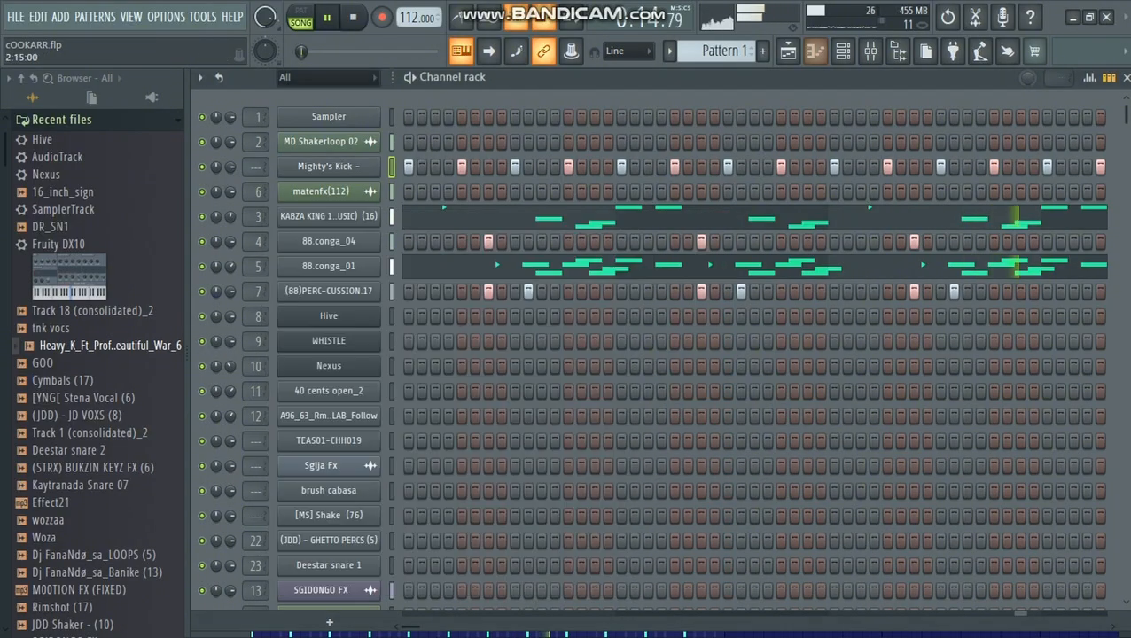
click(788, 50)
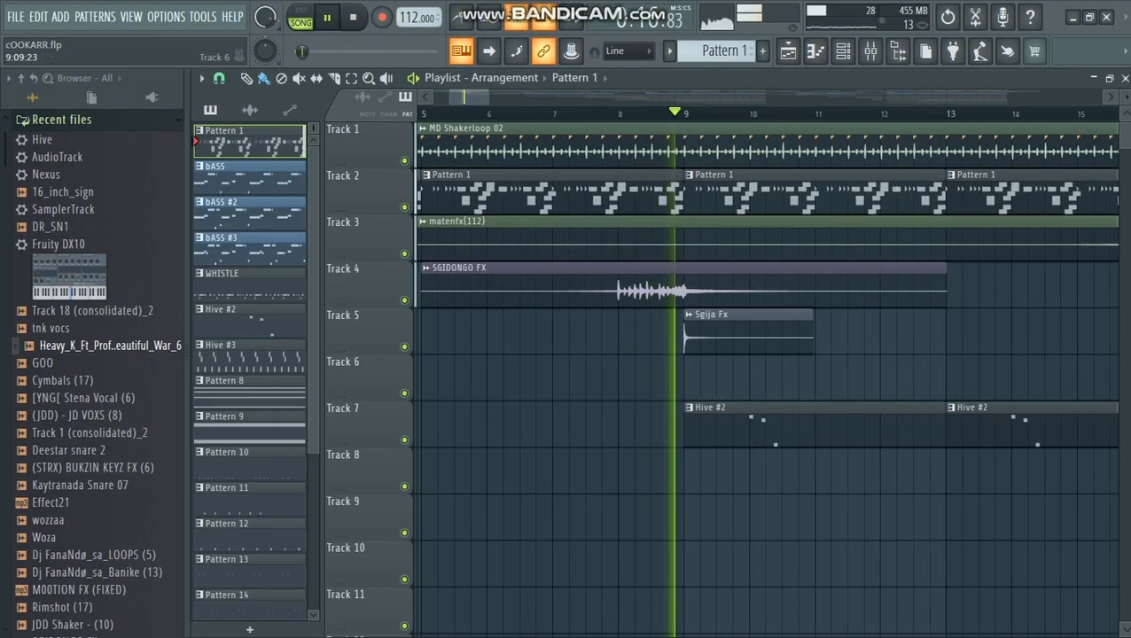
Examine the Hive #2 pattern's notes and its Hive synth preset, then return to the playlist.
double_click(738, 425)
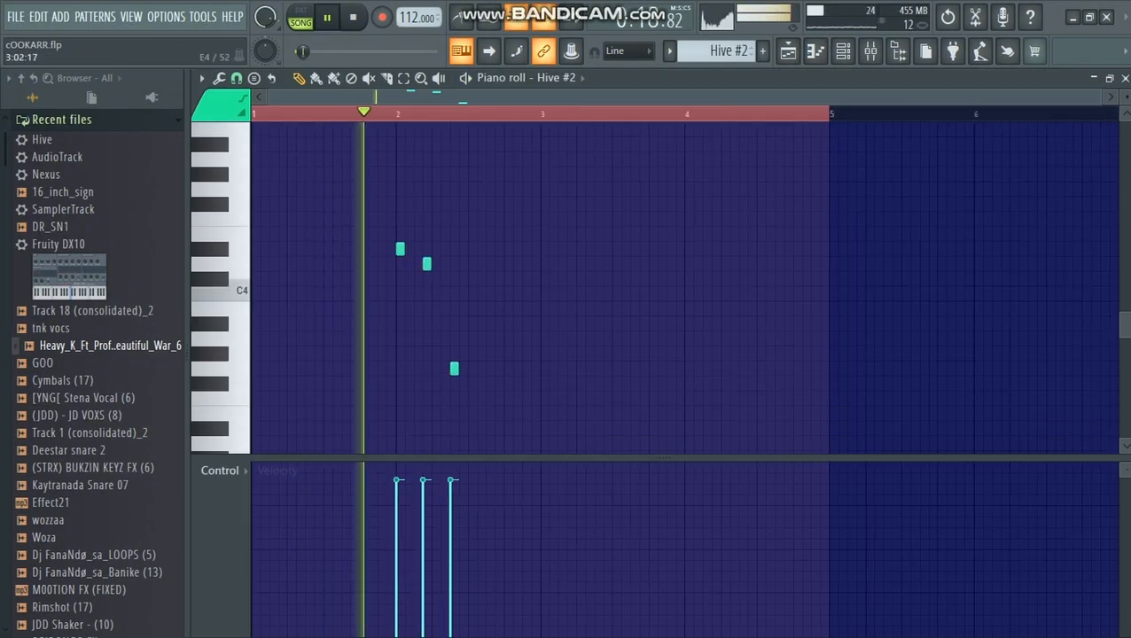
key(F6)
scroll(329, 216, down, 4)
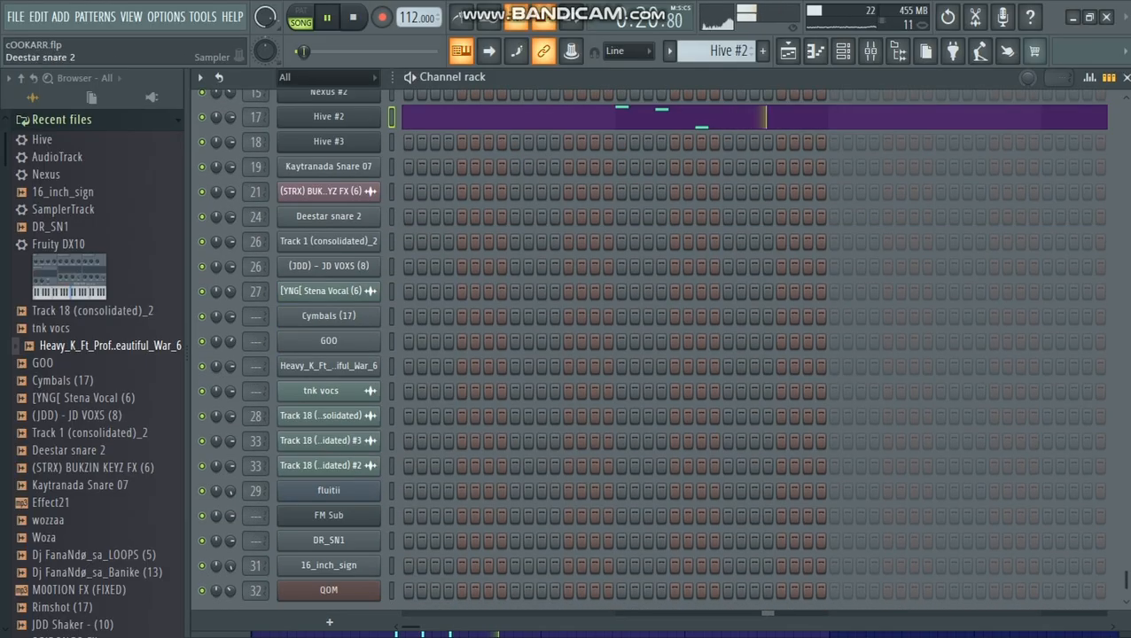
click(329, 117)
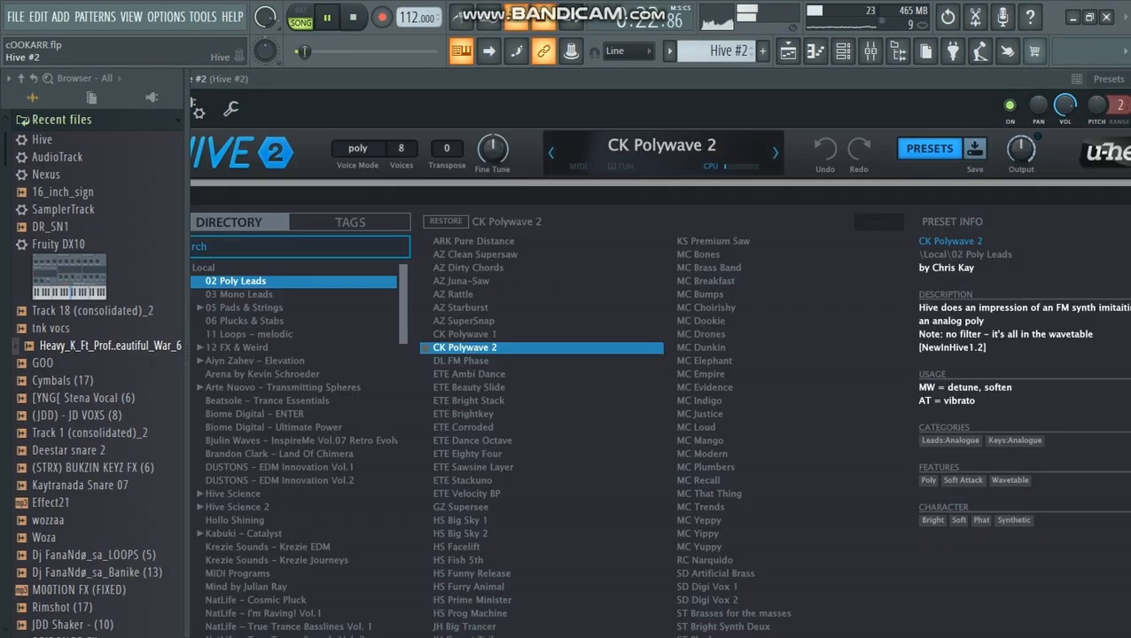
drag(355, 79, 457, 90)
click(788, 51)
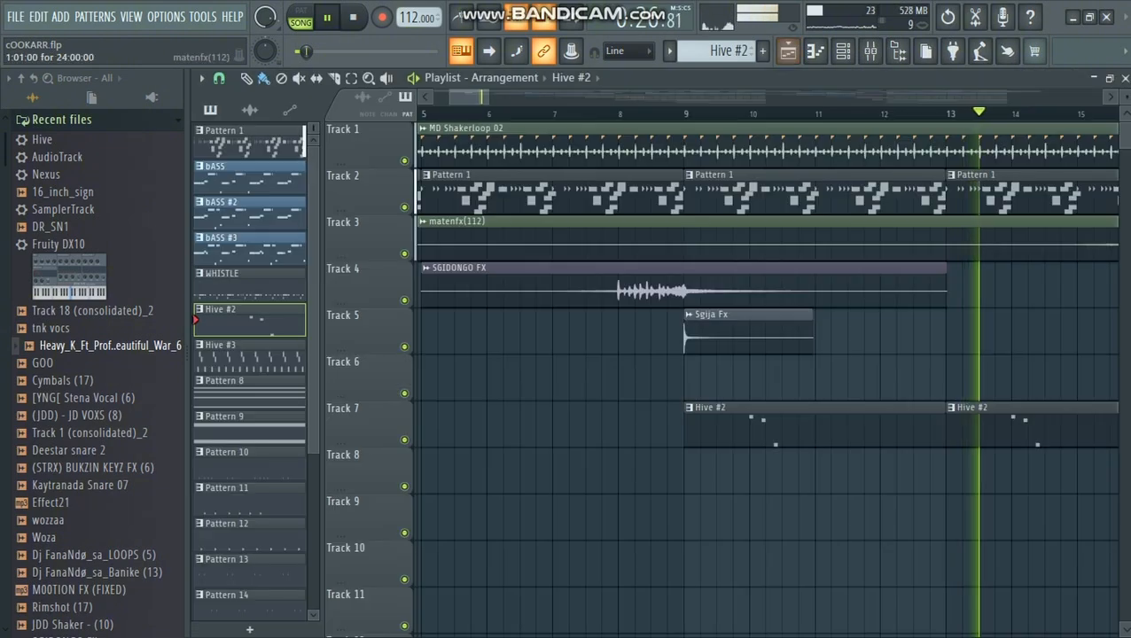
Inspect the audio clip settings of matenfx(112) on Track 3 and close its window.
scroll(720, 292, down, 4)
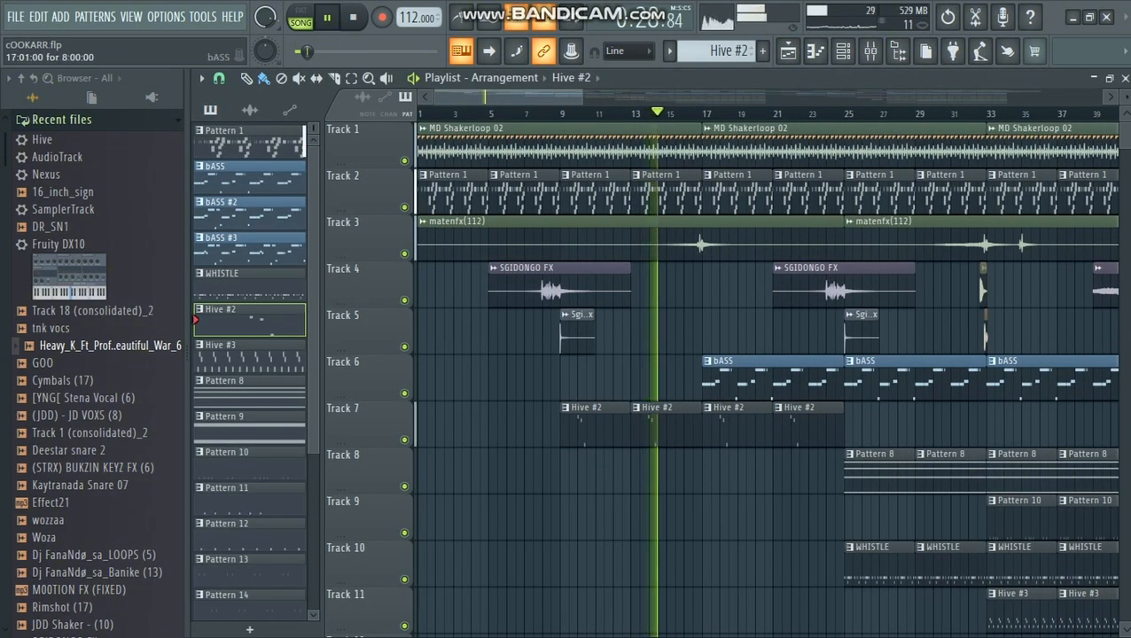
scroll(709, 425, up, 3)
double_click(729, 242)
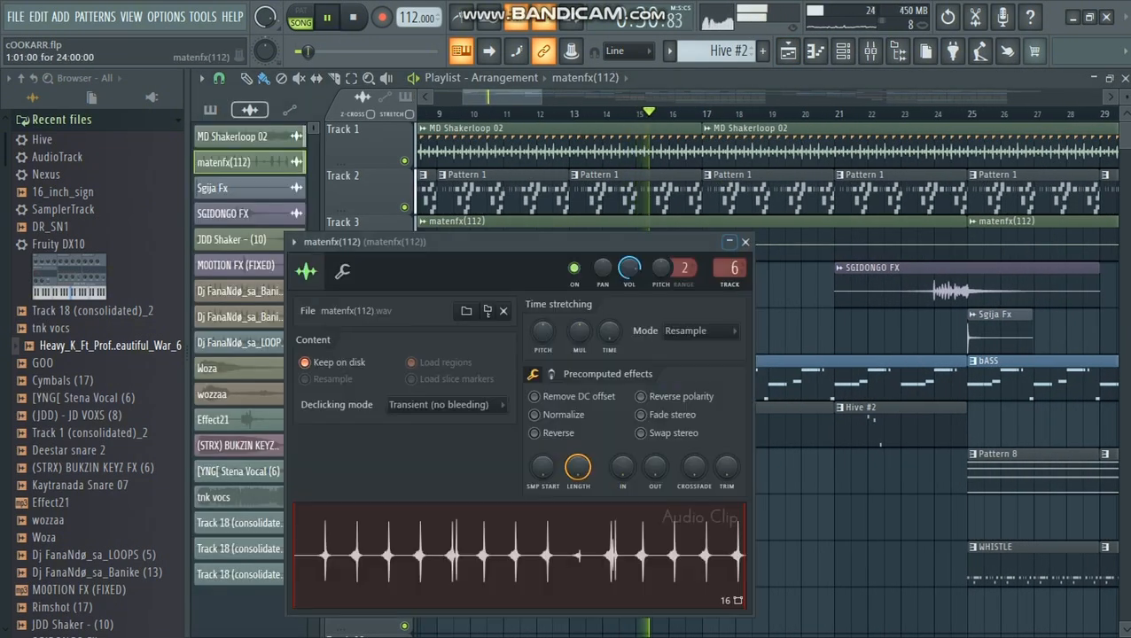
click(745, 242)
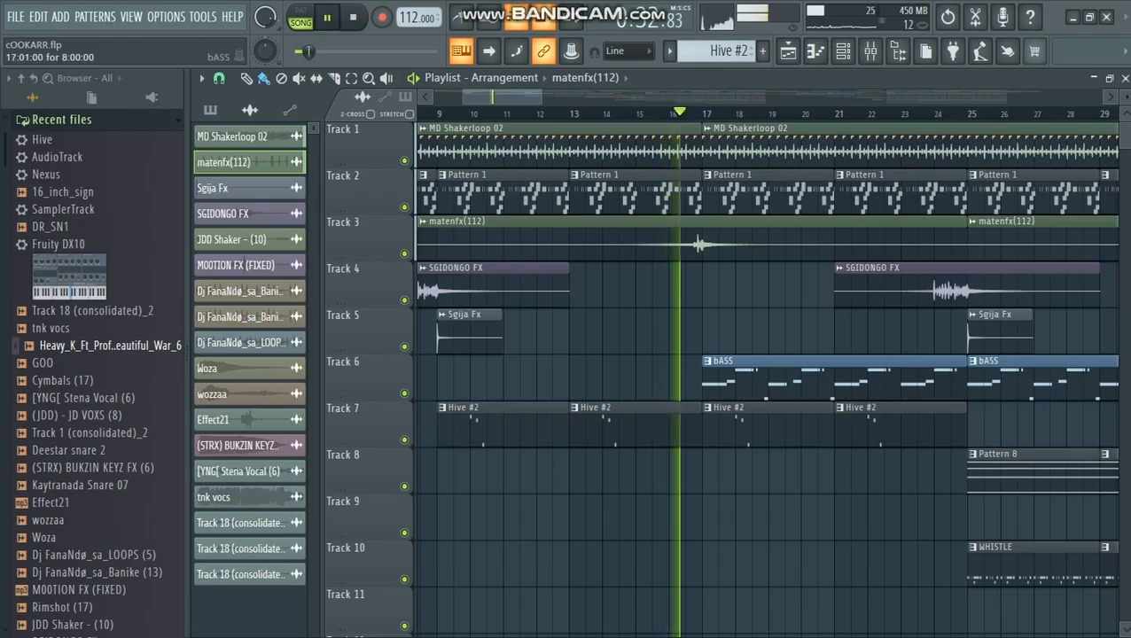
Open the bASS pattern on Track 6 and examine its Hive notes in the piano roll and channel rack.
double_click(730, 377)
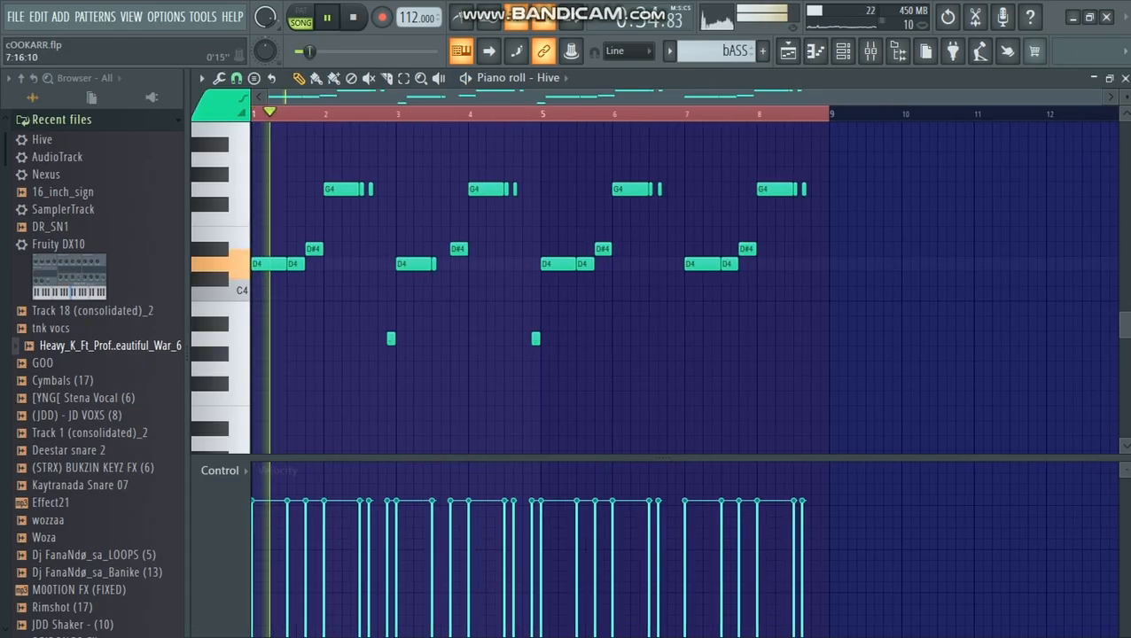
key(F6)
scroll(657, 355, up, 10)
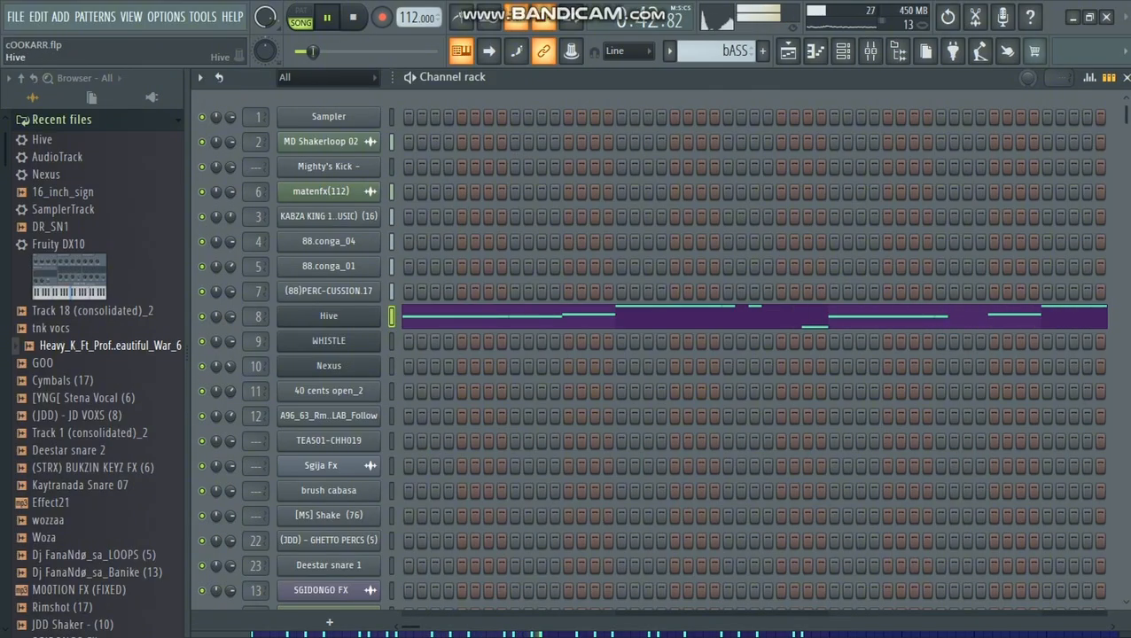
Route Mighty's Kick to mixer insert 35, load Fruity Soft Clipper in its first effect slot, and return to the playlist.
click(326, 166)
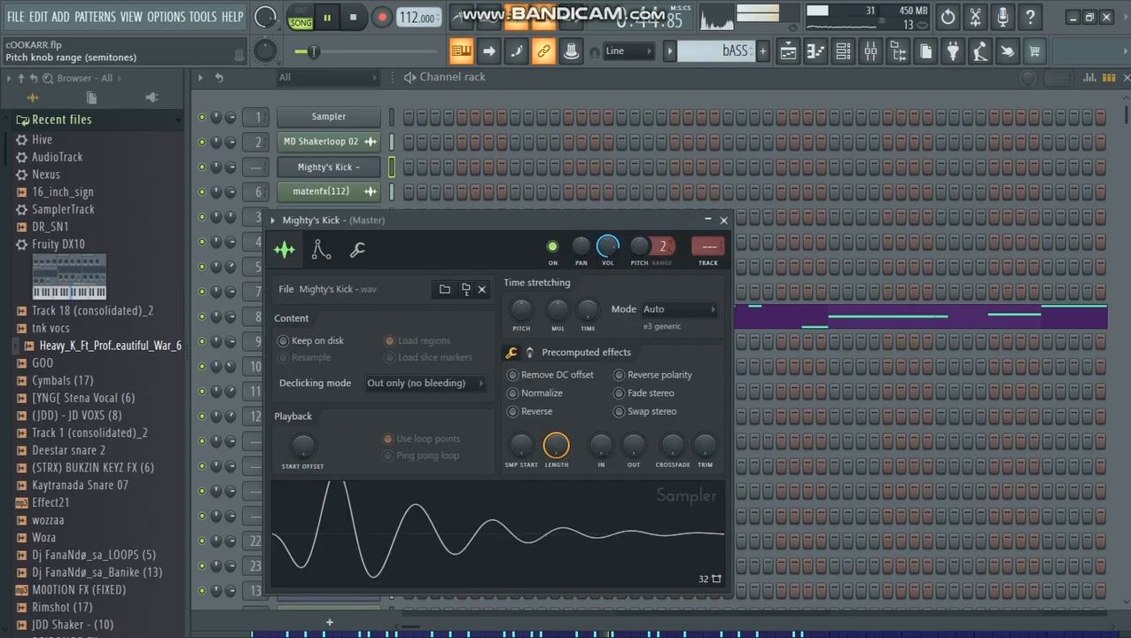
key(ctrl+l)
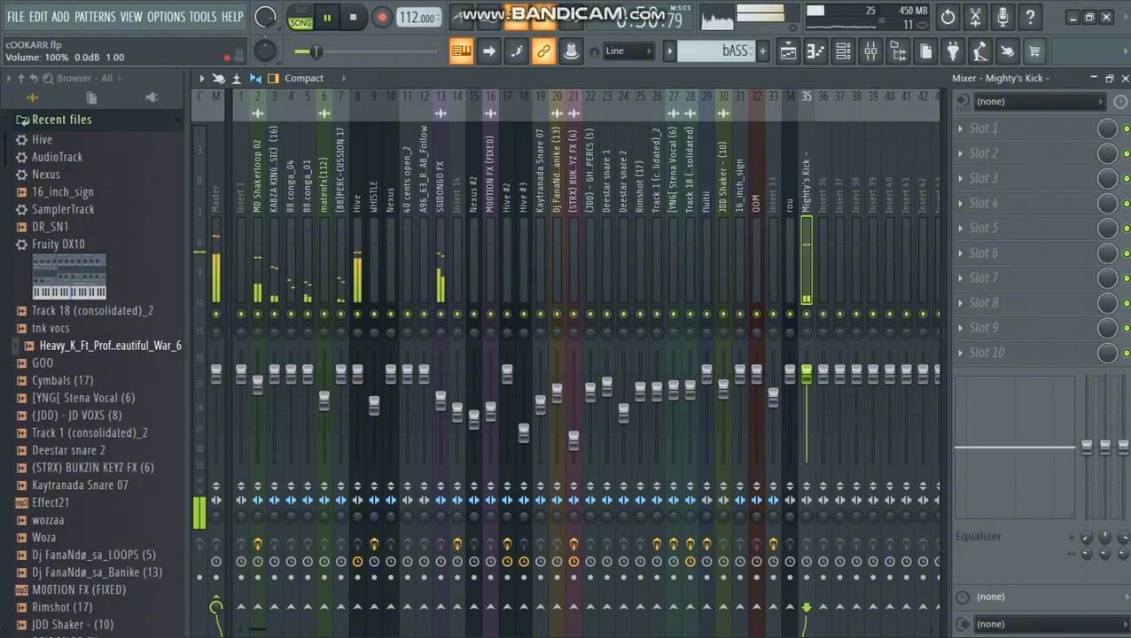
click(960, 129)
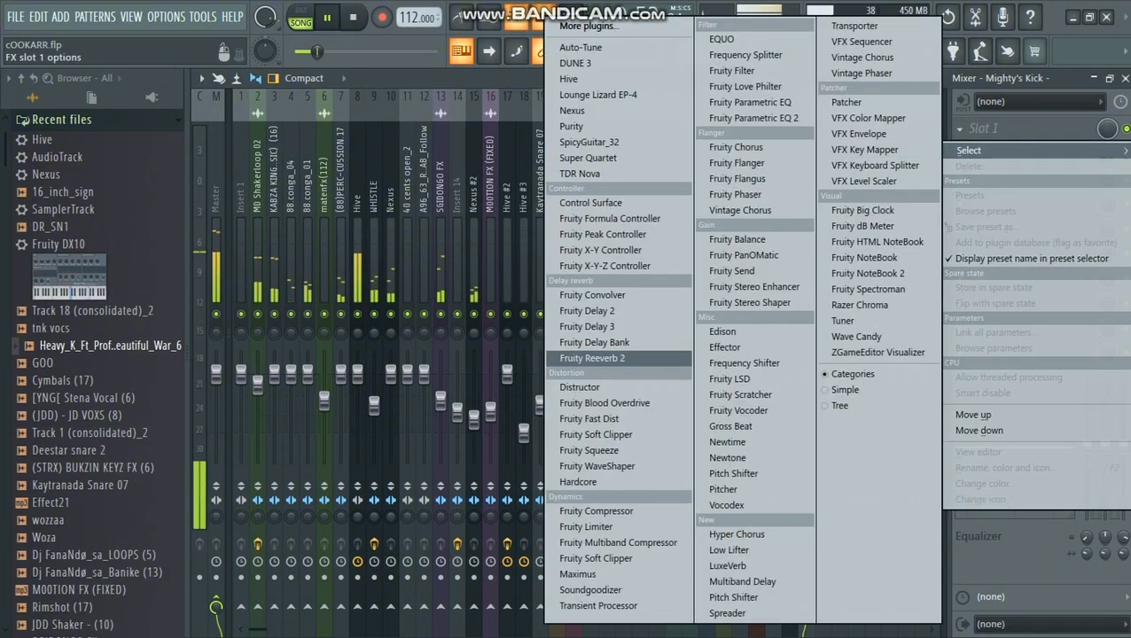
click(599, 432)
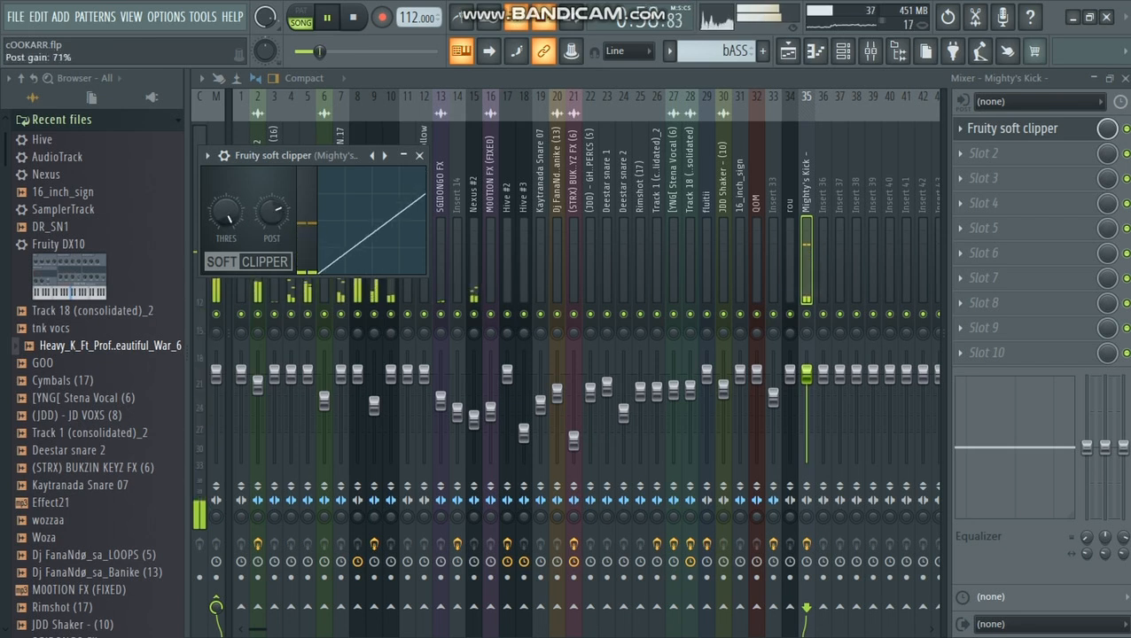
drag(275, 155, 462, 172)
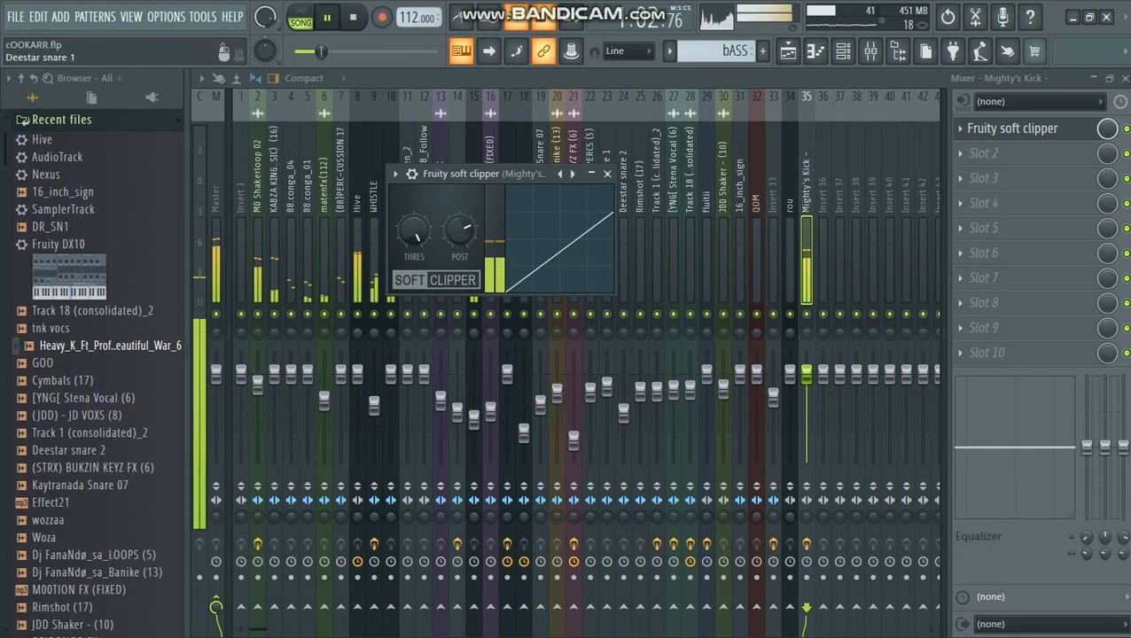
click(607, 174)
click(787, 51)
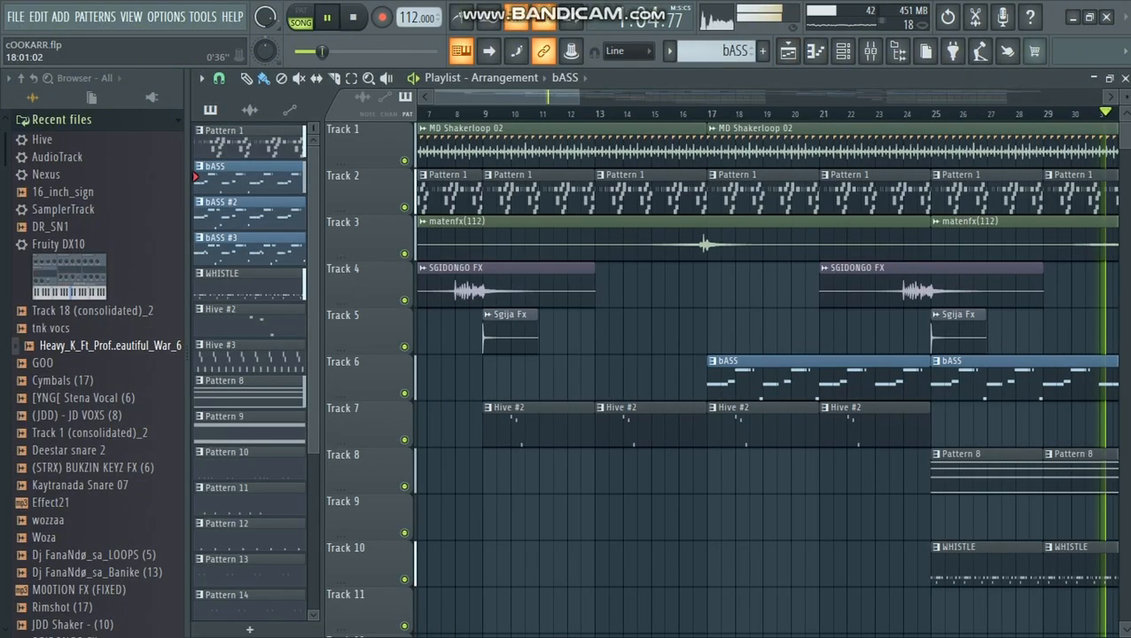
Examine the WHISTLE pattern's notes in the piano roll and the Nexus preset and settings of its WHISTLE channel.
scroll(736, 389, down, 7)
double_click(699, 426)
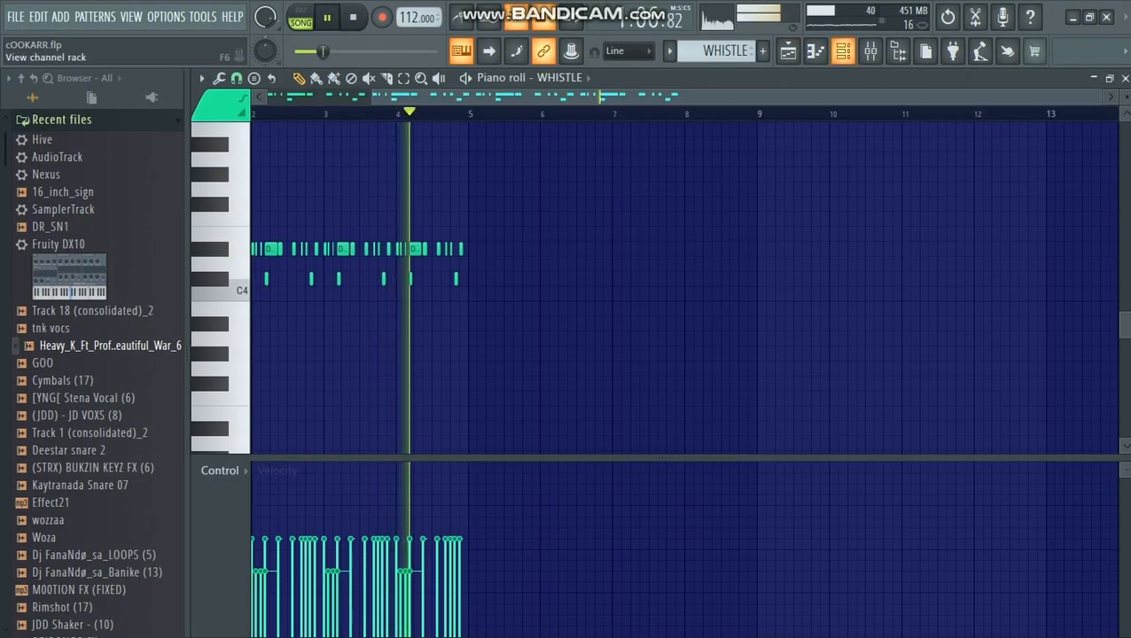
click(842, 51)
click(328, 340)
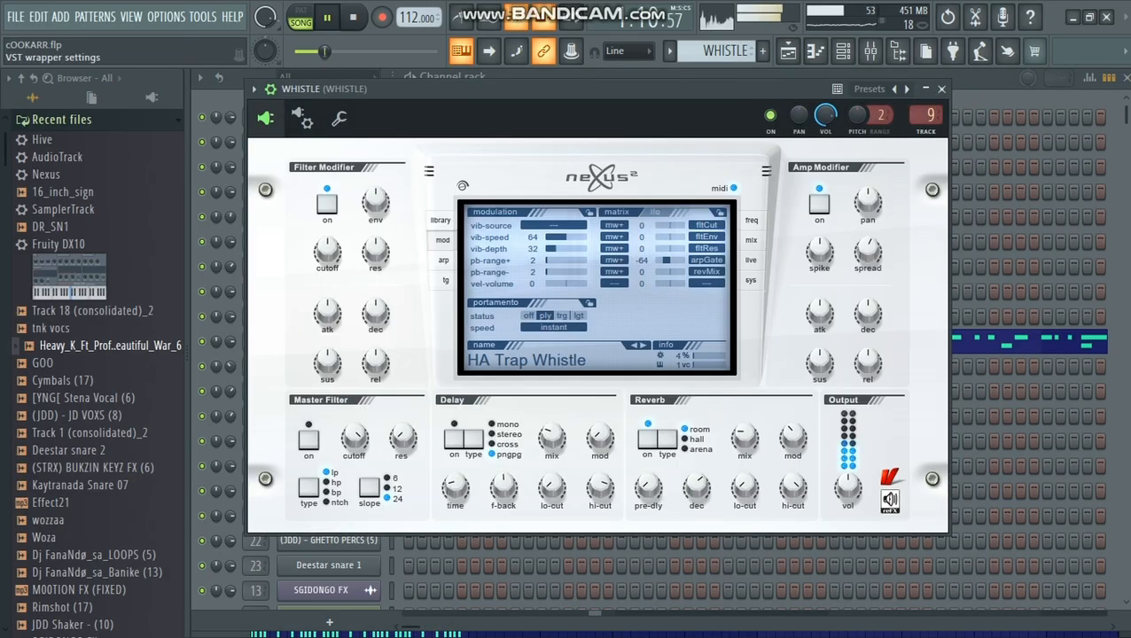
click(338, 118)
click(265, 118)
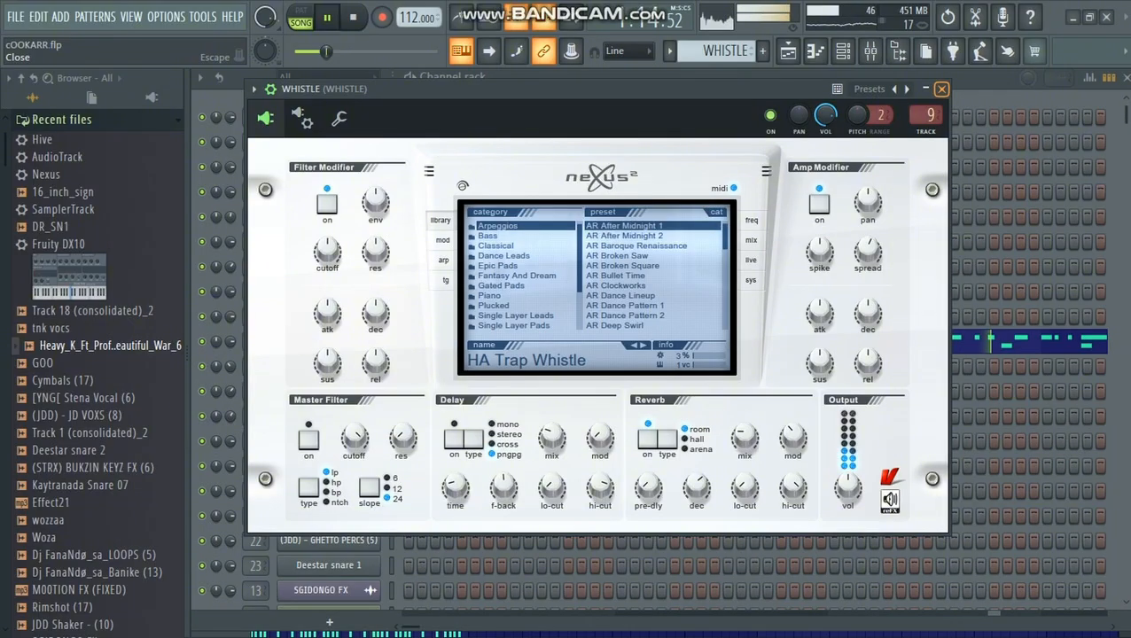
Close the WHISTLE synth window and open Pattern 8 from Track 8 to view its notes in the channel rack.
click(941, 89)
click(788, 52)
click(774, 239)
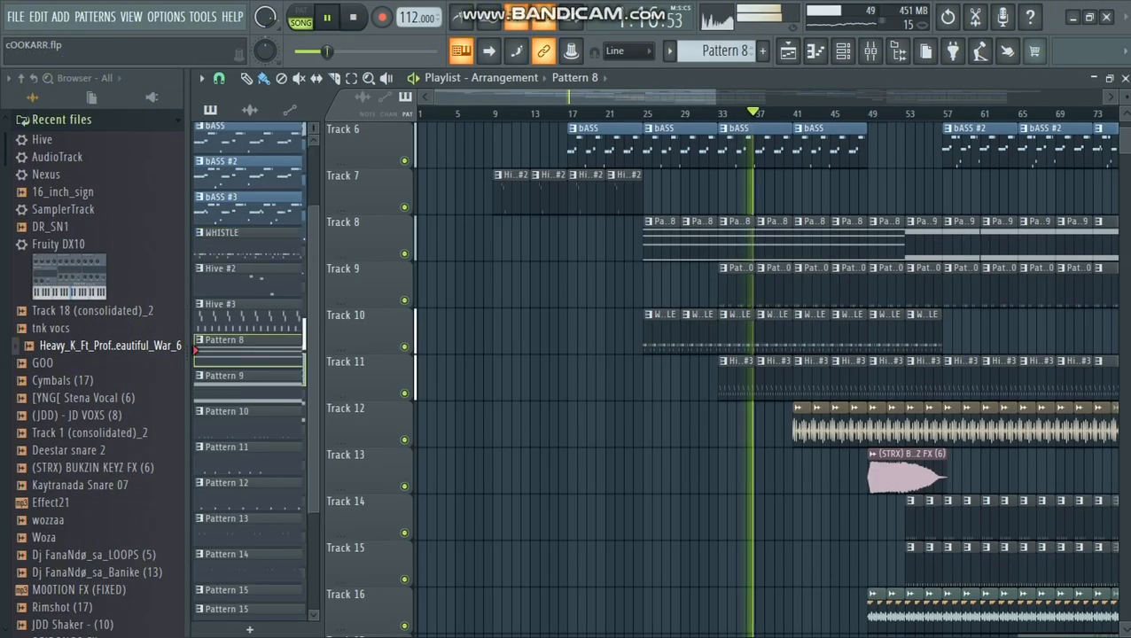
double_click(775, 239)
key(F6)
scroll(753, 354, up, 4)
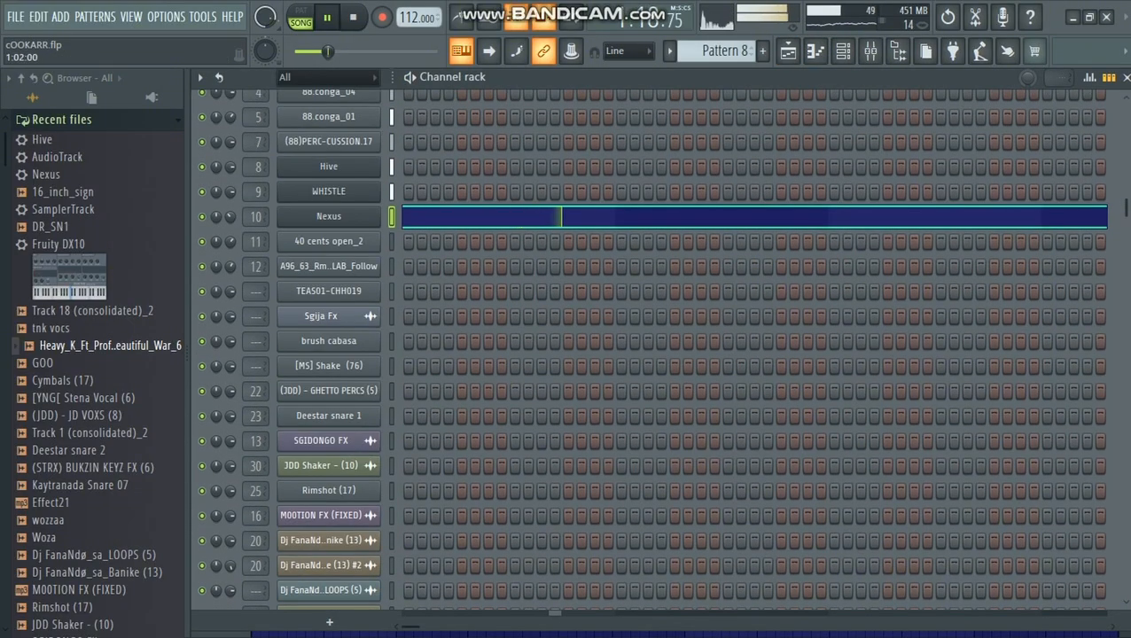
key(F7)
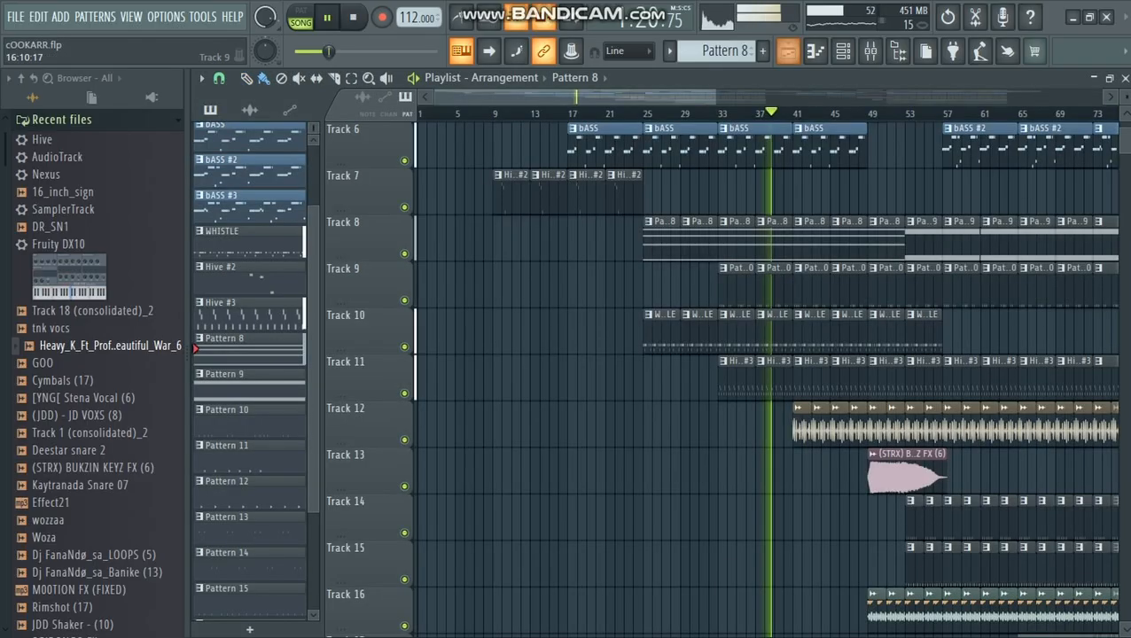
Inspect the preset and settings of Pattern 8's Nexus #2 channel, close the synth, and return to the playlist.
key(F5)
key(F6)
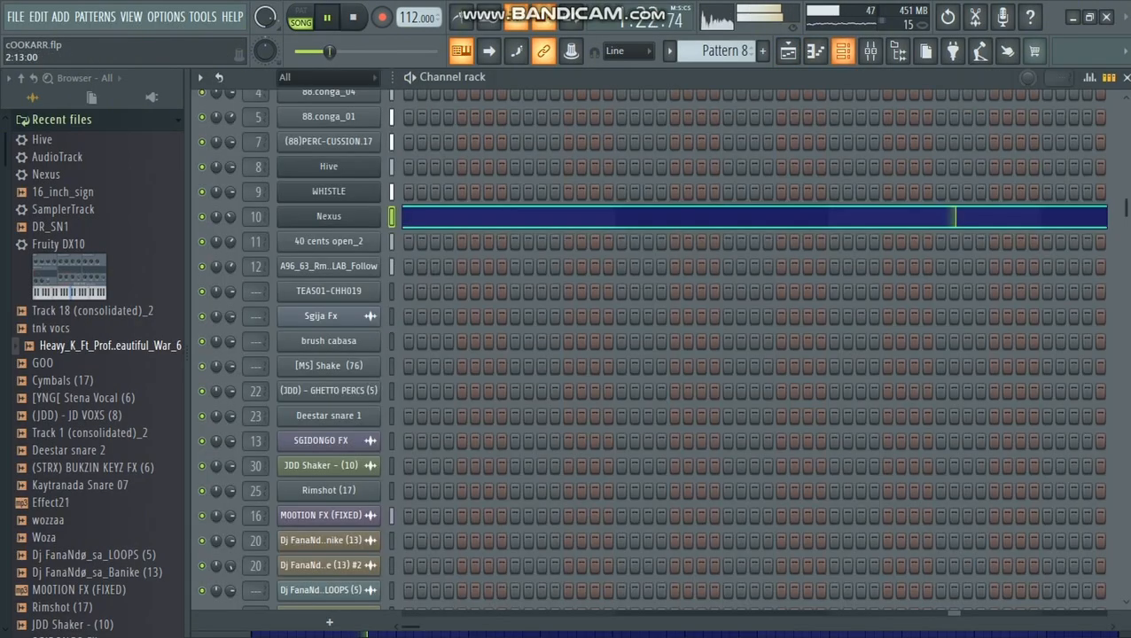
scroll(753, 354, down, 3)
click(328, 166)
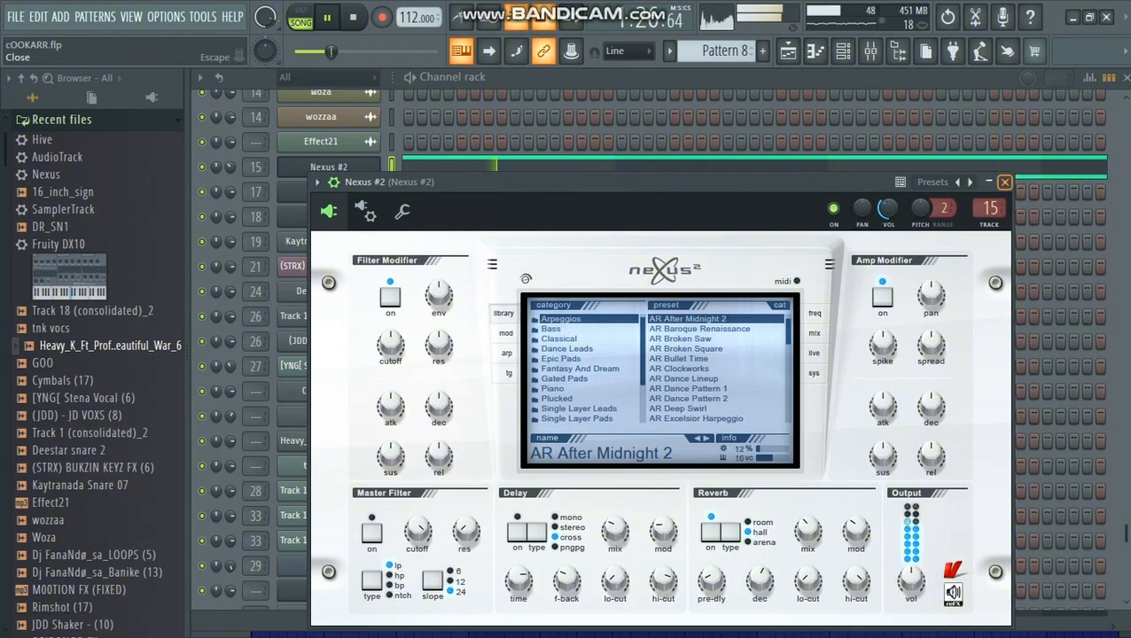
click(1003, 182)
key(F5)
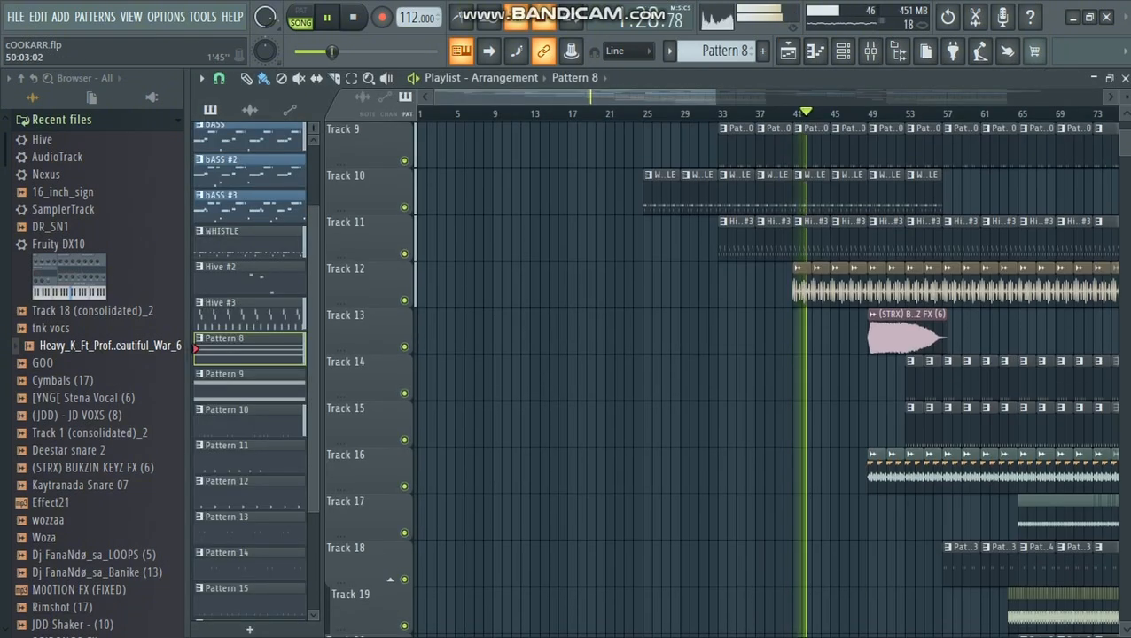
Examine the Hive #3 pattern's notes in the channel rack and up close in the piano roll.
key(F7)
key(F6)
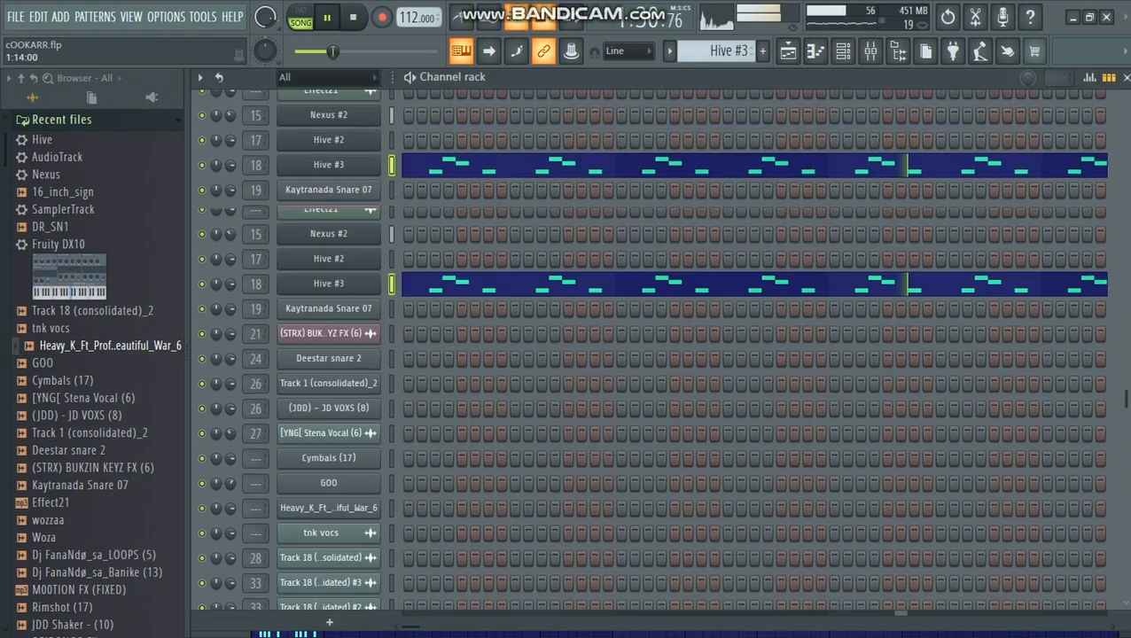
scroll(754, 345, down, 5)
key(F7)
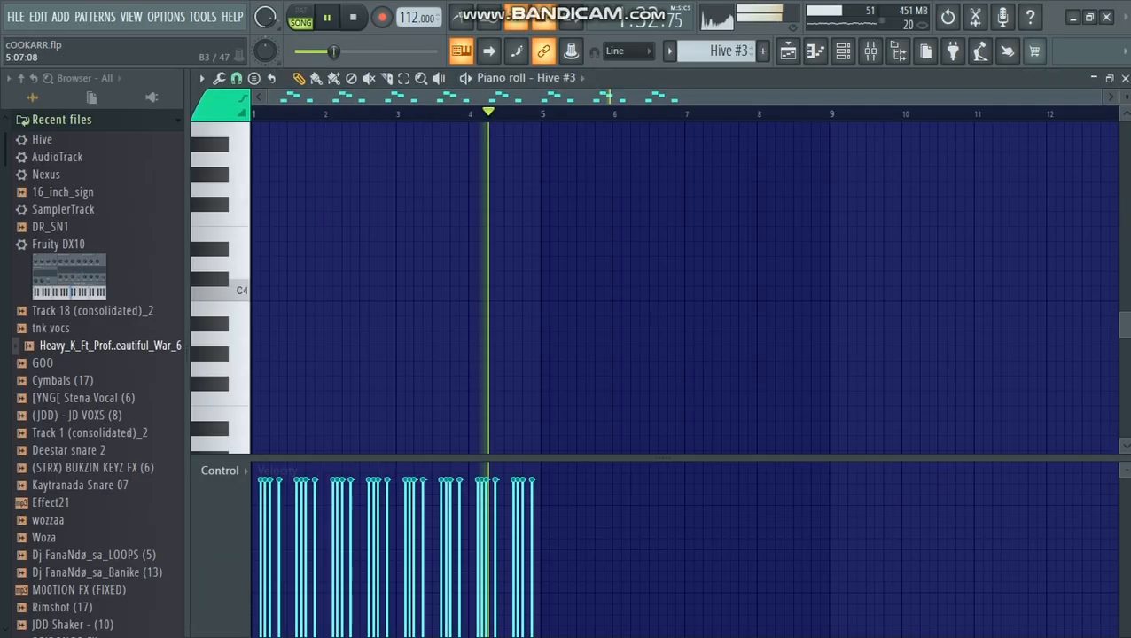
scroll(222, 283, up, 8)
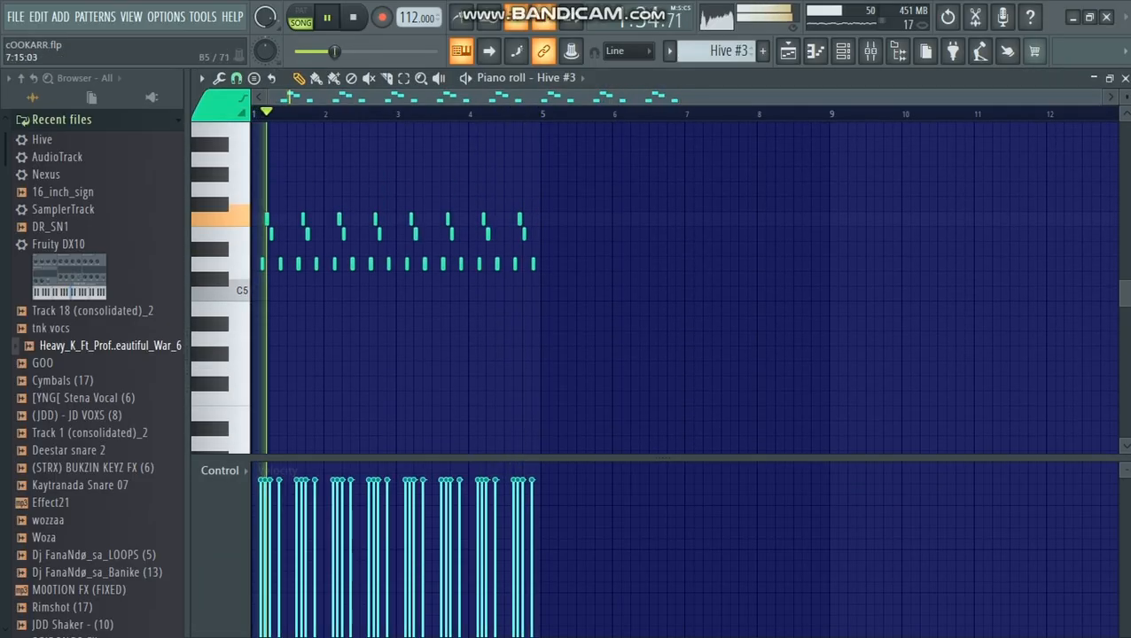
scroll(351, 263, up, 4)
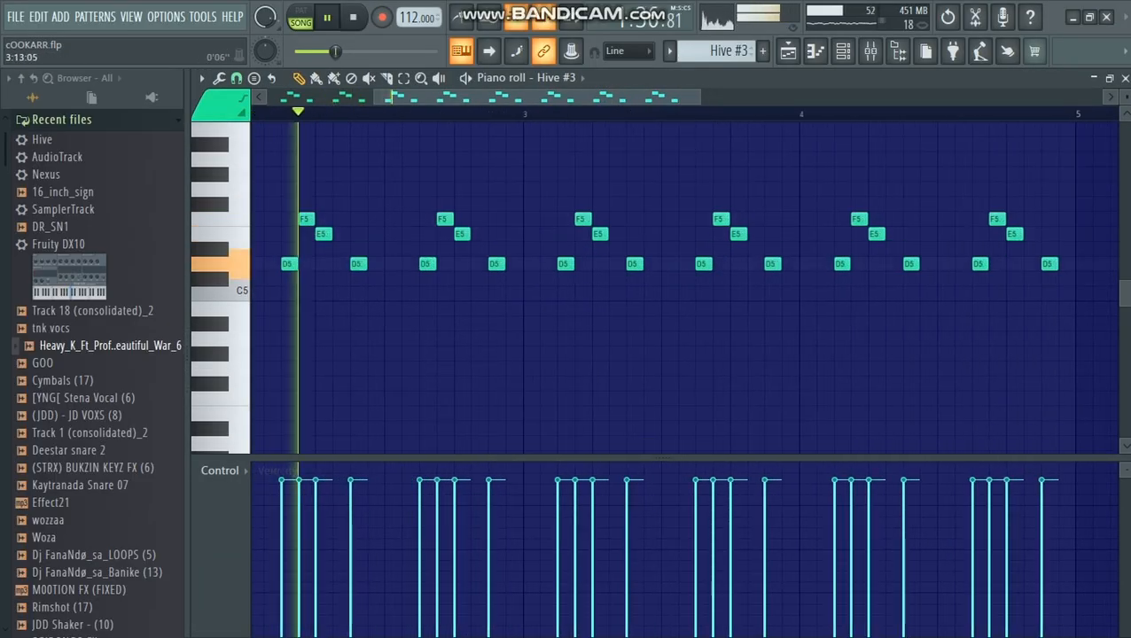
Return to the playlist and look over the arrangement from Track 1 down to Track 22.
key(F5)
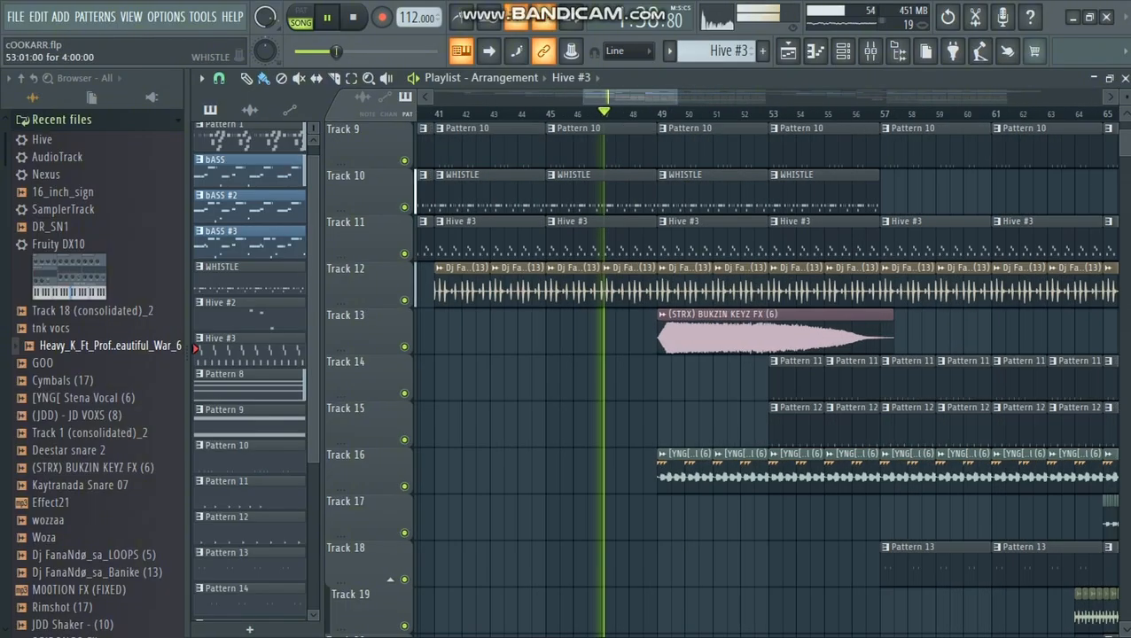
scroll(762, 372, up, 8)
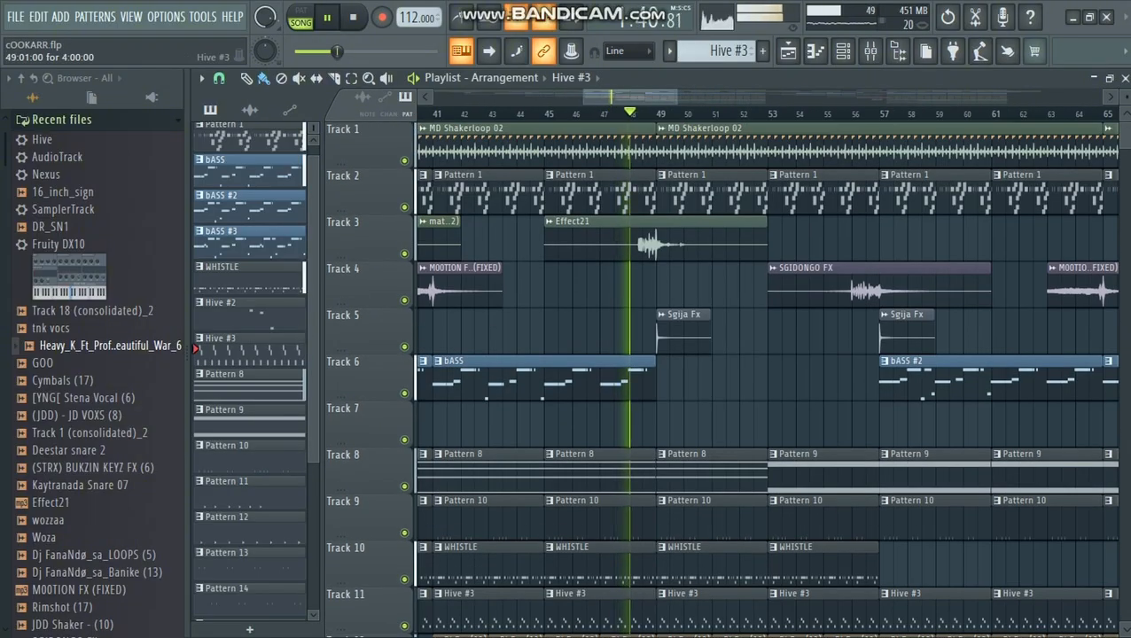
scroll(730, 373, down, 2)
scroll(730, 372, up, 2)
scroll(731, 372, down, 6)
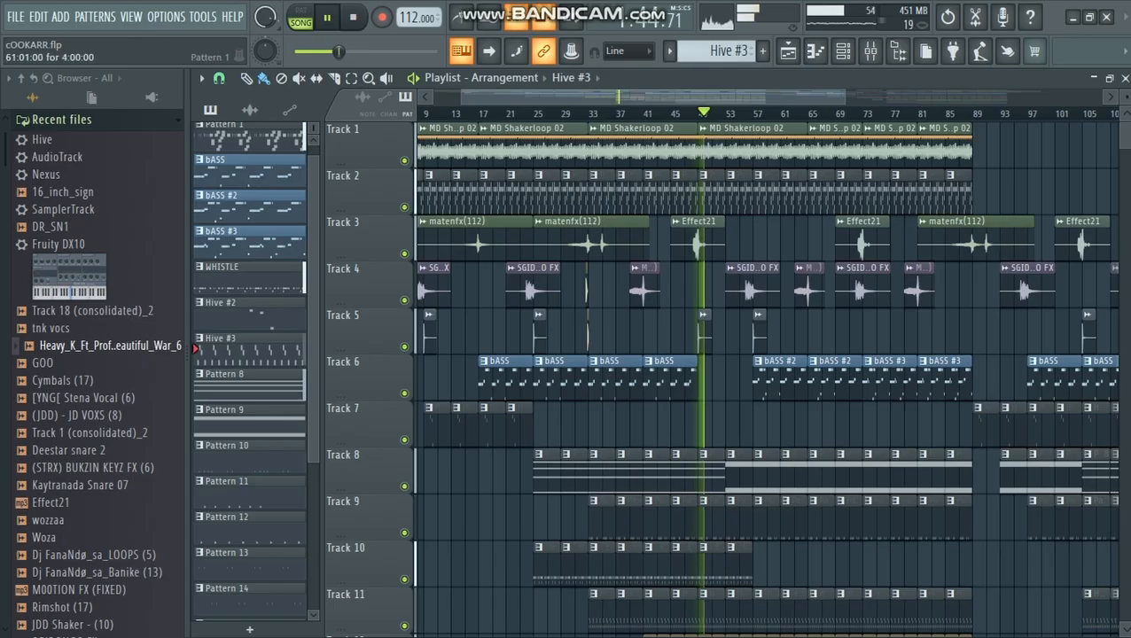
scroll(390, 254, down, 12)
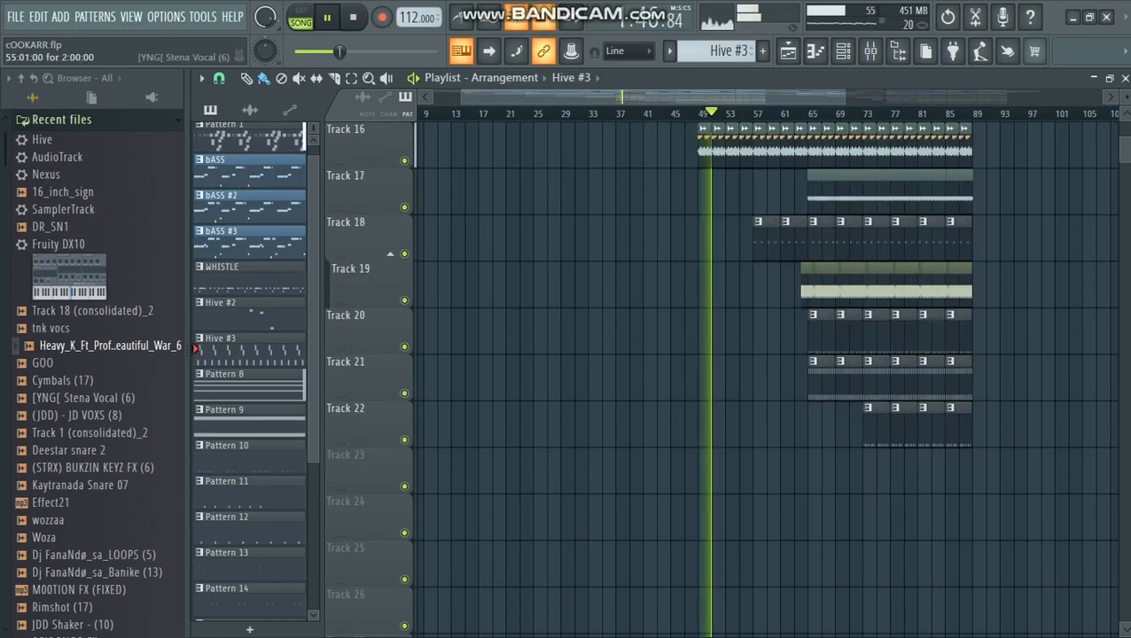
scroll(751, 372, up, 5)
scroll(751, 372, up, 6)
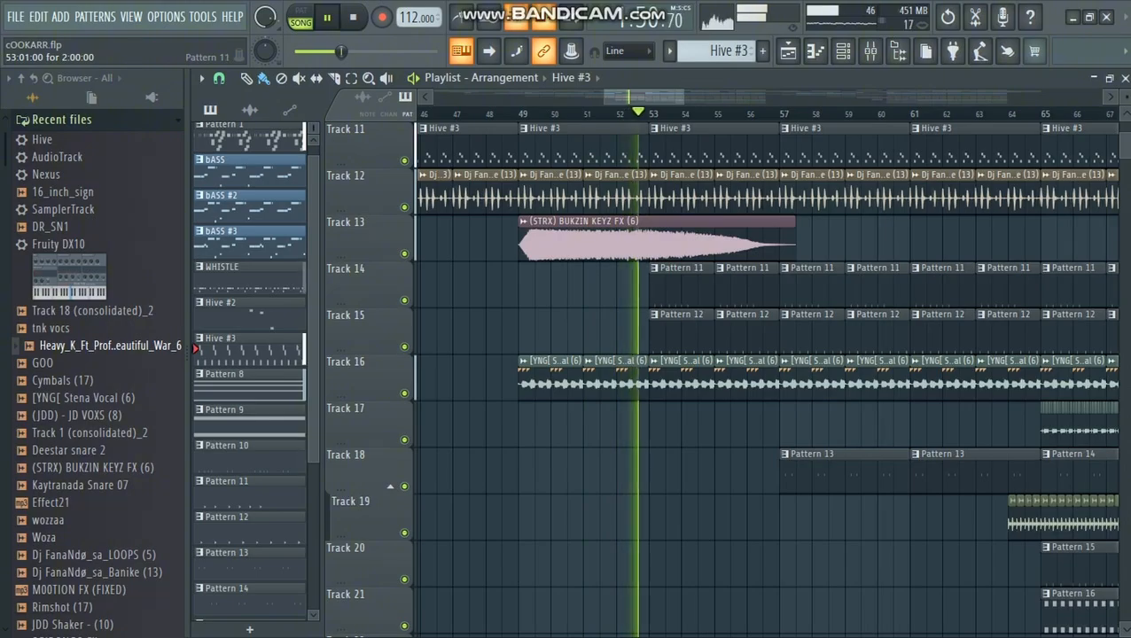
Open Pattern 11 on Track 14 and examine its channels' notes in the piano roll, through to Kaytranada Snare 07.
double_click(681, 288)
scroll(681, 288, down, 2)
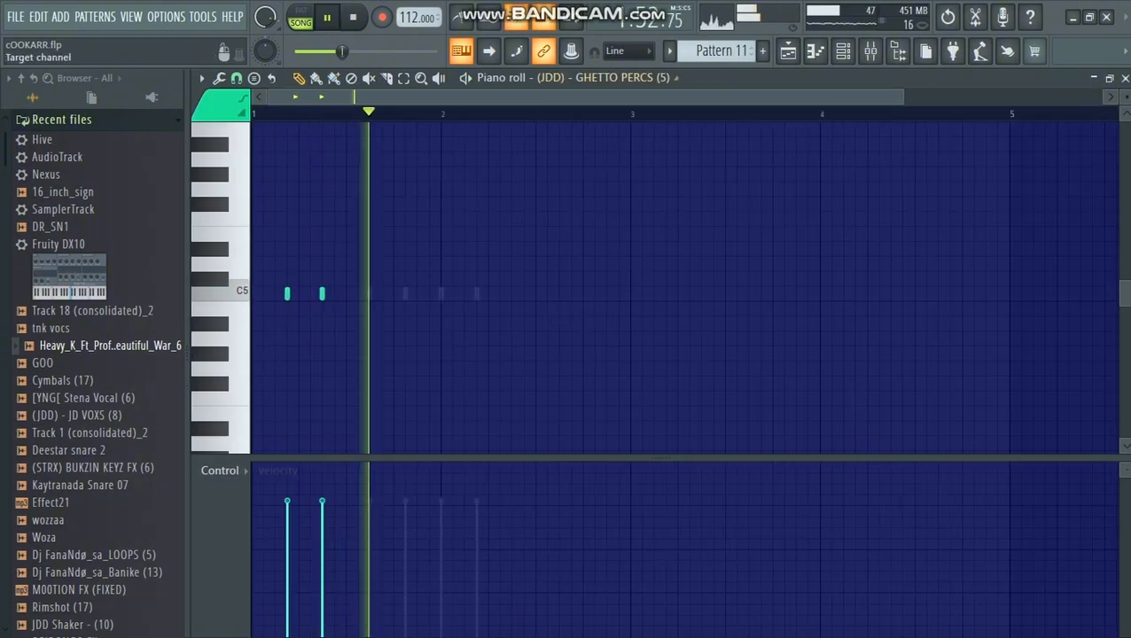
scroll(592, 78, down, 1)
scroll(592, 78, down, 1)
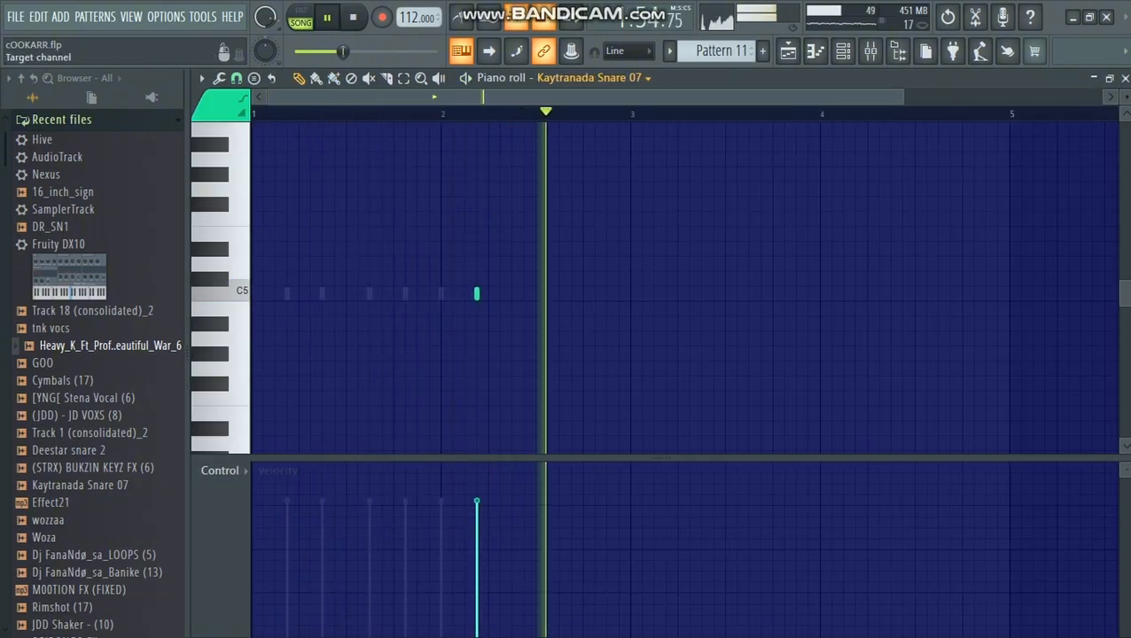
click(814, 51)
Open Pattern 12 on Track 15, view its steps in the channel rack, and return to the playlist.
scroll(797, 285, down, 3)
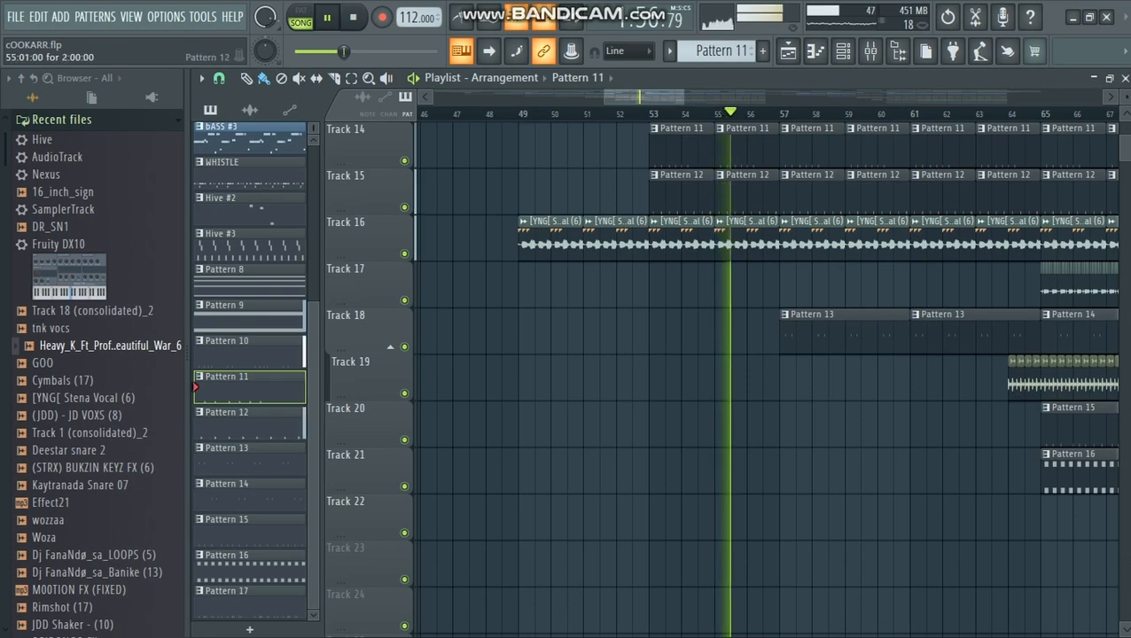
double_click(747, 192)
key(F6)
key(F6)
key(F6)
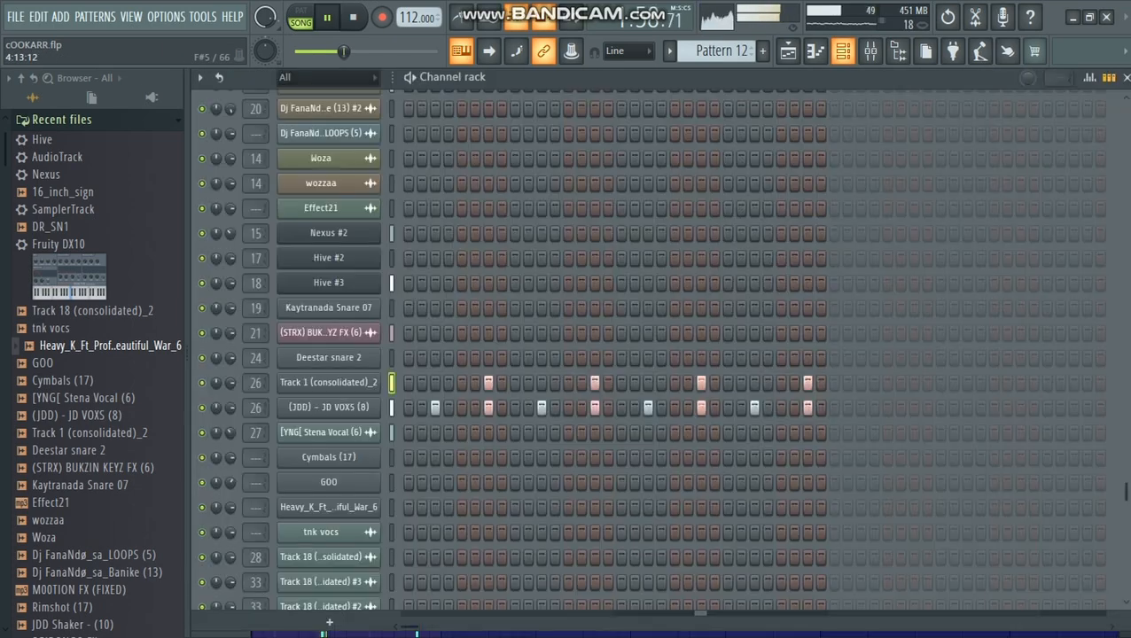
click(787, 52)
Open the bASS #2 pattern on Track 6 and find its fluitii and FM Sub notes in the channel rack.
scroll(824, 337, up, 13)
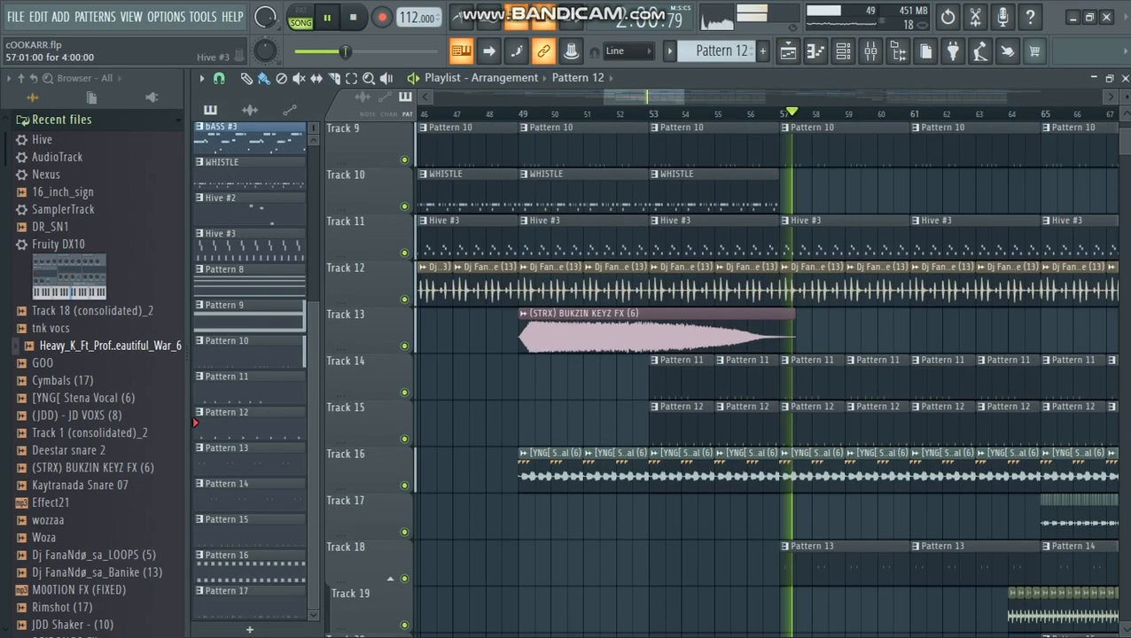
scroll(824, 337, down, 3)
double_click(824, 250)
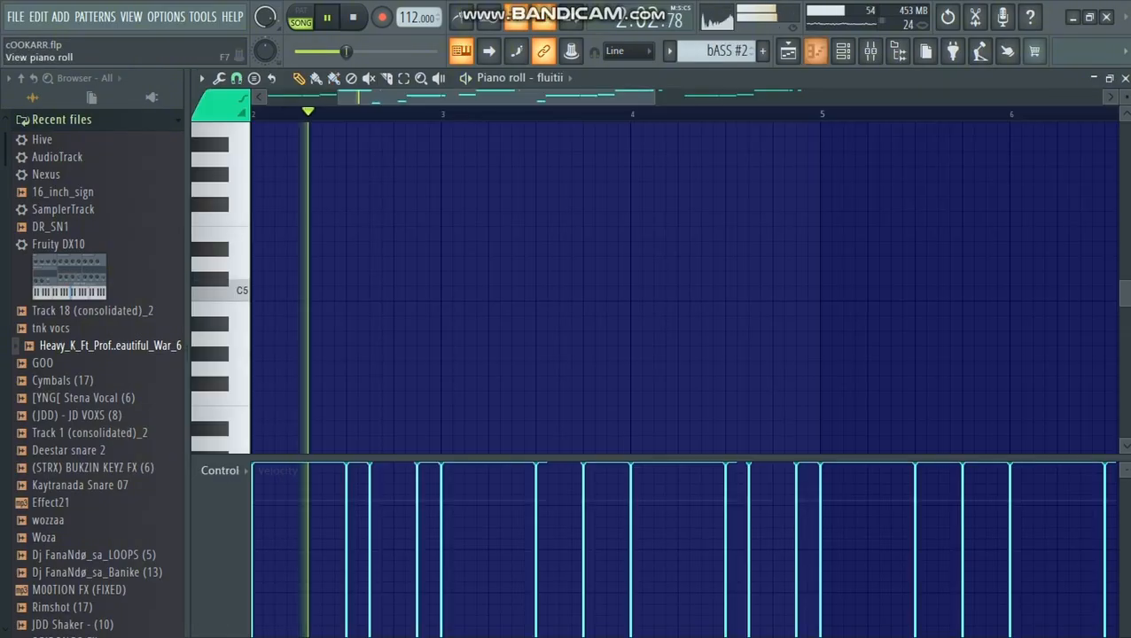
click(842, 52)
scroll(529, 497, down, 4)
scroll(529, 496, up, 6)
scroll(529, 496, down, 7)
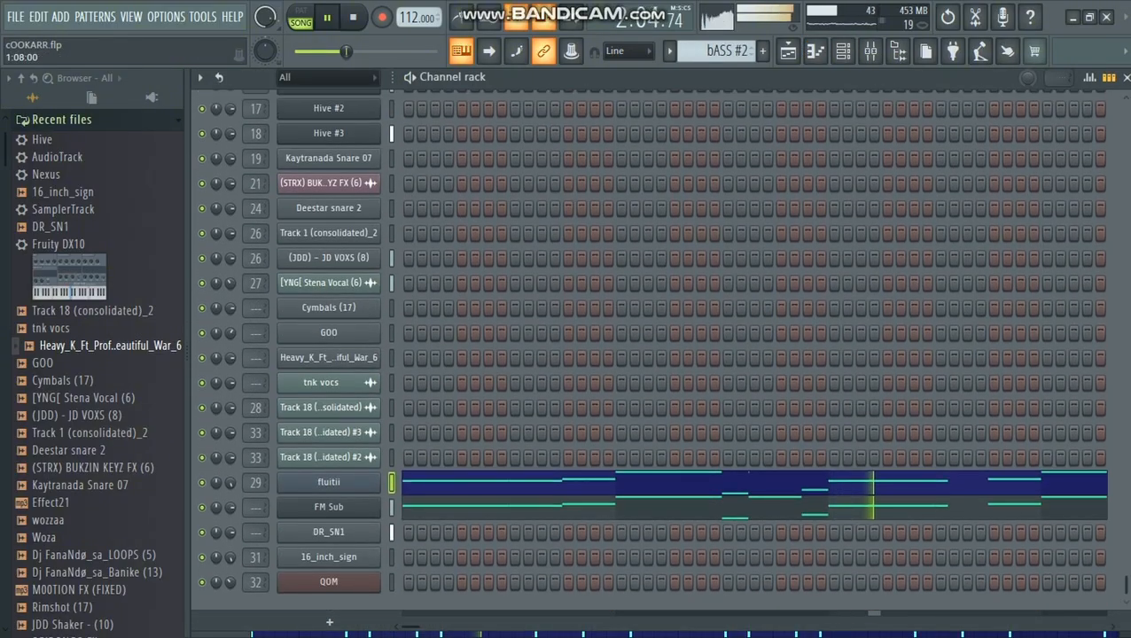
Inspect the Fruity DX10 settings of the fluitii and FM Sub channels, close both windows, and return to the playlist.
click(328, 481)
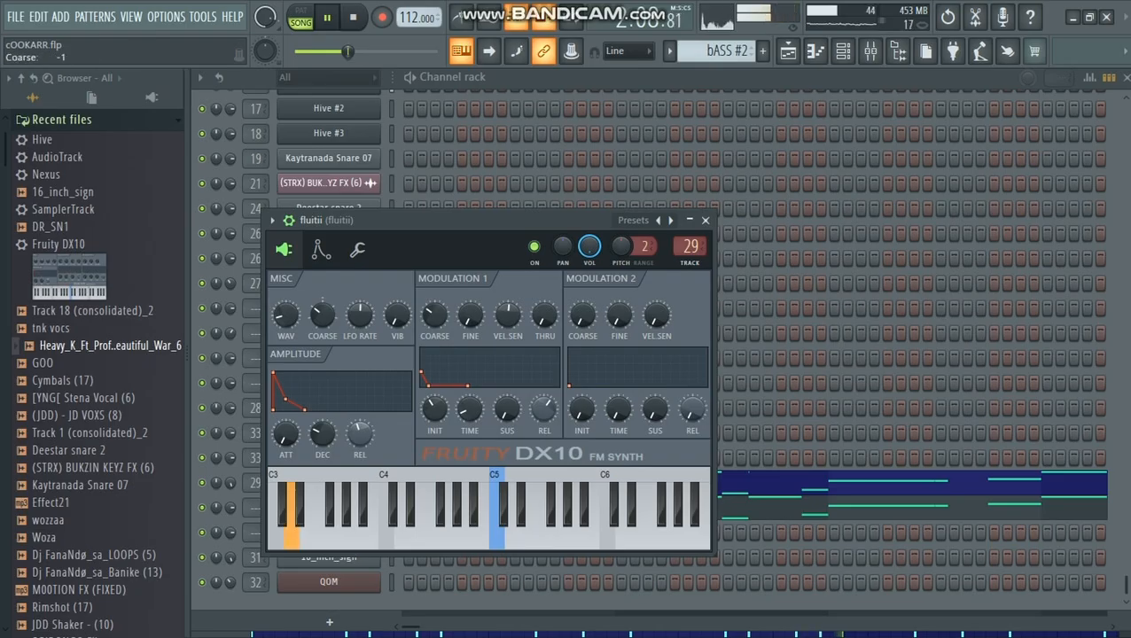
click(705, 219)
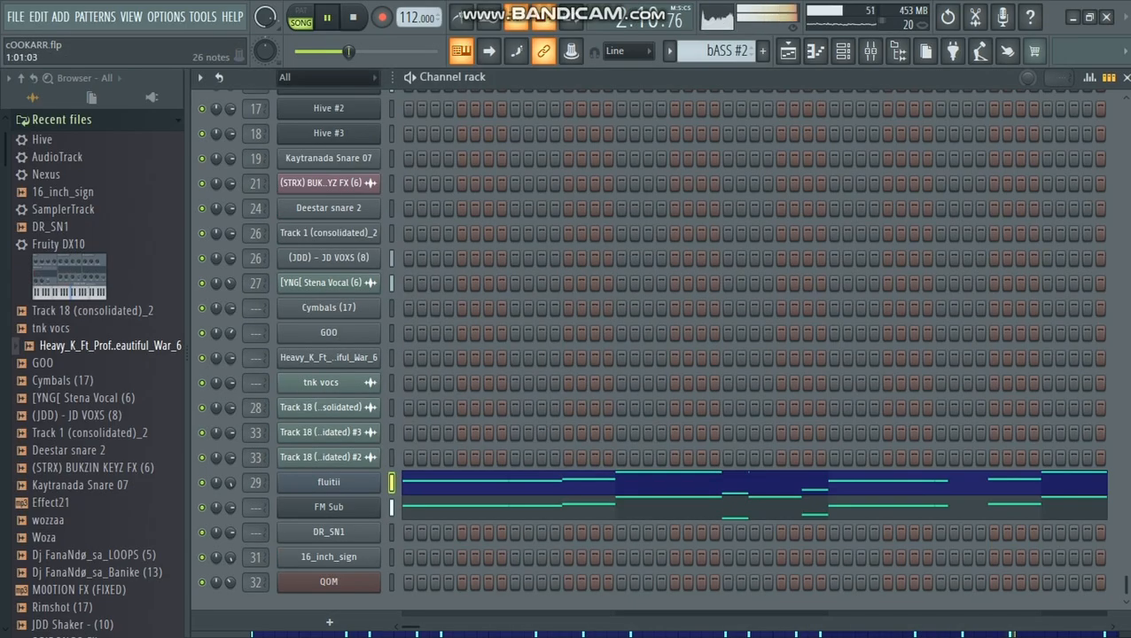
click(328, 506)
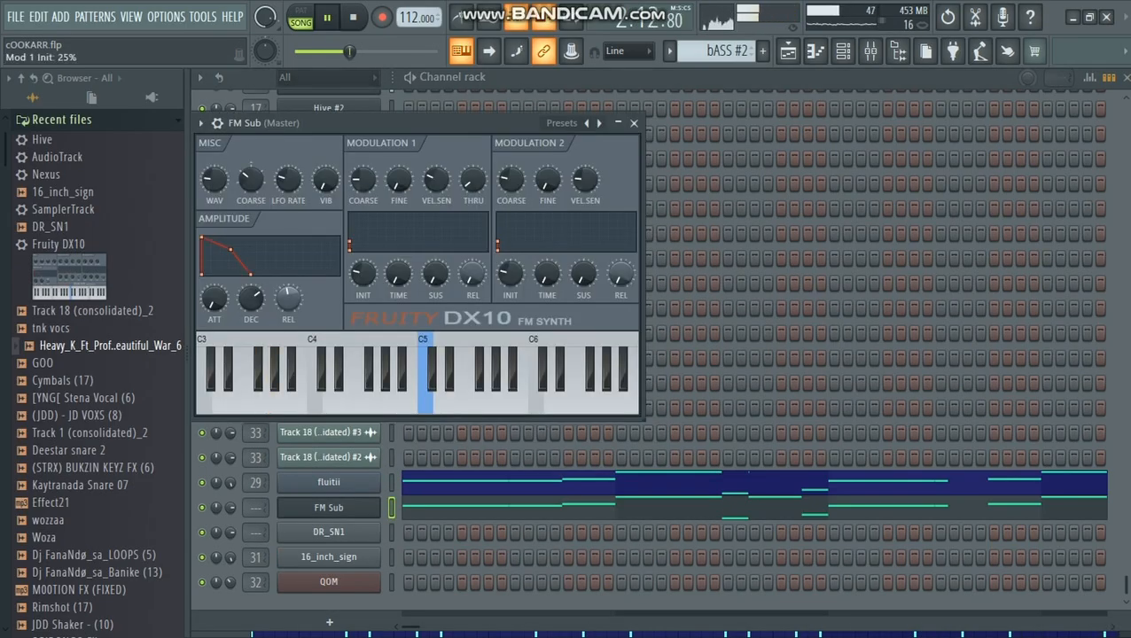
click(633, 123)
click(788, 51)
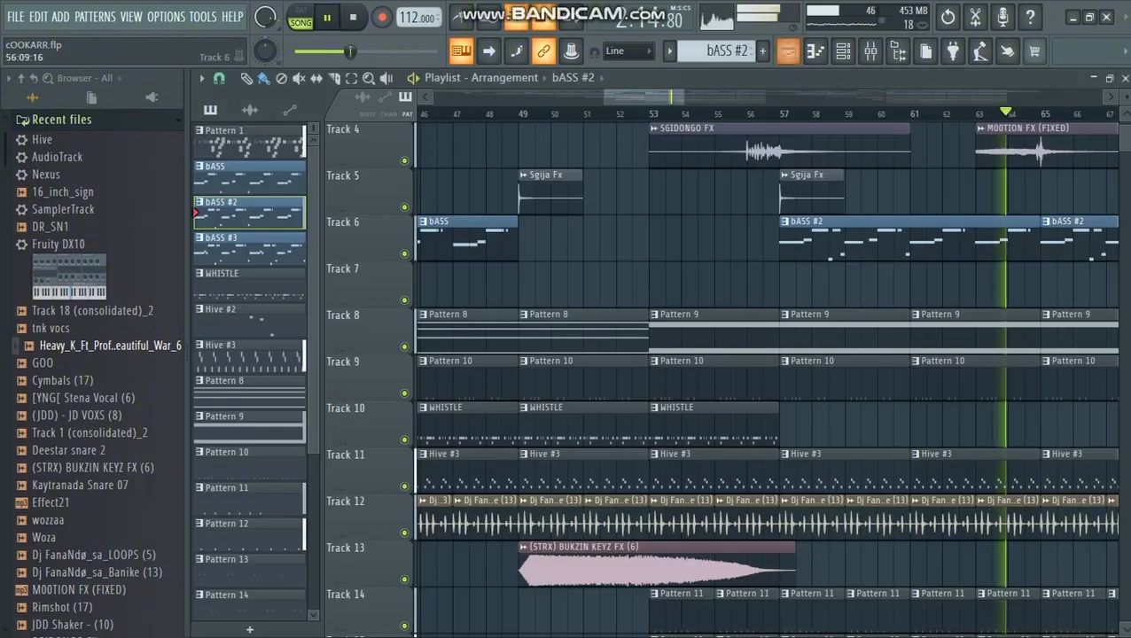
Open Pattern 14 on Track 18, examine its DR_SN1 notes in the piano roll, and return to the playlist.
scroll(791, 293, down, 3)
scroll(791, 319, down, 3)
scroll(921, 323, down, 8)
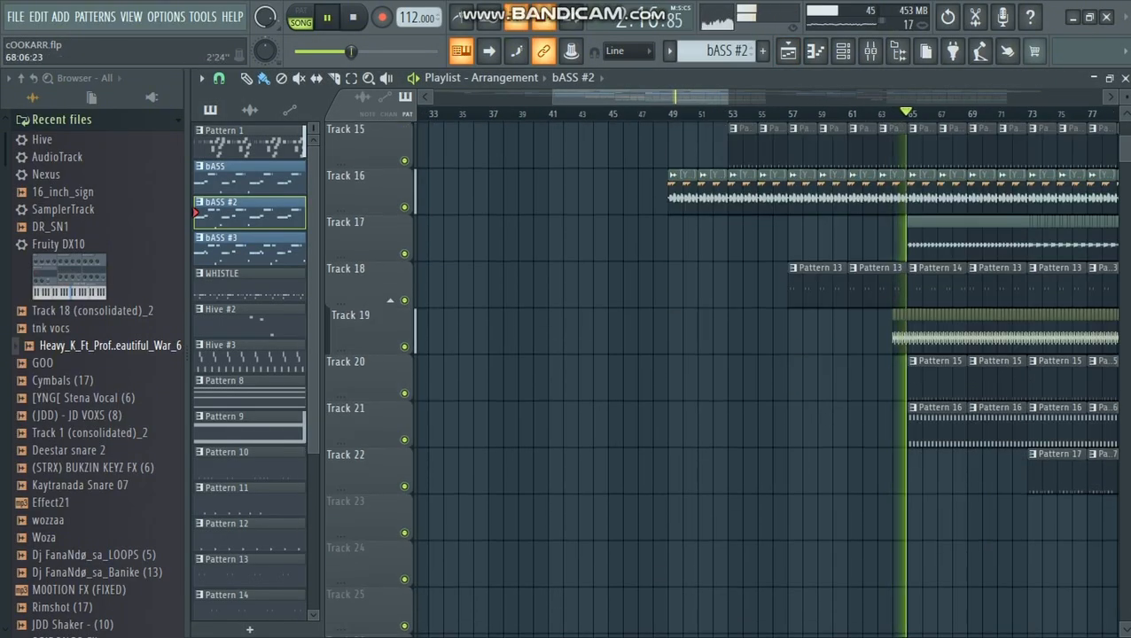
scroll(959, 282, up, 3)
double_click(873, 274)
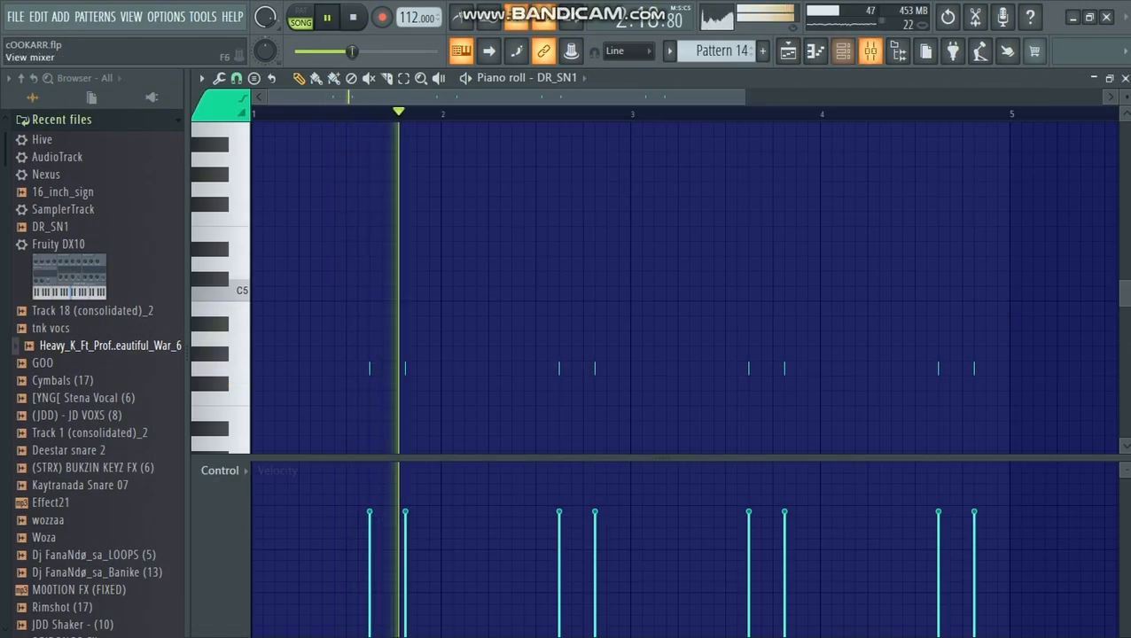
scroll(682, 288, down, 2)
scroll(664, 191, up, 2)
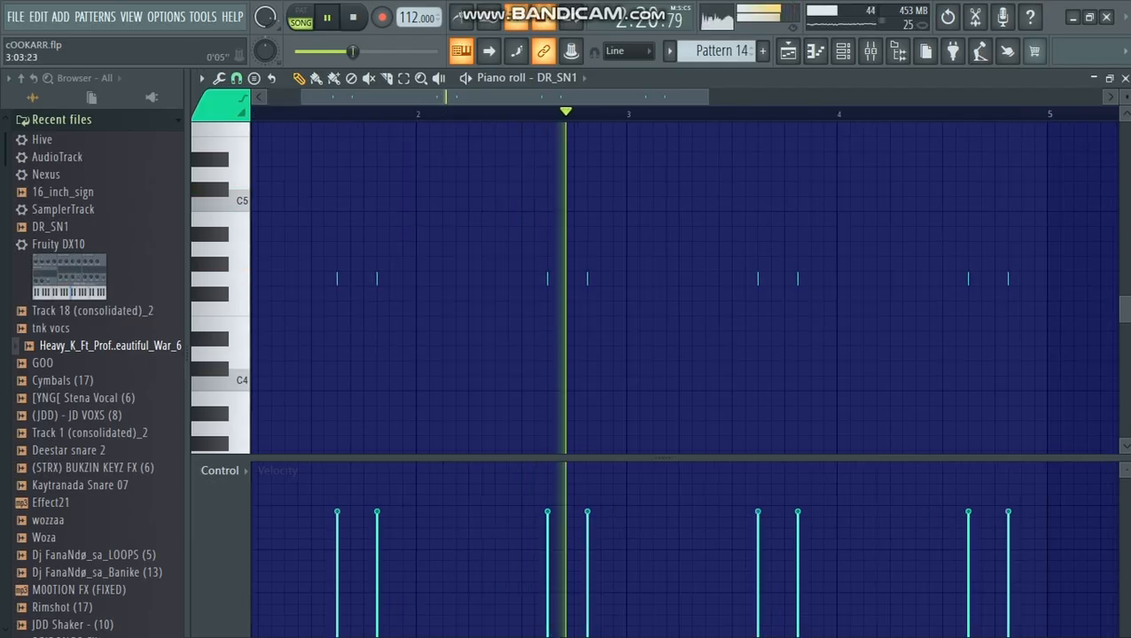
click(787, 51)
Open Pattern 16 on Track 21, inspect its QOM notes and the channel's Nexus preset, and return to the playlist.
scroll(735, 323, down, 3)
scroll(590, 355, up, 3)
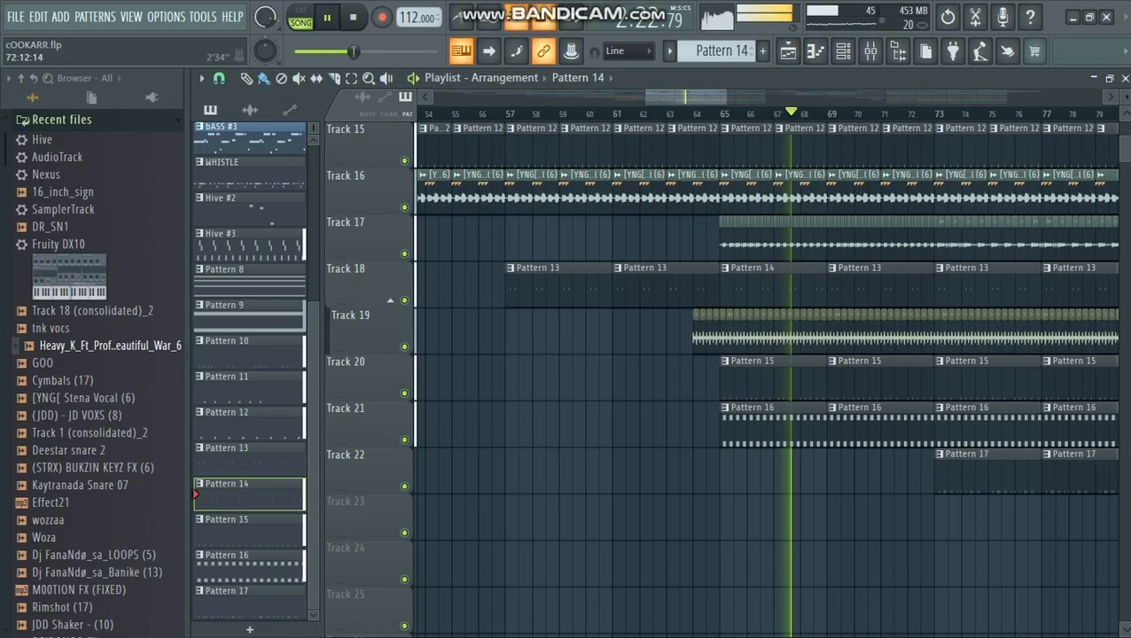
double_click(683, 426)
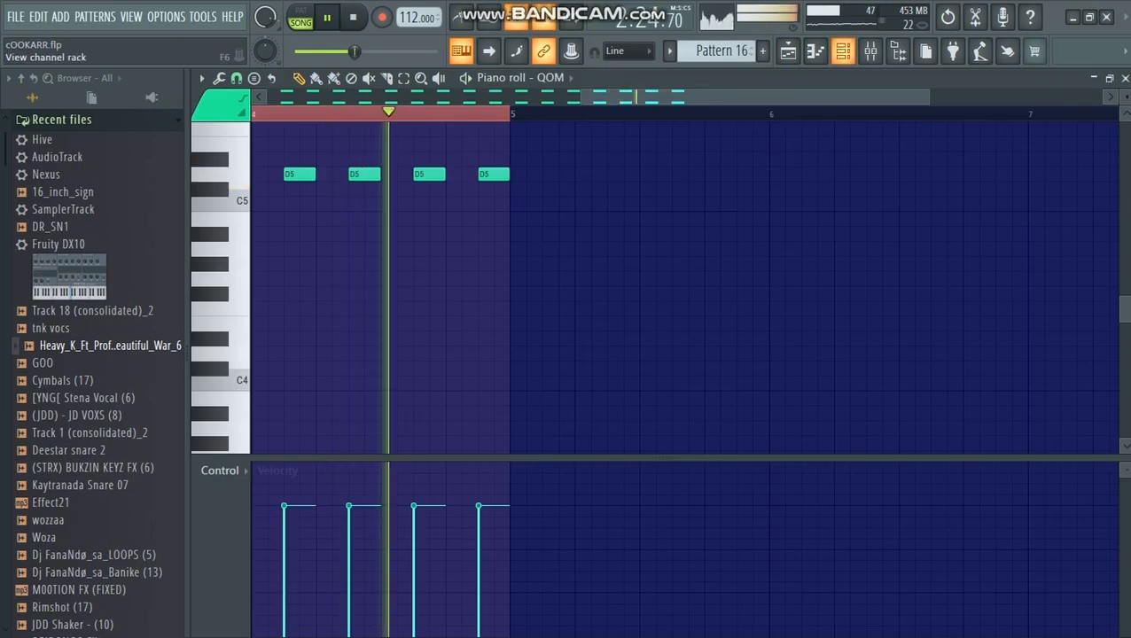
click(843, 52)
click(329, 581)
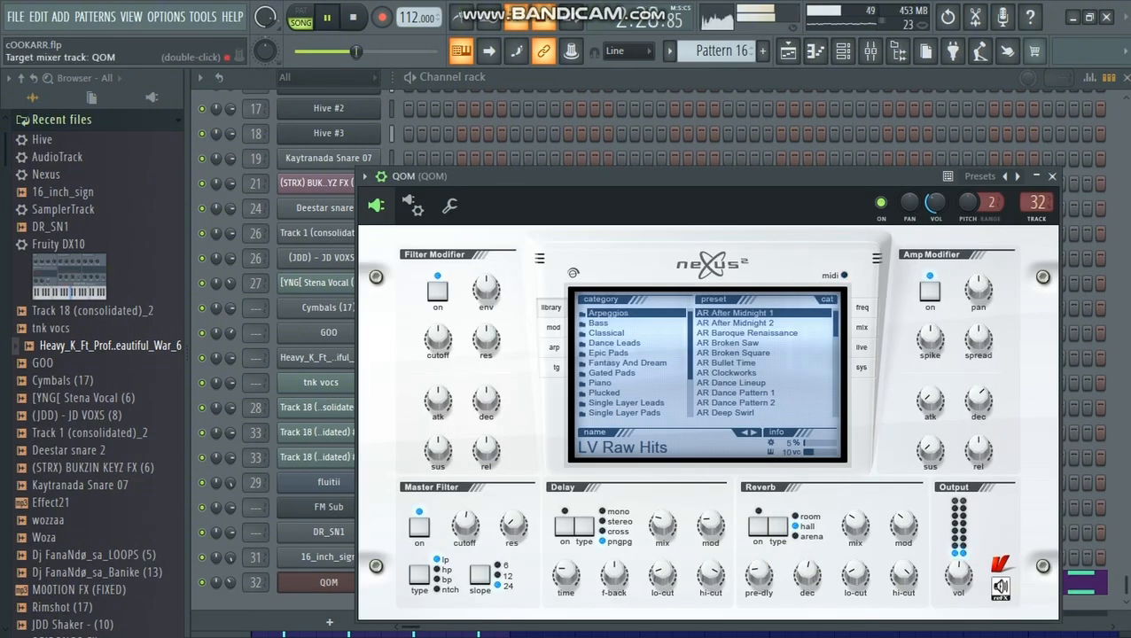
click(1052, 176)
key(F5)
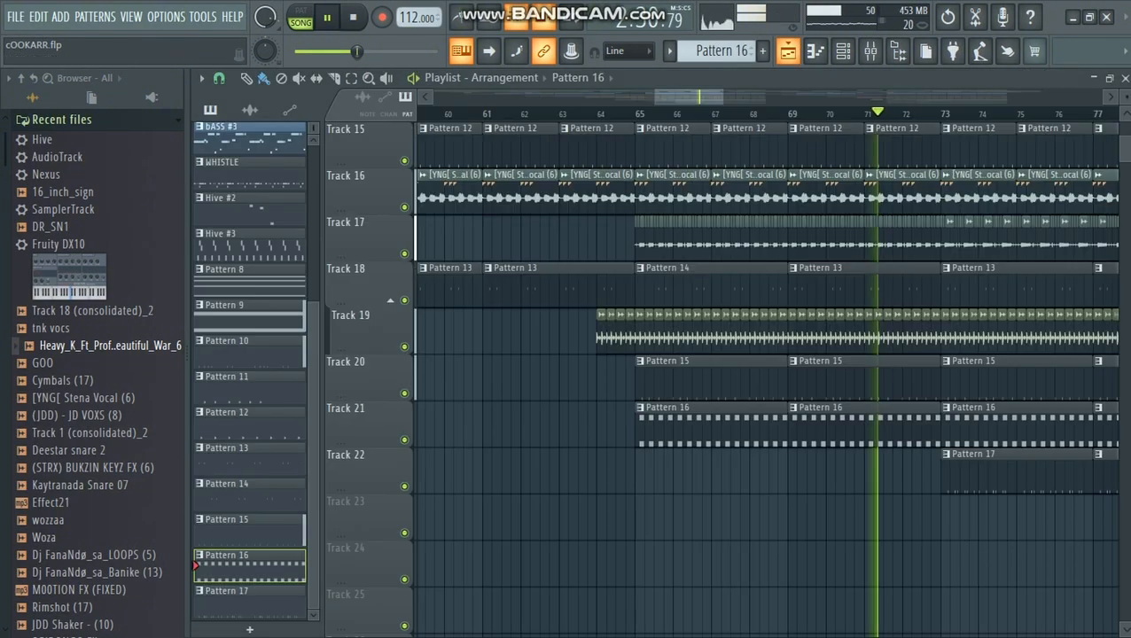
Open Pattern 17 from Track 22 and inspect its Cymbals (17) and Heavy_K_Ft_Professor_Beautiful_War_6 notes in the piano roll.
scroll(776, 532, down, 4)
scroll(842, 288, up, 4)
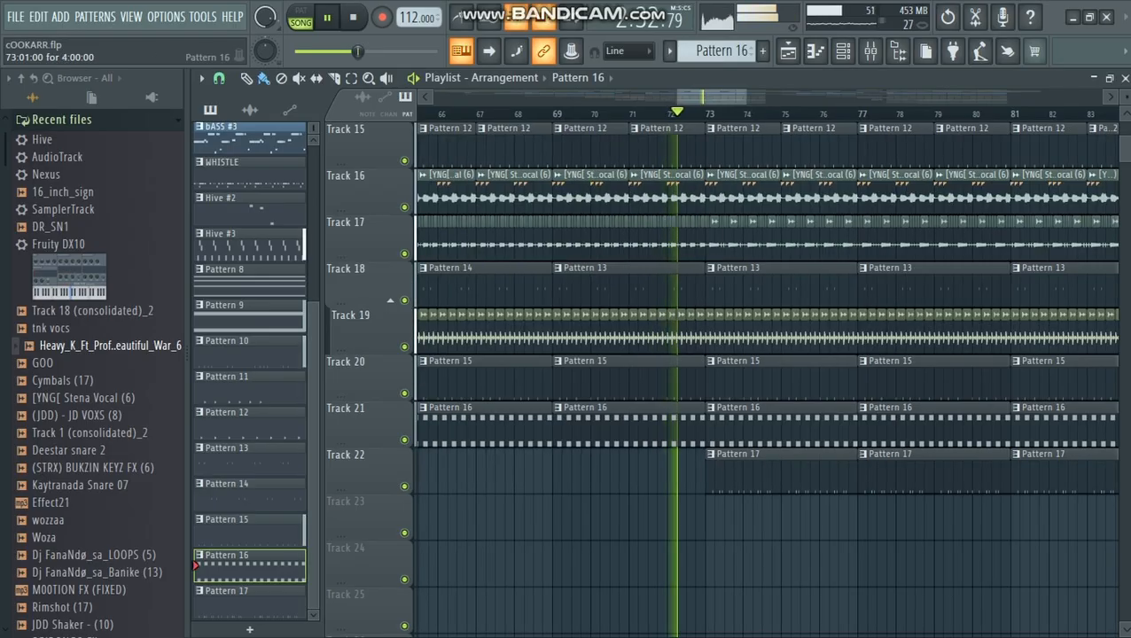
scroll(842, 288, up, 4)
scroll(768, 379, up, 8)
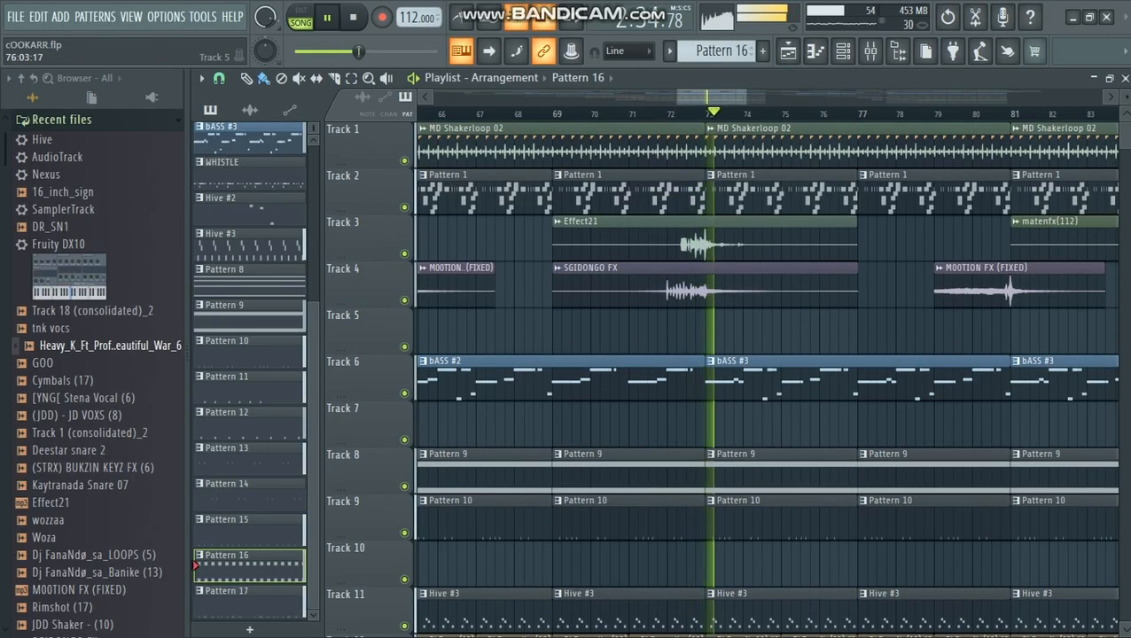
scroll(768, 380, down, 17)
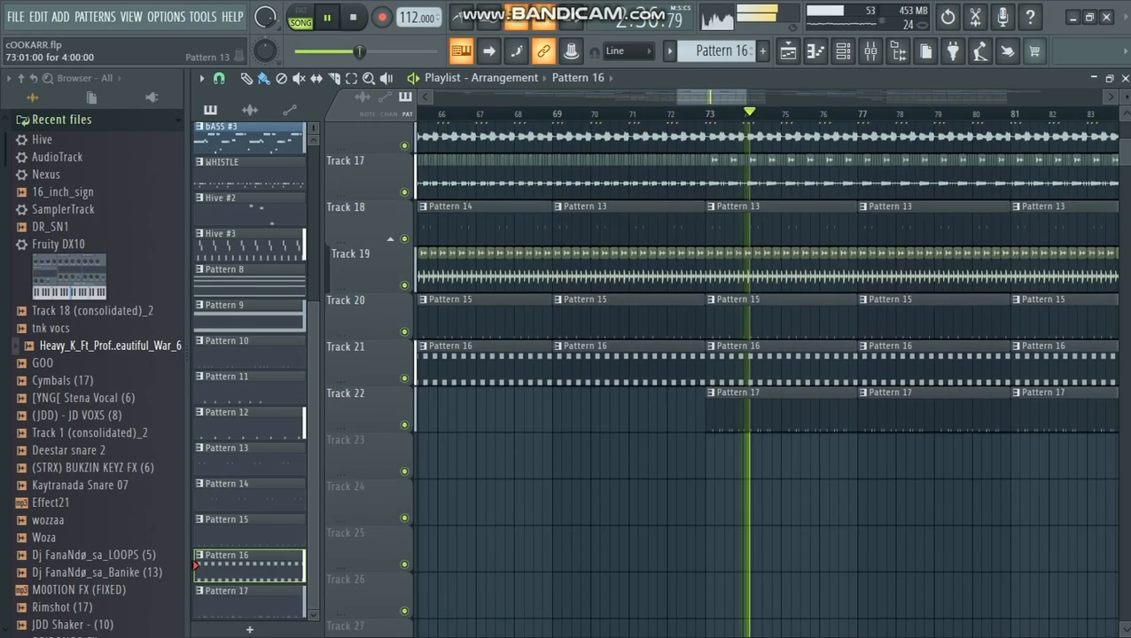
key(F7)
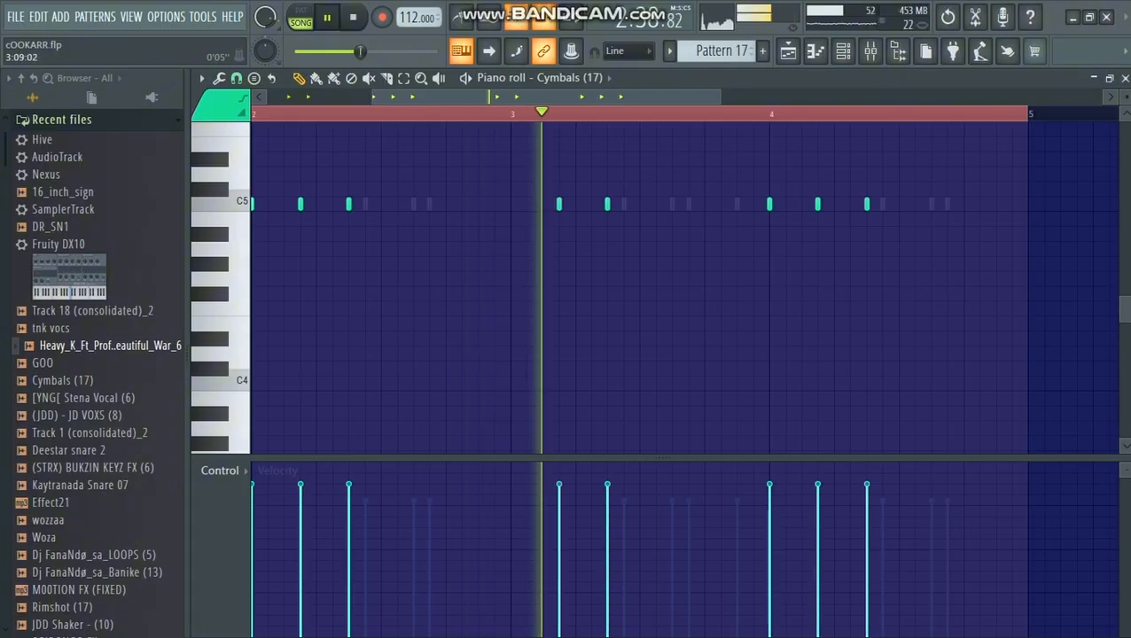
scroll(684, 288, down, 3)
click(843, 52)
scroll(576, 78, down, 1)
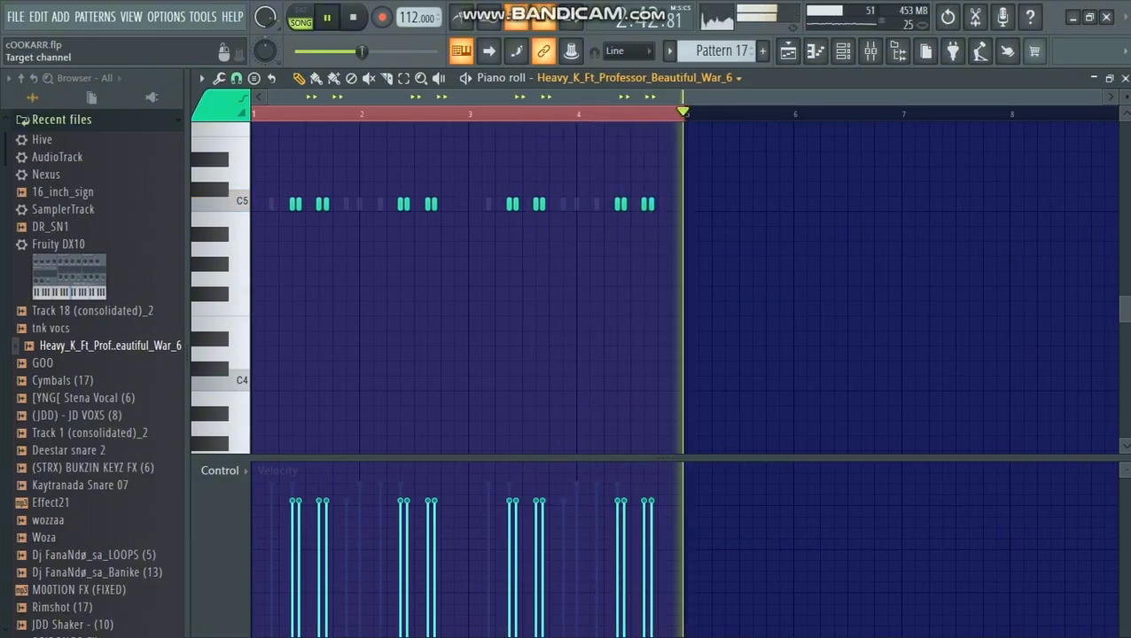
Show the Pan control for the Heavy_K_Ft_Professor_Beautiful_War_6 notes and pan those in bars 1 and 2 alternately fully right and fully left.
scroll(222, 471, up, 1)
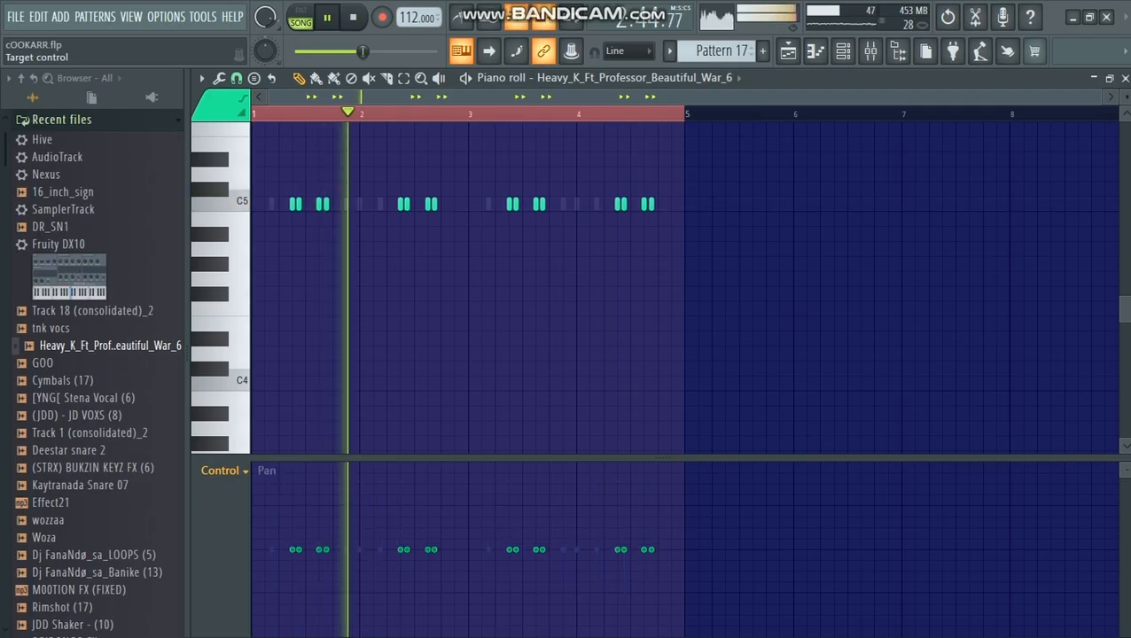
drag(291, 474, 292, 463)
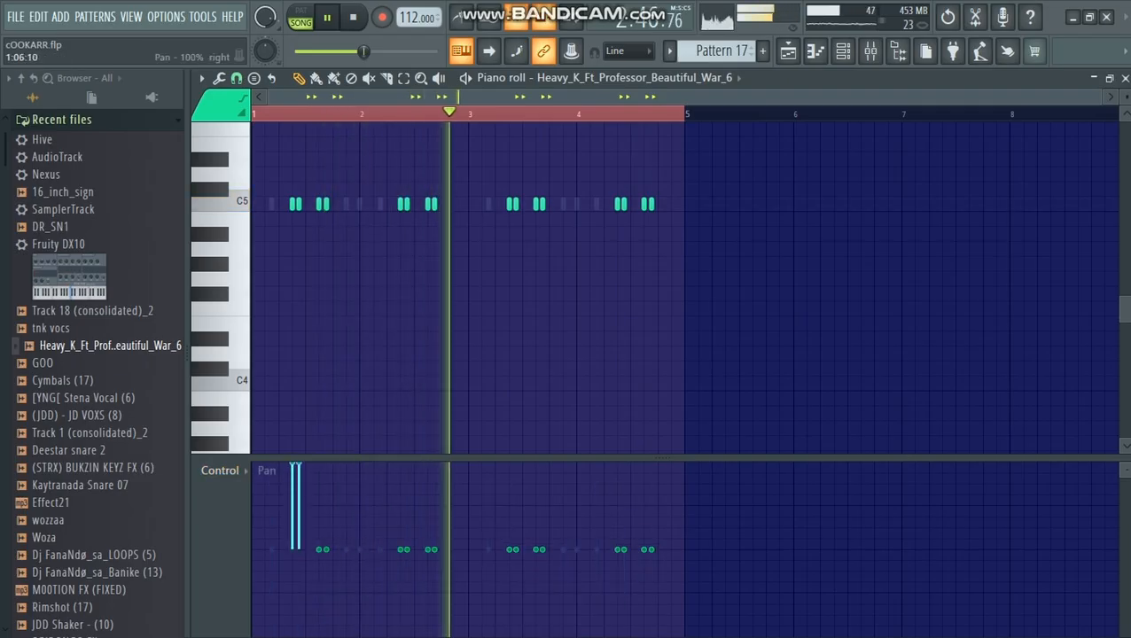
drag(299, 598, 299, 635)
drag(319, 496, 319, 464)
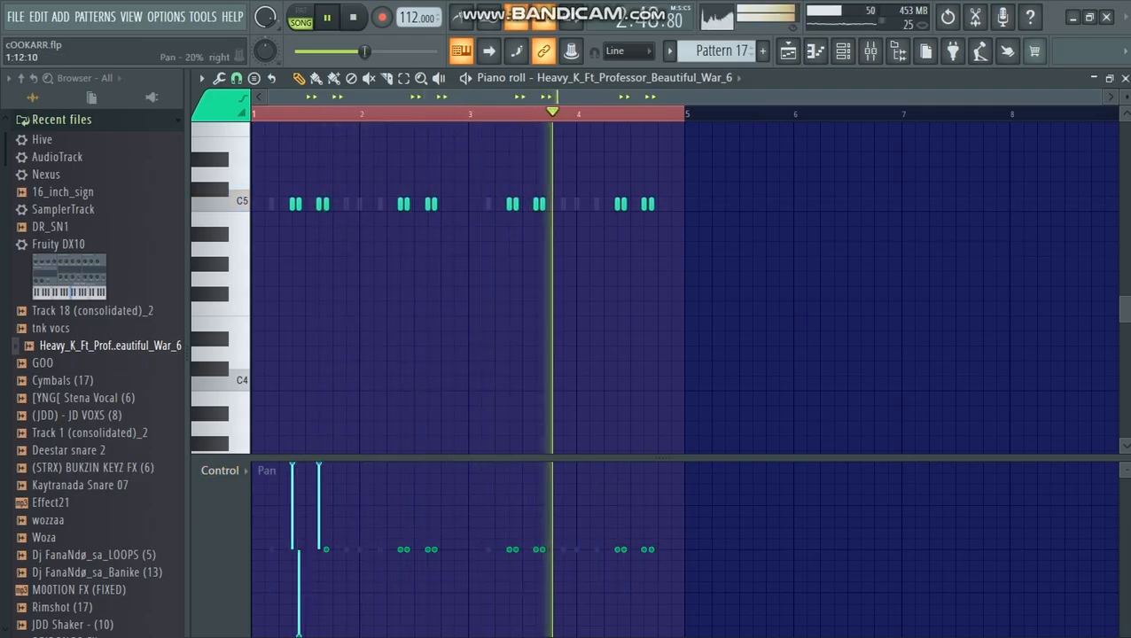
click(401, 464)
click(407, 624)
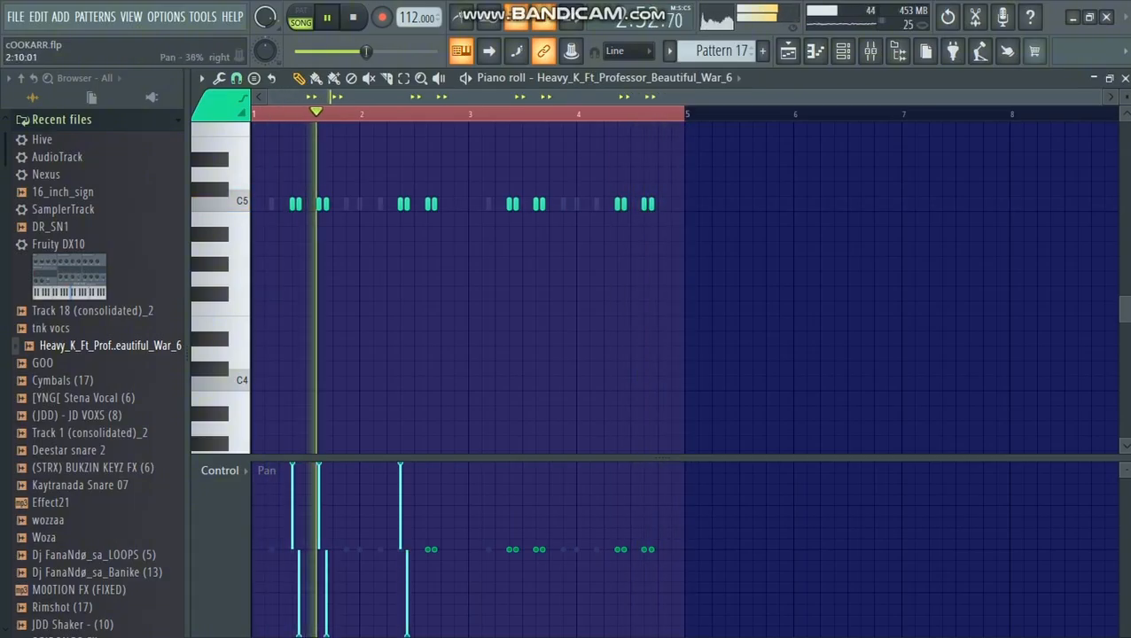
click(428, 464)
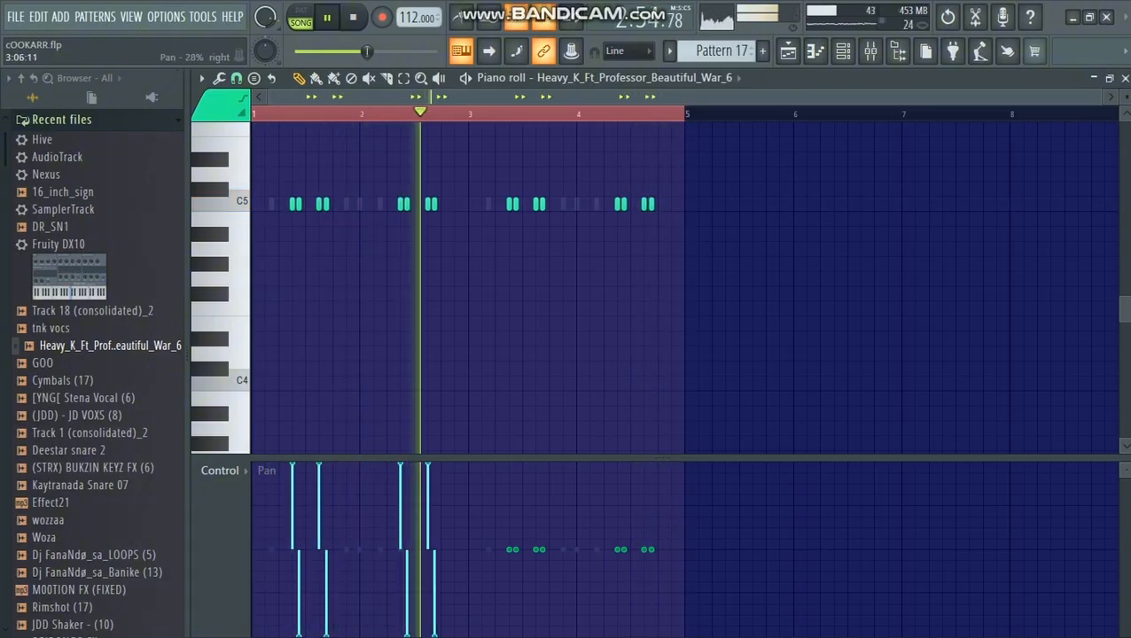
Pan the note pairs in bars 3 and 4 the same way, each first note fully right and each second note fully left.
click(509, 464)
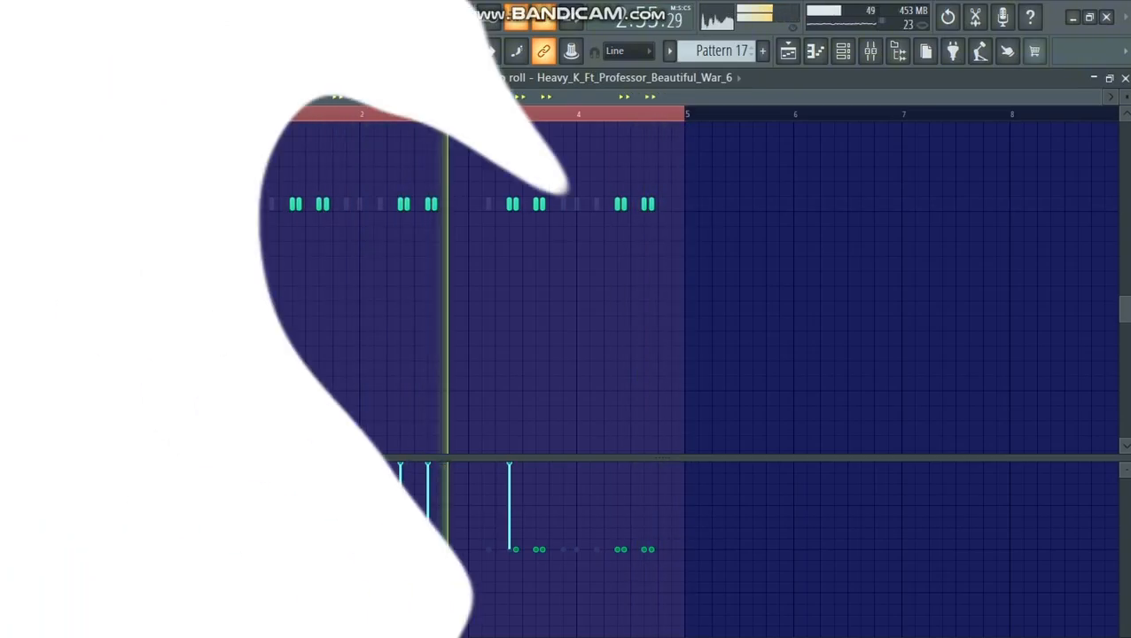
click(515, 623)
click(535, 464)
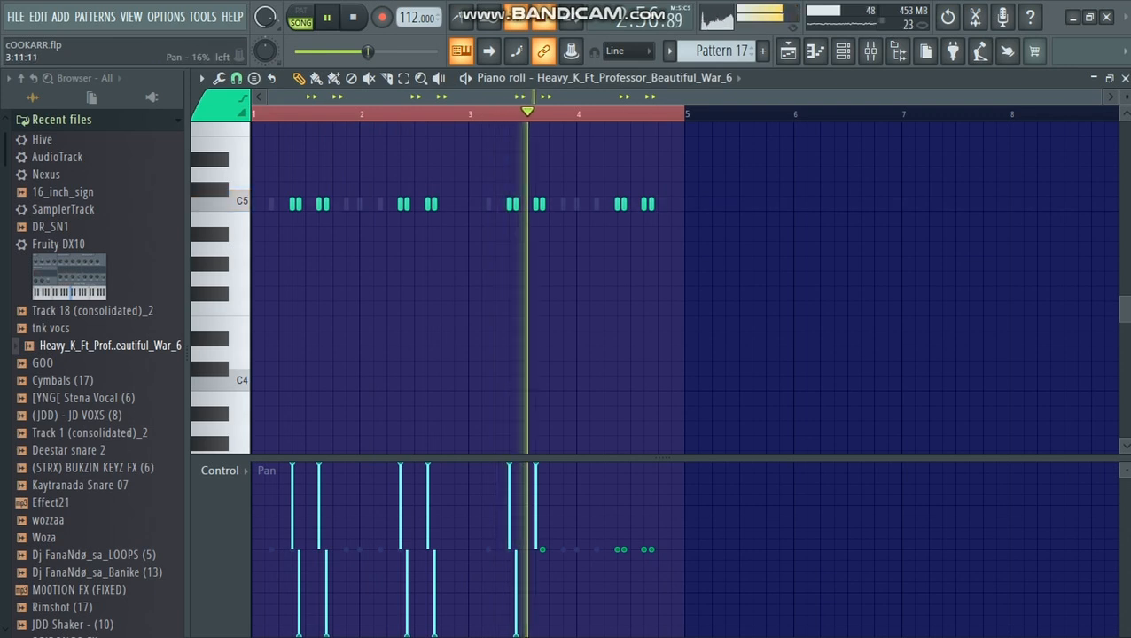
drag(536, 633, 542, 635)
mouse_move(540, 537)
mouse_down()
mouse_move(536, 464)
mouse_move(540, 635)
mouse_up()
mouse_move(618, 539)
mouse_down()
mouse_move(617, 464)
mouse_move(624, 635)
mouse_move(617, 463)
mouse_move(644, 480)
mouse_move(644, 463)
mouse_move(651, 636)
mouse_up()
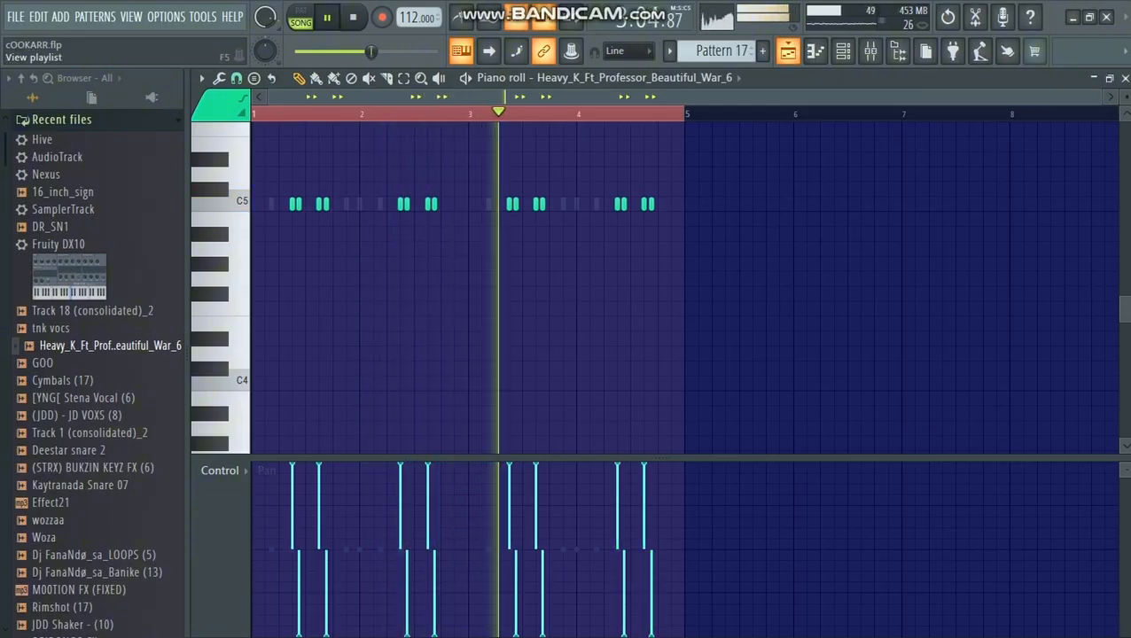
Return to the playlist, look over the arrangement from Track 1 down, and minimise the program window.
key(F5)
scroll(700, 146, down, 6)
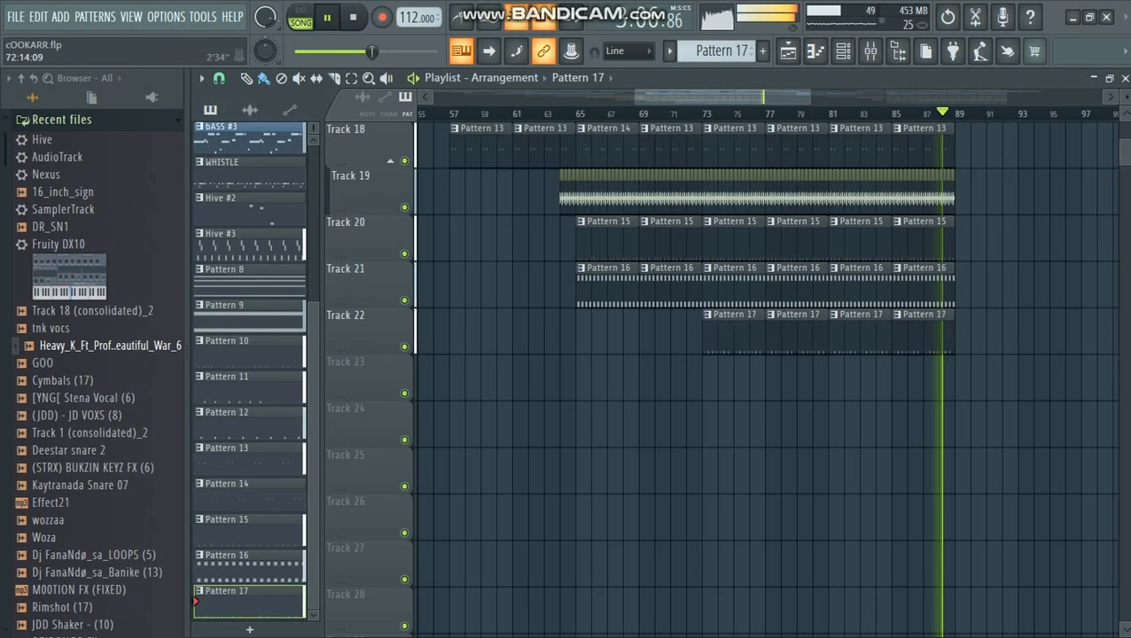
scroll(808, 346, up, 9)
scroll(768, 380, up, 4)
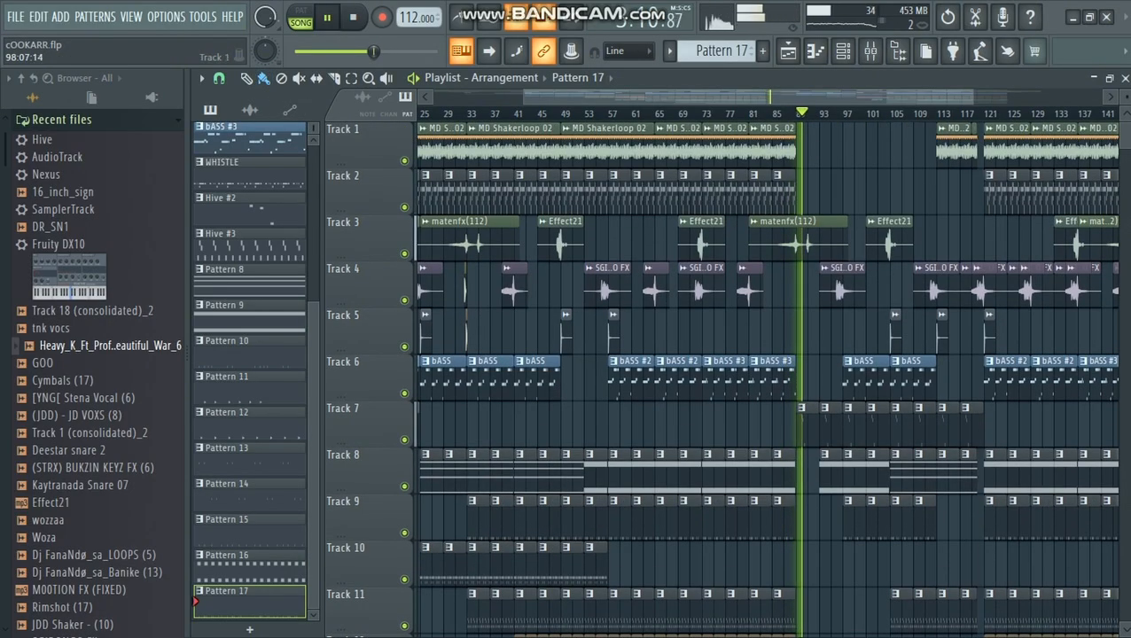
drag(607, 96, 514, 97)
click(1071, 17)
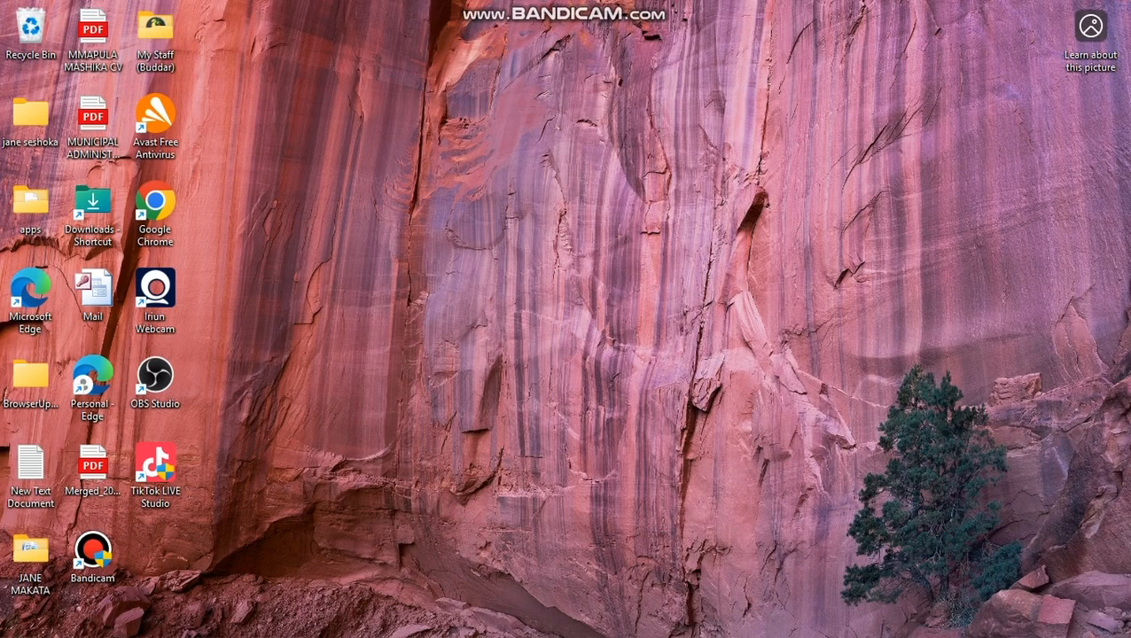